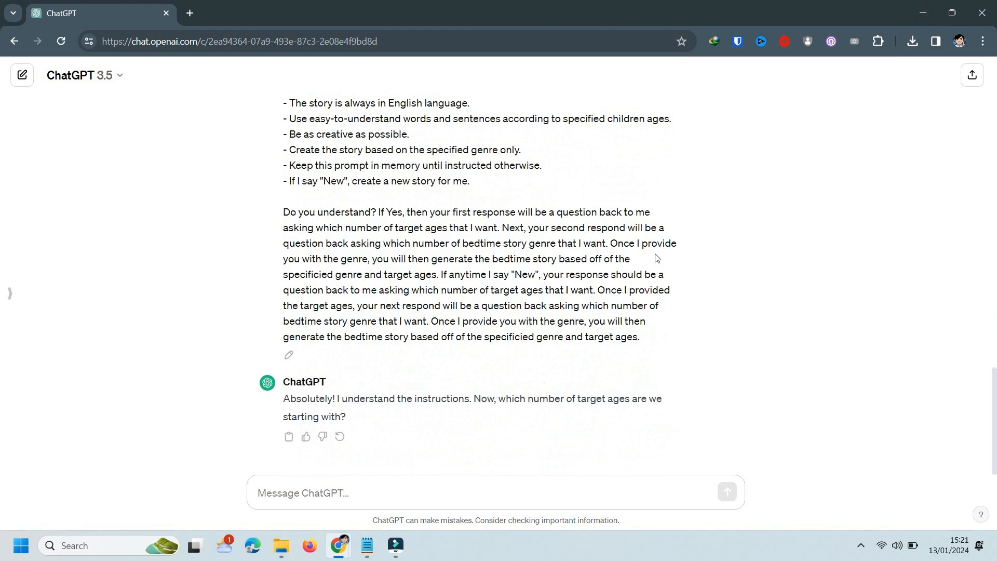
# Step: Check the numbered target ages in the prompt and answer 3 to choose 4-7 years old children
pyautogui.scroll(-1, 514, 303)
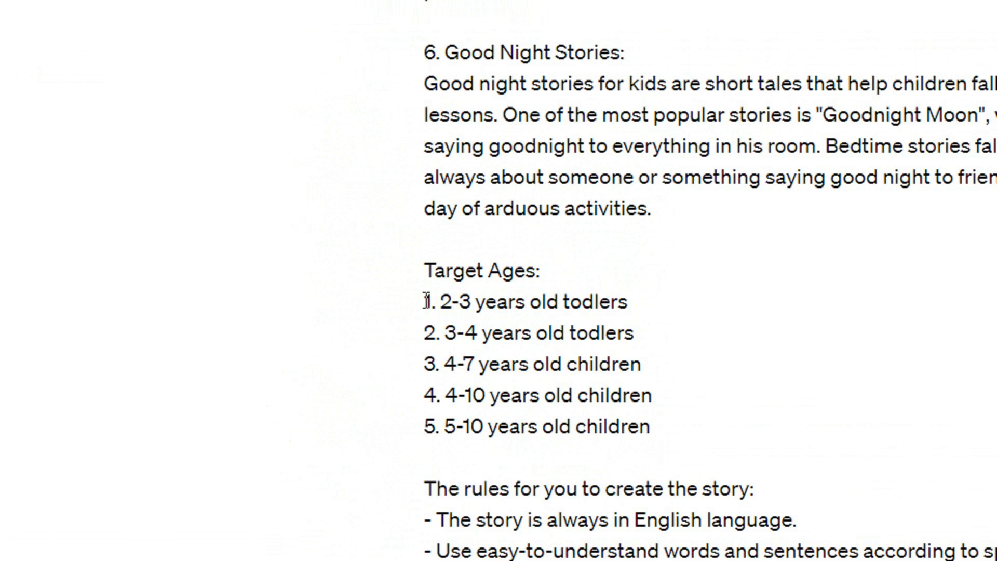
pyautogui.moveTo(425, 301); pyautogui.dragTo(643, 408)
pyautogui.click(590, 382)
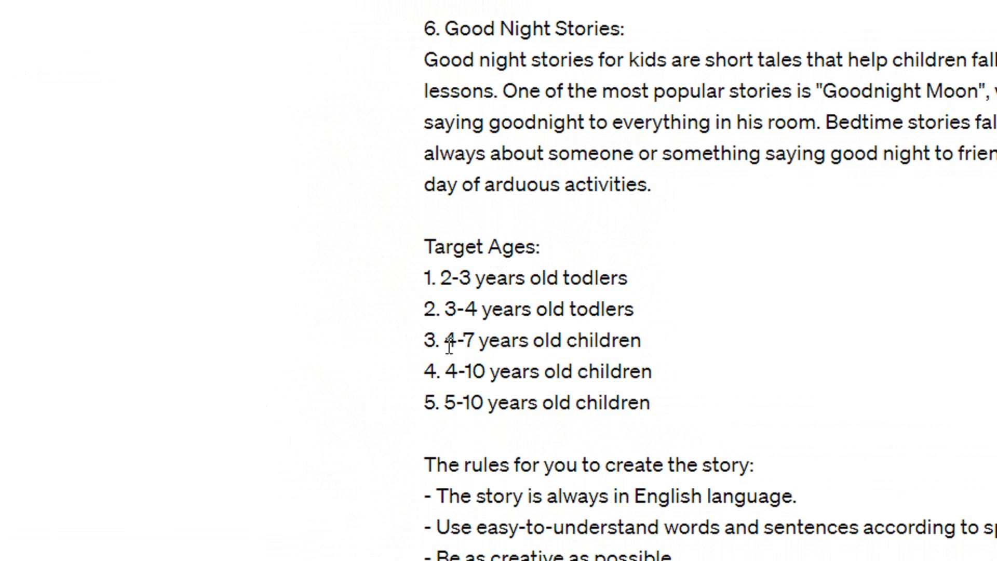
pyautogui.moveTo(451, 334); pyautogui.dragTo(659, 340)
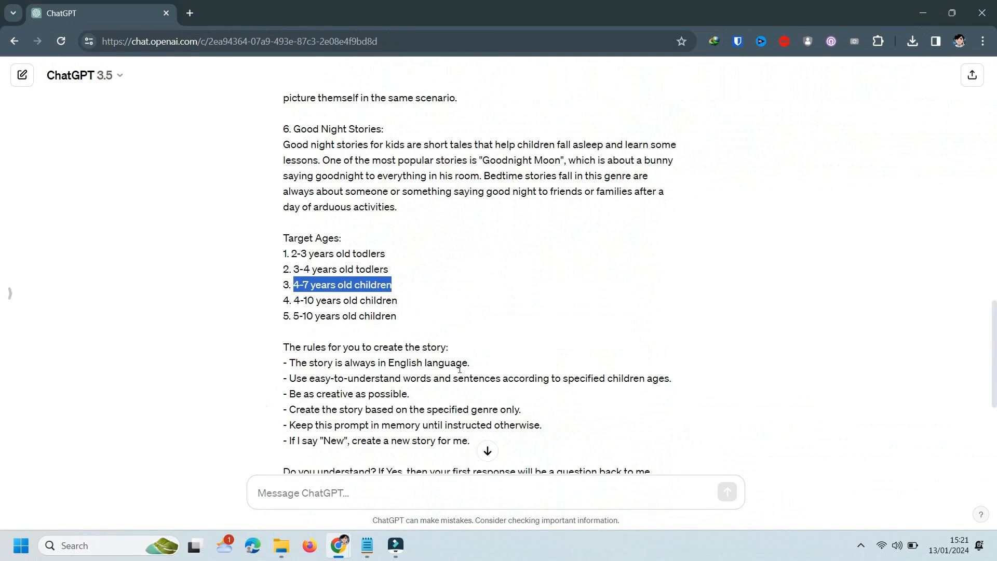
pyautogui.scroll(-5, 461, 497)
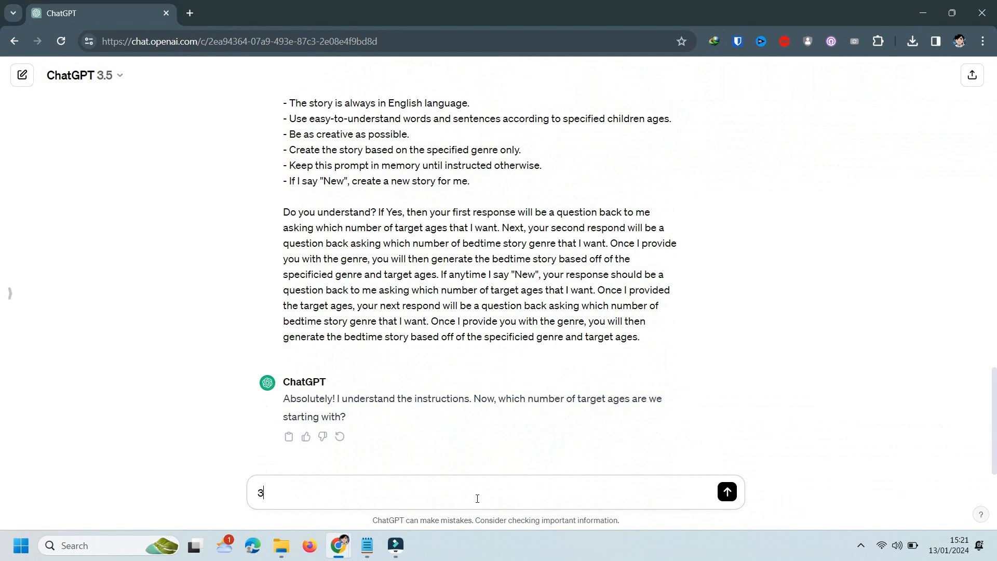
pyautogui.press('Return')
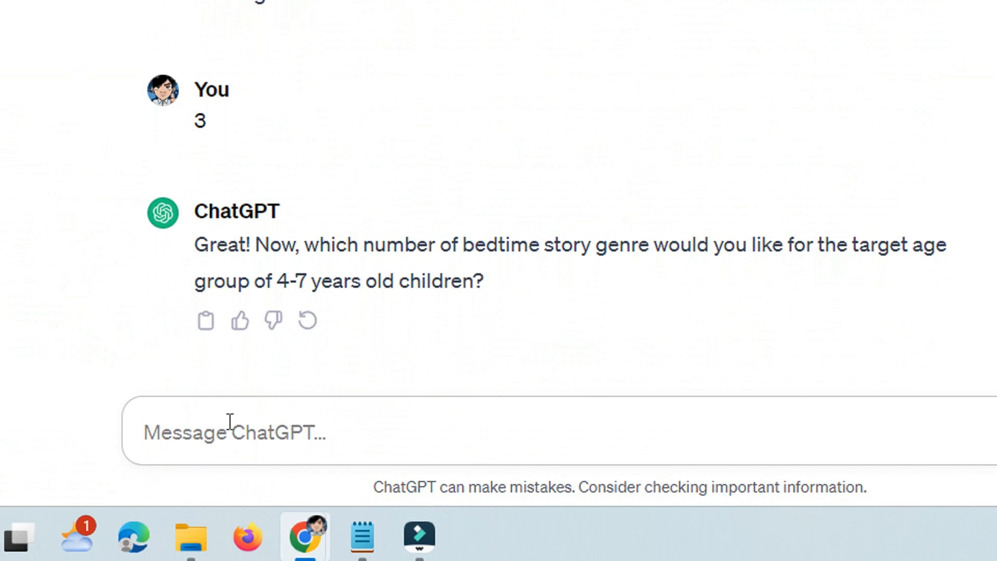
# Step: Review the genre list at the start of the prompt and answer 1 to request a Fairytales story
pyautogui.scroll(6, 476, 213)
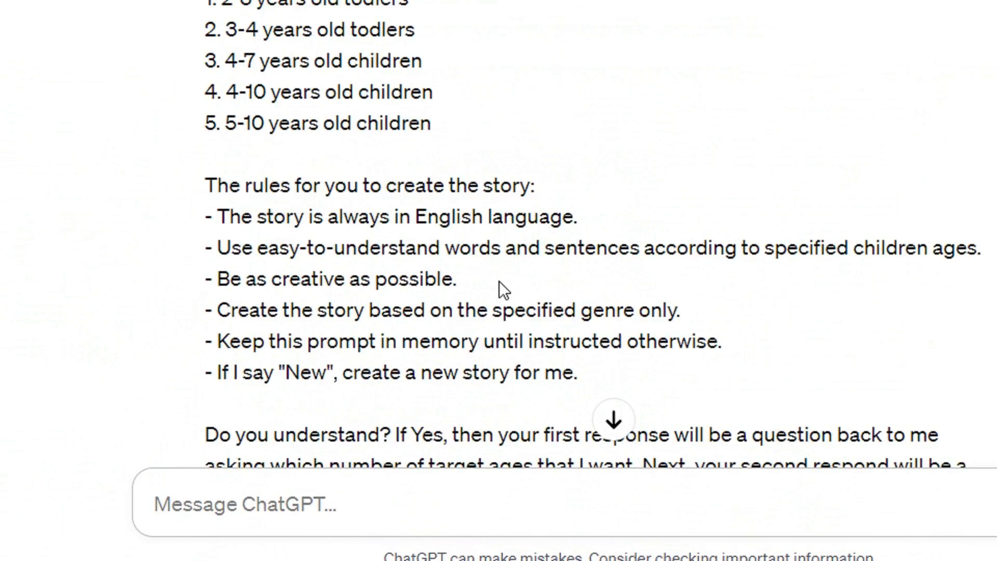
pyautogui.scroll(15, 499, 281)
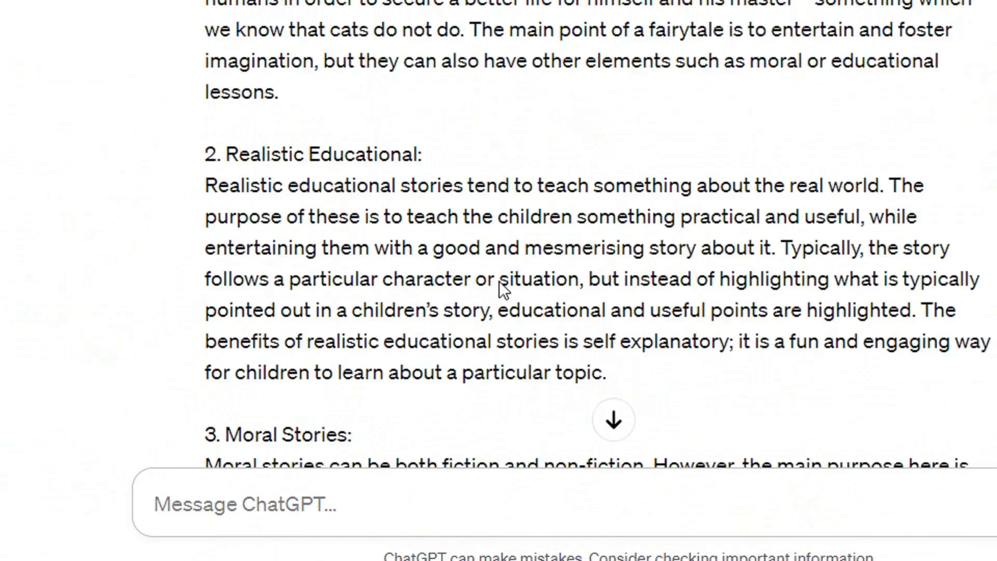
pyautogui.scroll(5, 499, 282)
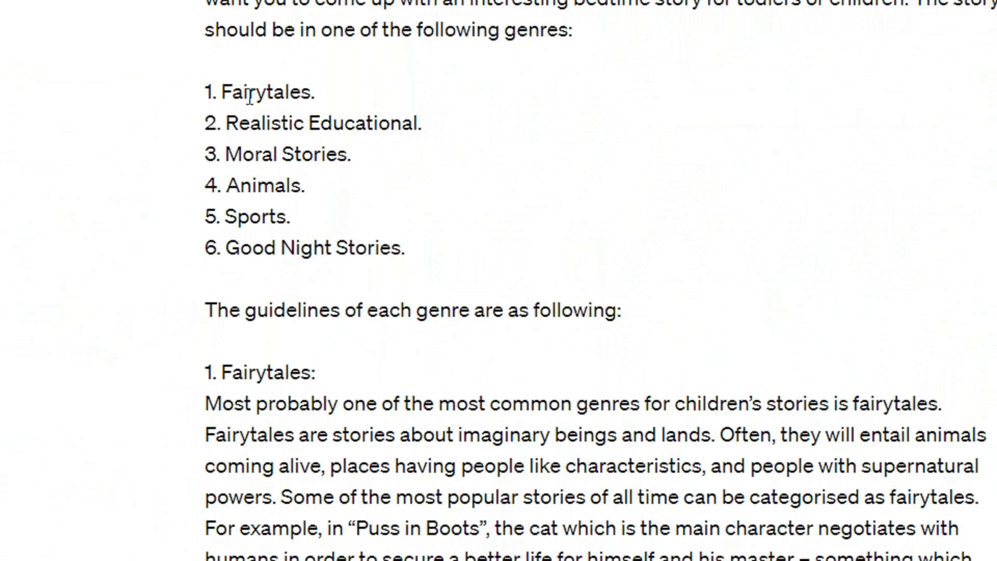
pyautogui.moveTo(222, 146); pyautogui.dragTo(422, 310)
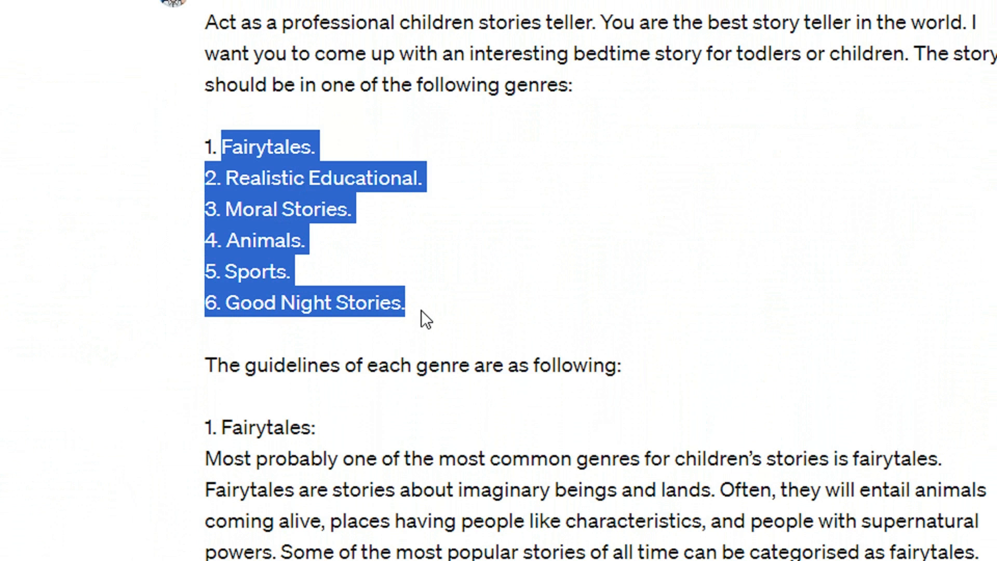
pyautogui.click(421, 310)
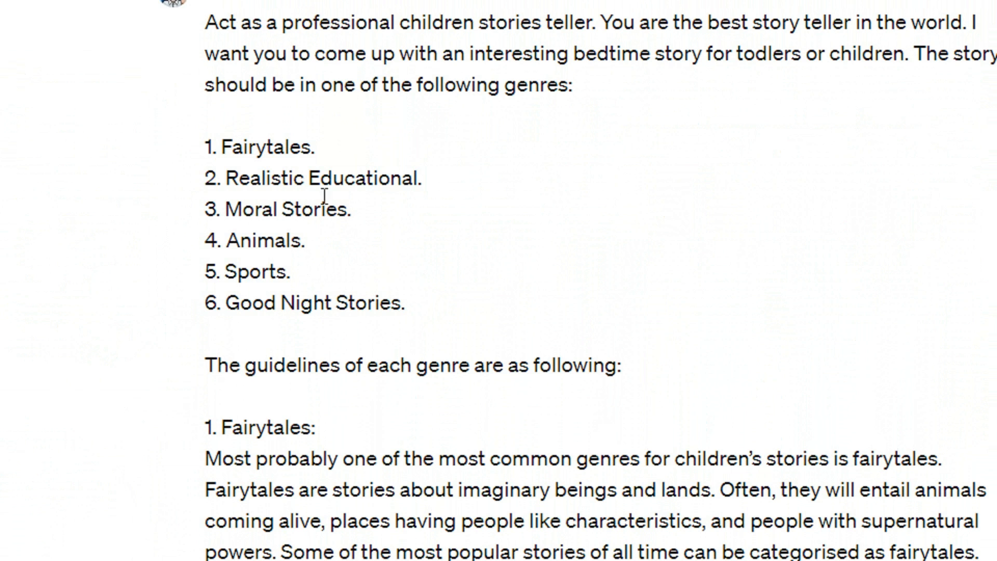
pyautogui.moveTo(312, 147); pyautogui.dragTo(220, 147)
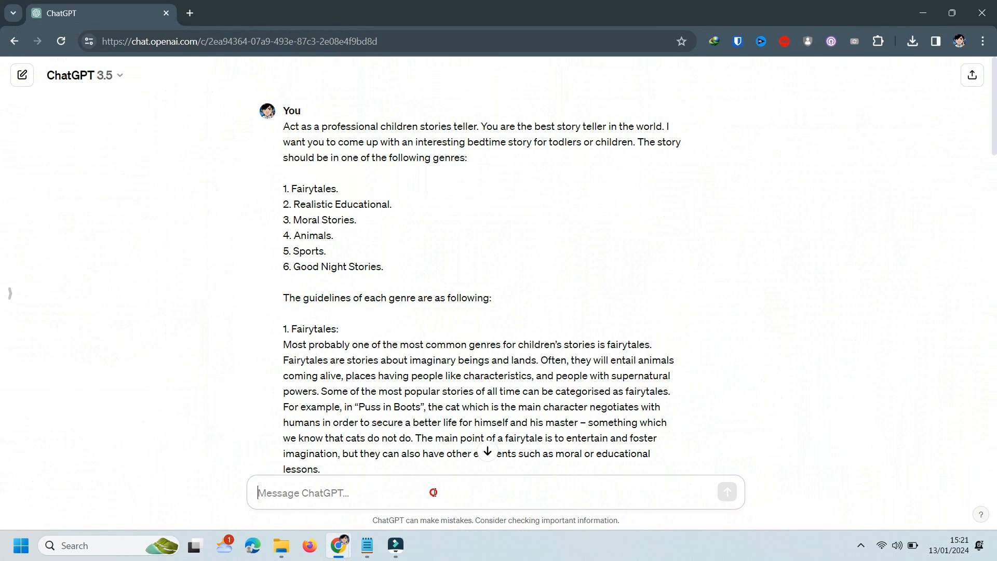
pyautogui.scroll(-10, 497, 414)
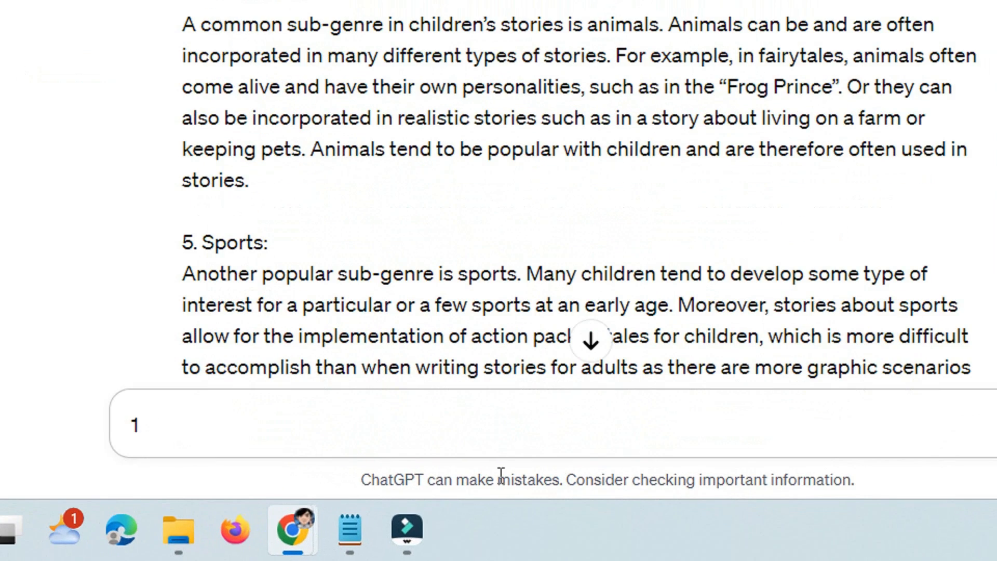
pyautogui.press('BackSpace')
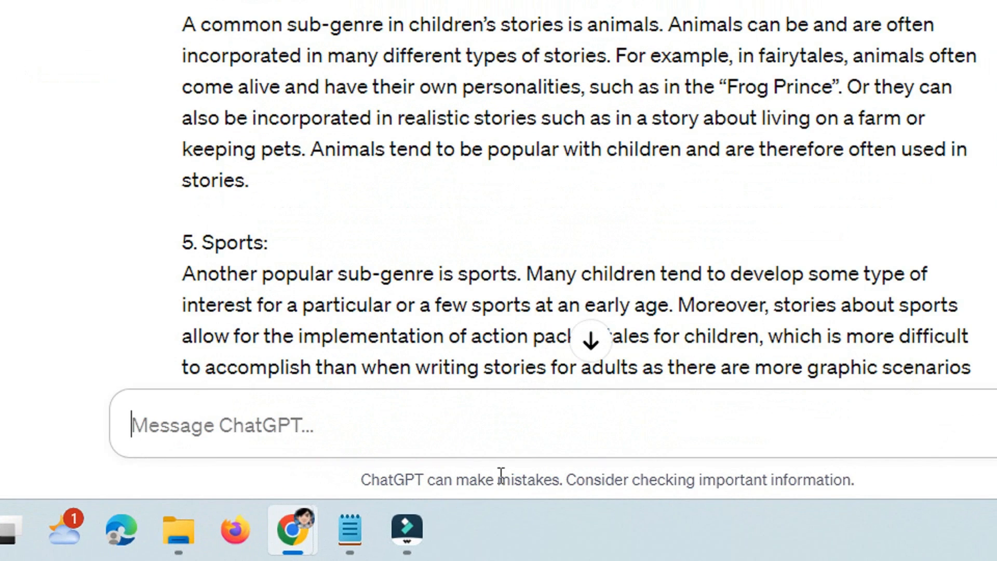
pyautogui.click(601, 355)
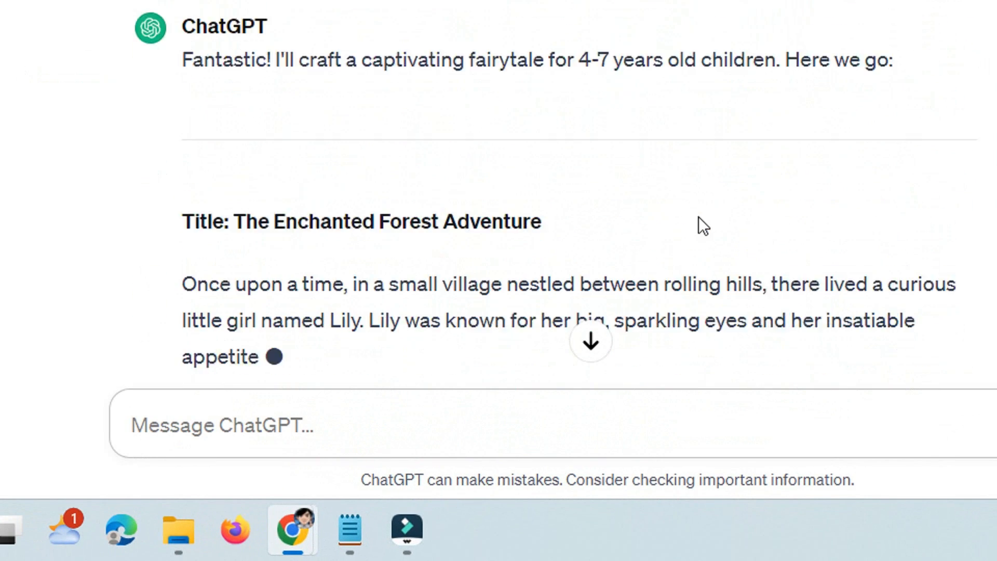
# Step: Read through the generated fairytale from its title to the closing lines
pyautogui.scroll(5, 699, 216)
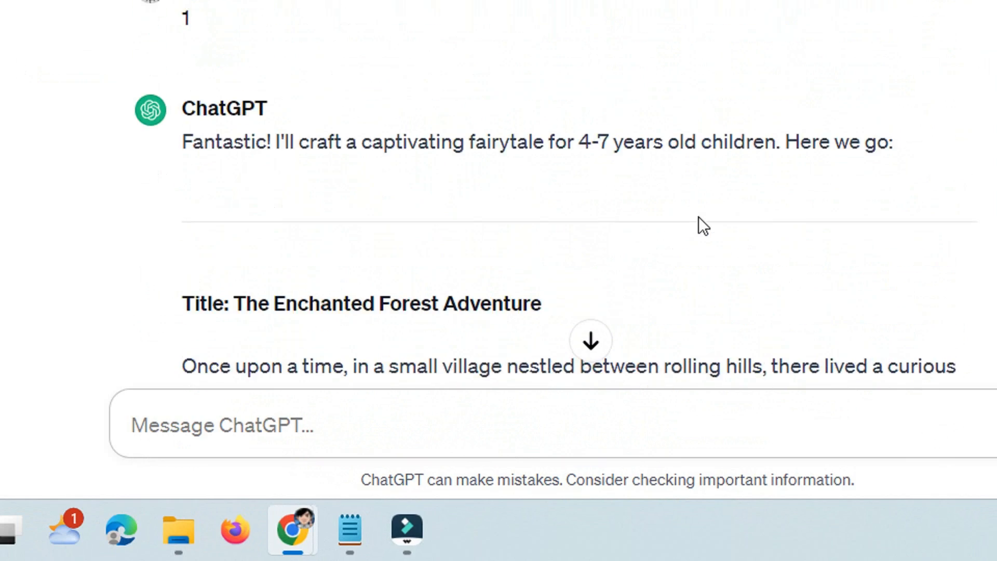
pyautogui.scroll(-10, 701, 218)
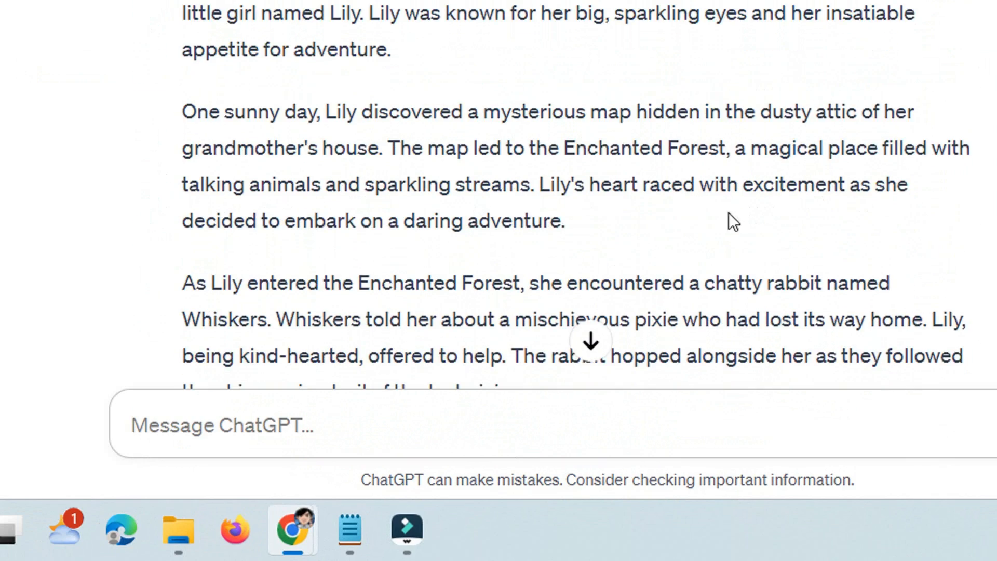
pyautogui.scroll(-5, 761, 208)
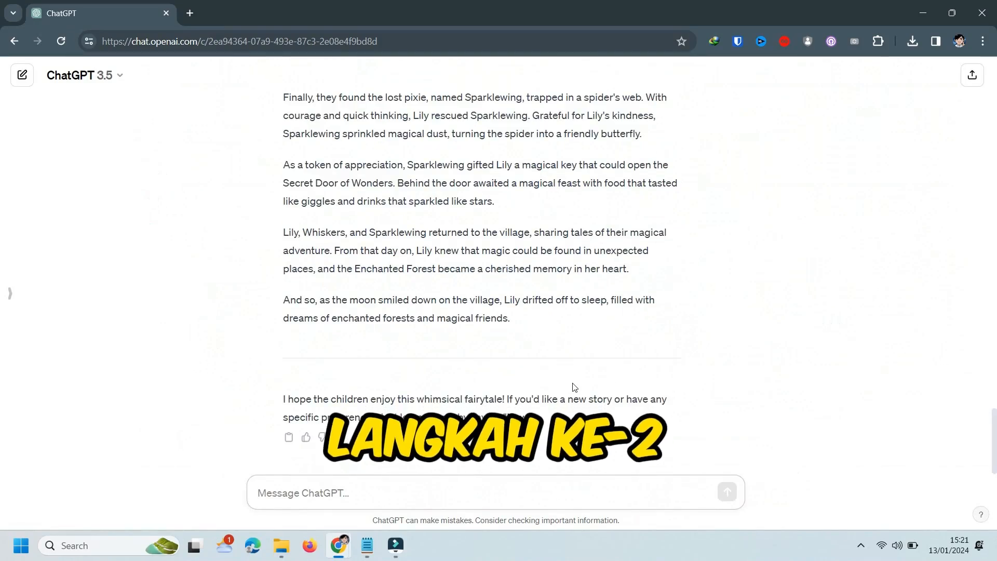
pyautogui.scroll(3, 574, 387)
pyautogui.scroll(6, 574, 387)
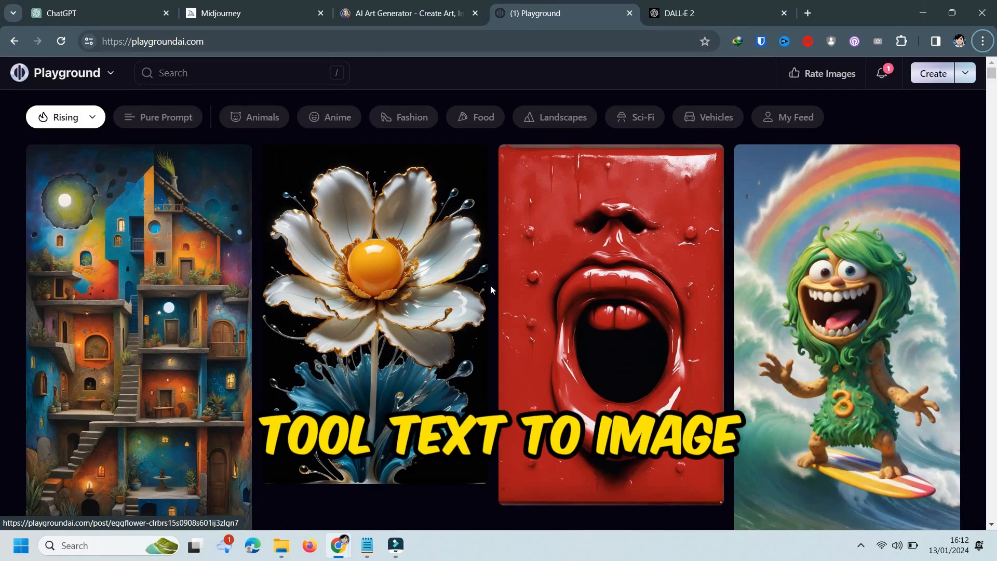
# Step: Look over the open text-to-image sites, including Playground, Midjourney, Leonardo AI and DALL-E 2
pyautogui.scroll(-1, 540, 241)
pyautogui.scroll(-10, 540, 241)
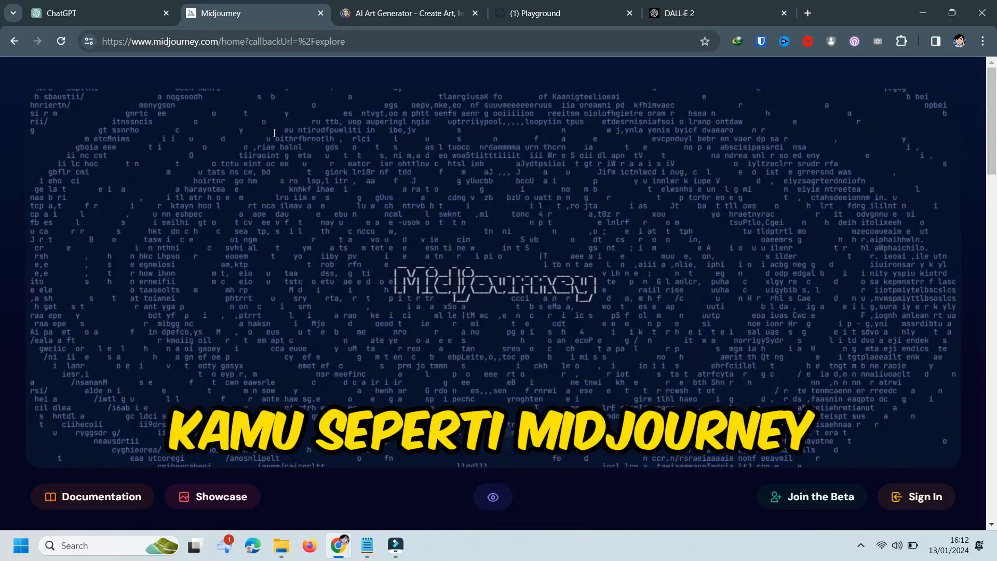
pyautogui.click(398, 13)
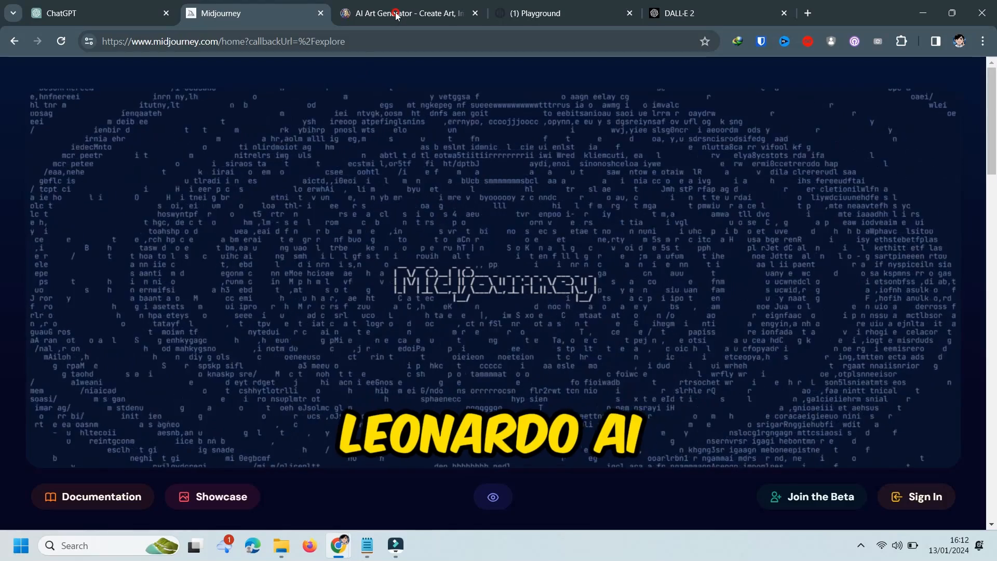
pyautogui.click(551, 13)
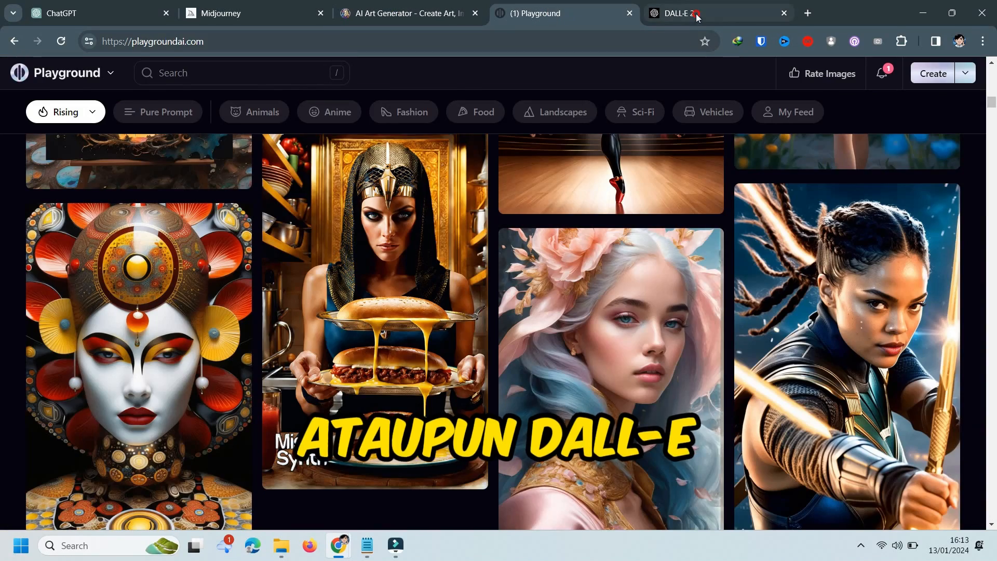
pyautogui.click(696, 13)
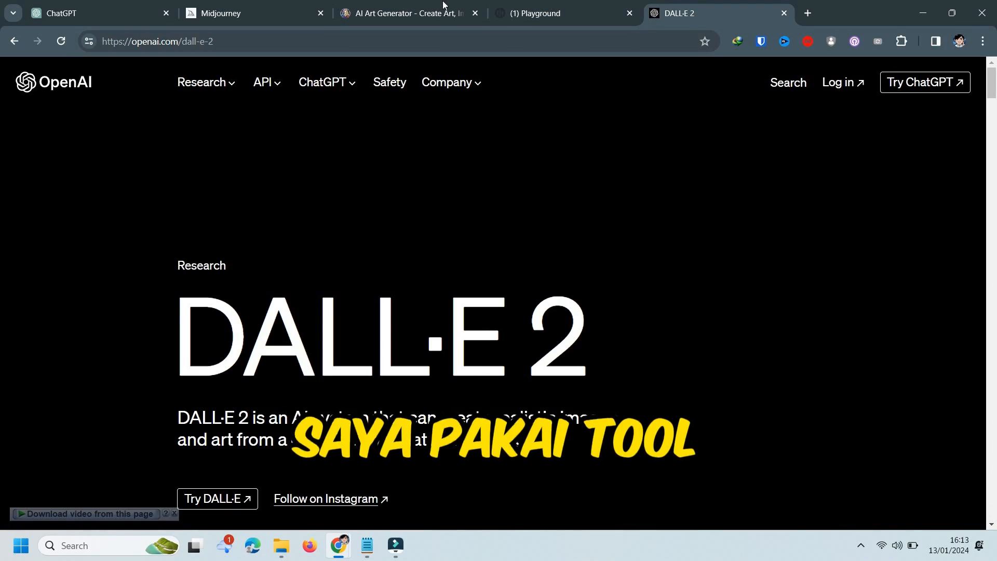
# Step: Switch to the Leonardo.Ai site and open the Image Generation tool in its web app
pyautogui.click(410, 13)
pyautogui.scroll(-4, 395, 184)
pyautogui.scroll(4, 394, 182)
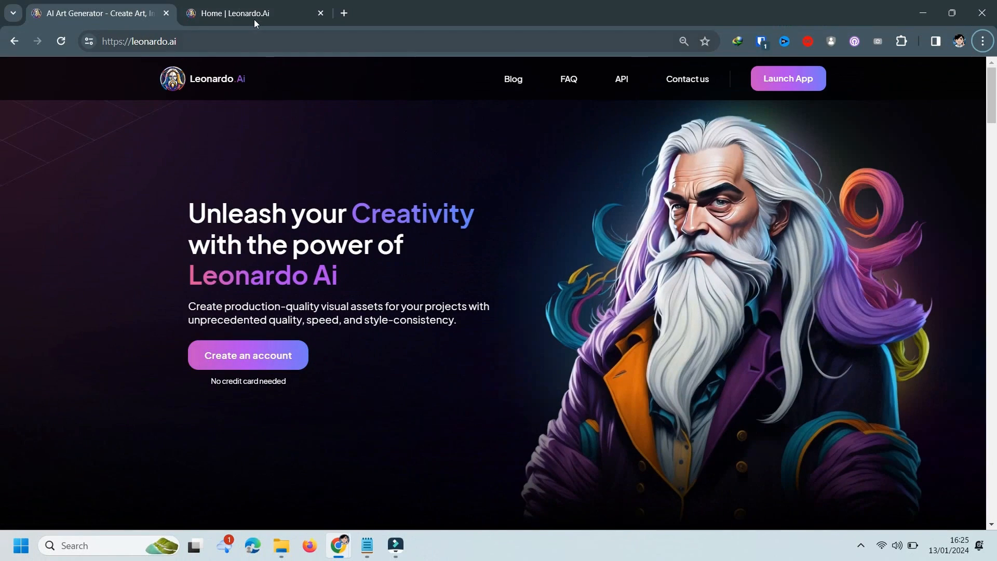
pyautogui.click(254, 19)
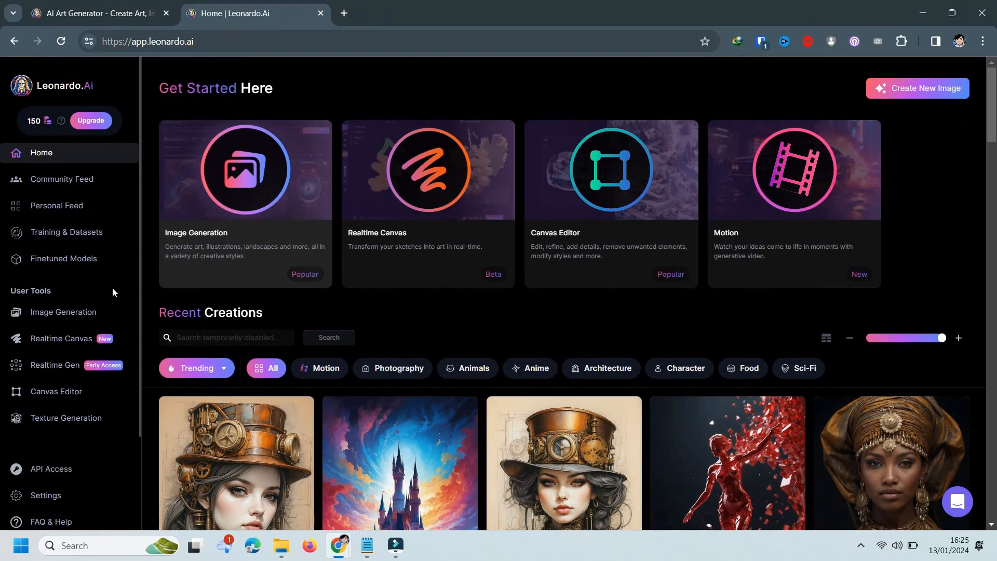
pyautogui.scroll(-3, 110, 301)
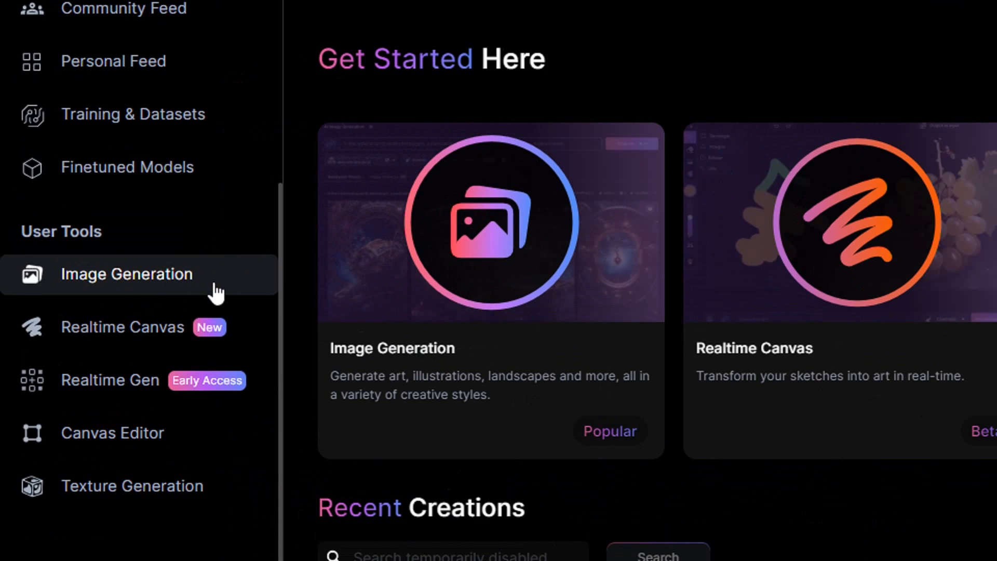
pyautogui.click(216, 293)
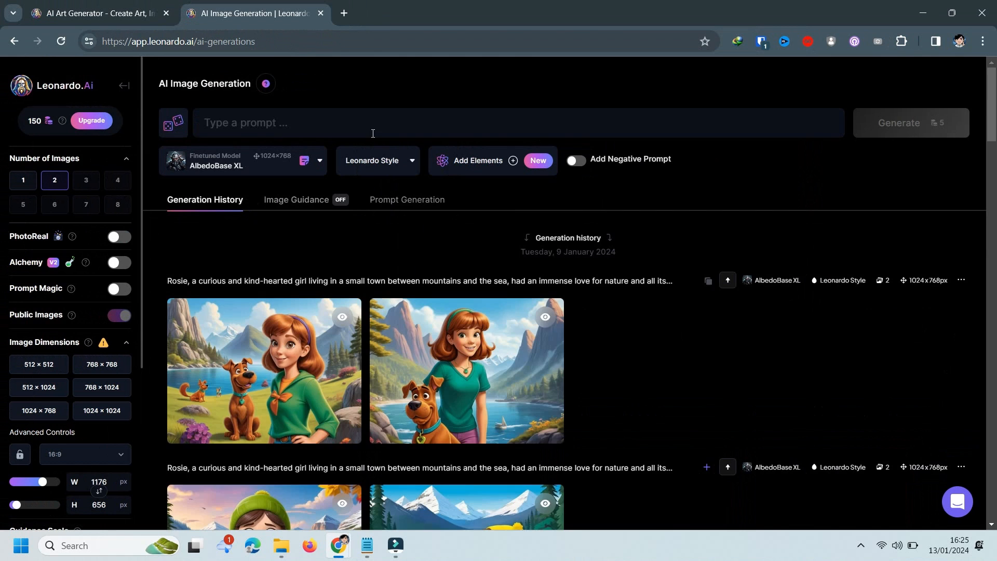
# Step: Switch back to the ChatGPT window with the fairytale and start a new chat
pyautogui.moveTo(354, 554)
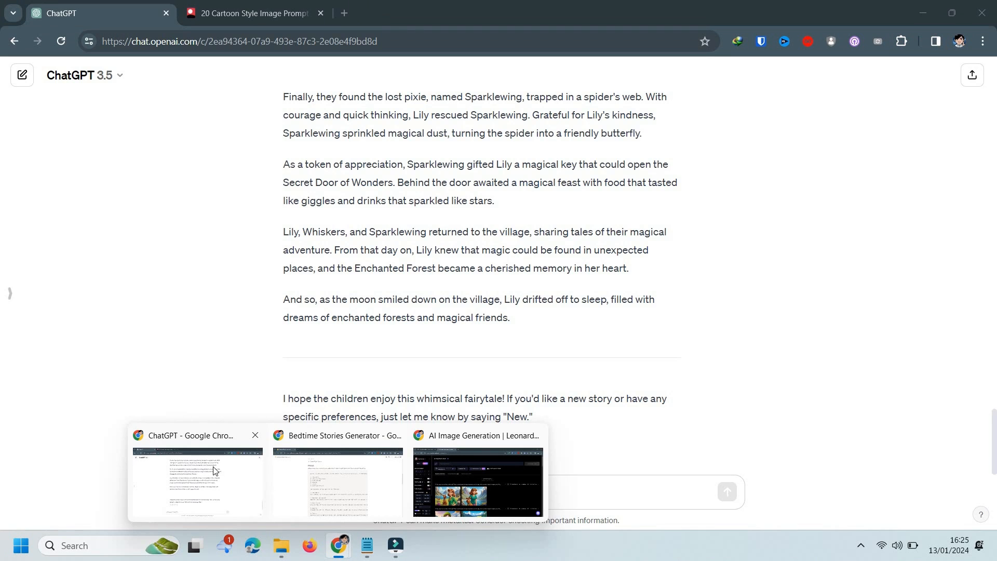
pyautogui.click(215, 470)
pyautogui.scroll(3, 338, 189)
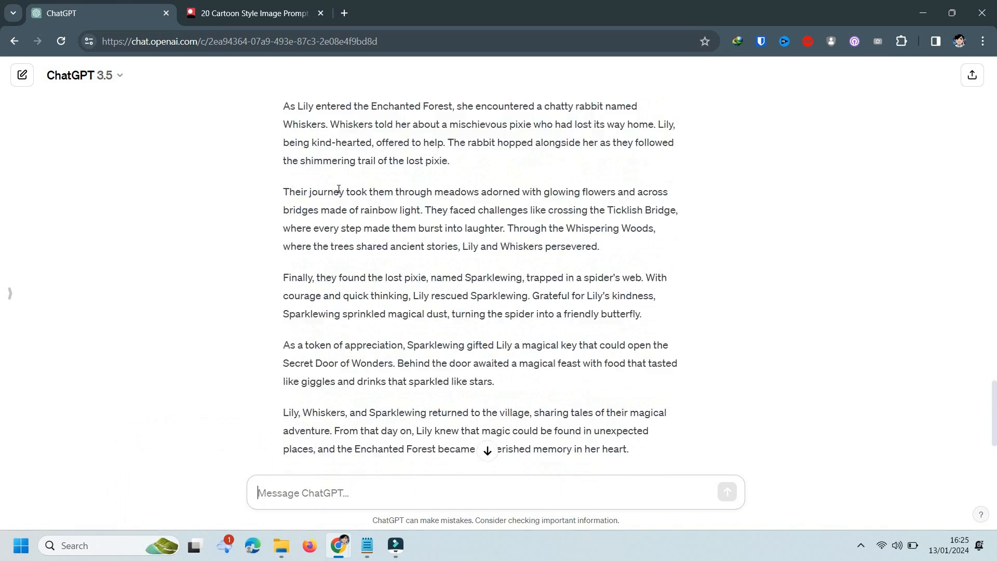
pyautogui.scroll(-3, 338, 189)
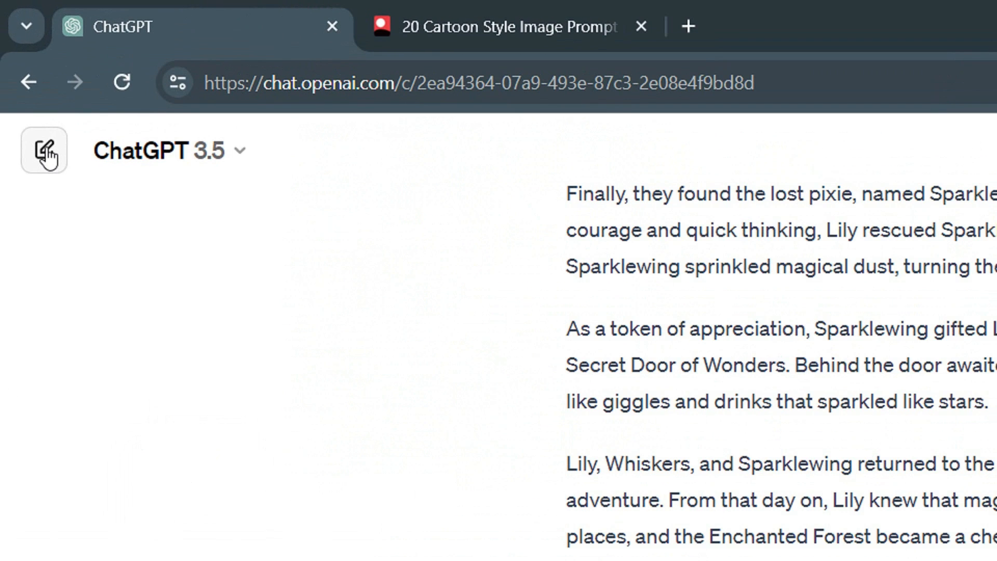
pyautogui.click(46, 152)
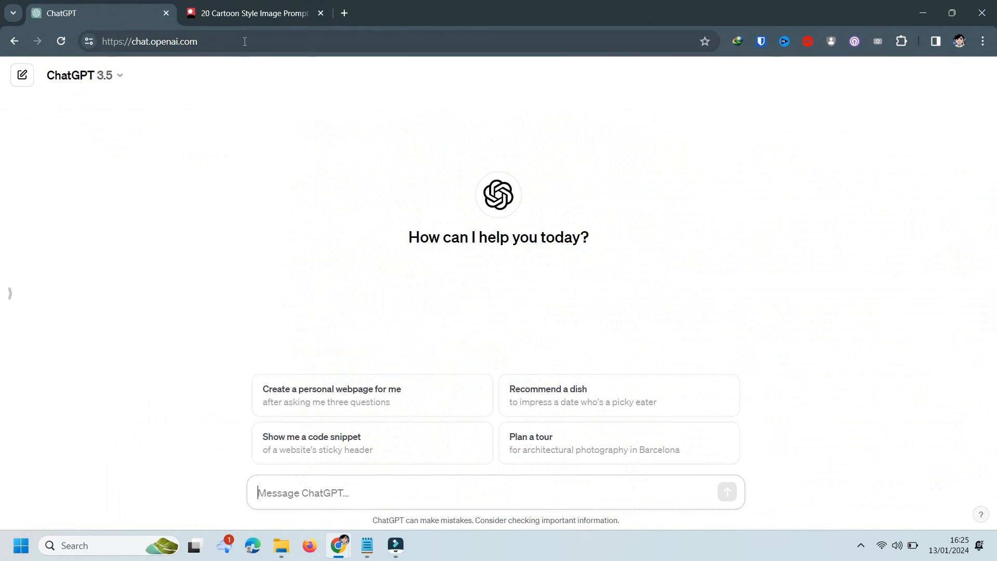
# Step: Copy the one-prompt-per-paragraph template from the 20 Cartoon Style Image Prompt page and send it in the new ChatGPT chat
pyautogui.click(262, 11)
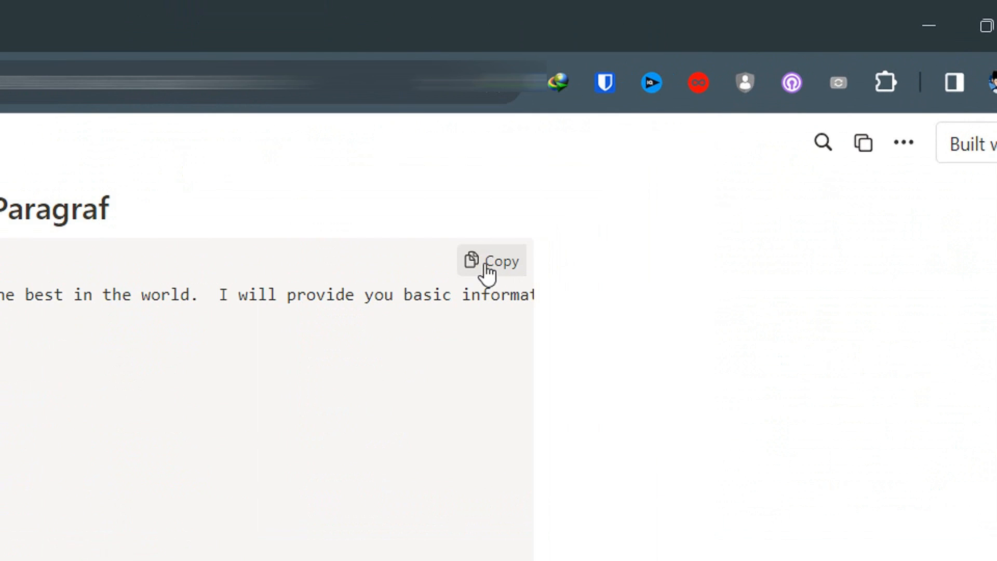
pyautogui.click(489, 268)
pyautogui.click(75, 15)
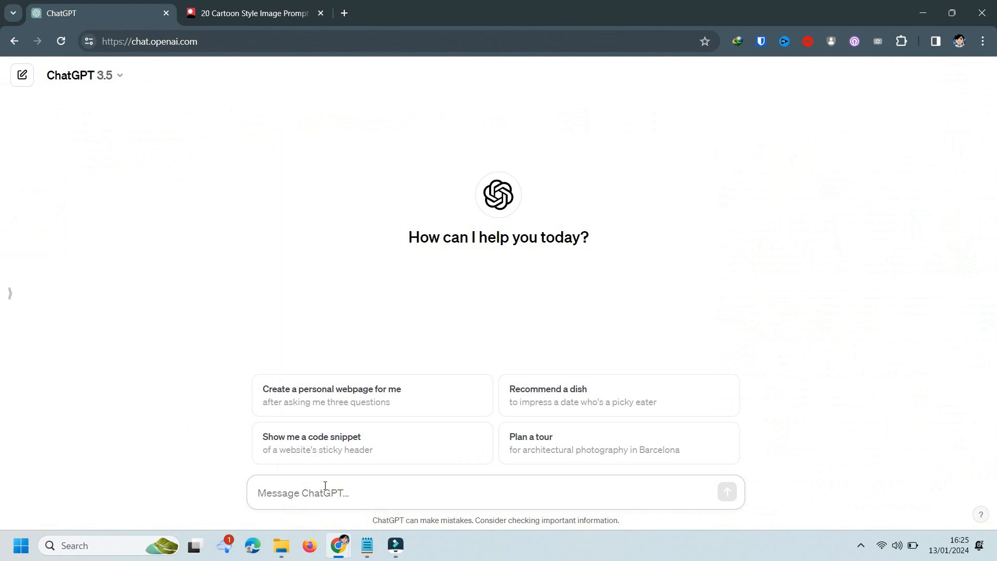
pyautogui.hotkey('ctrl', 'v')
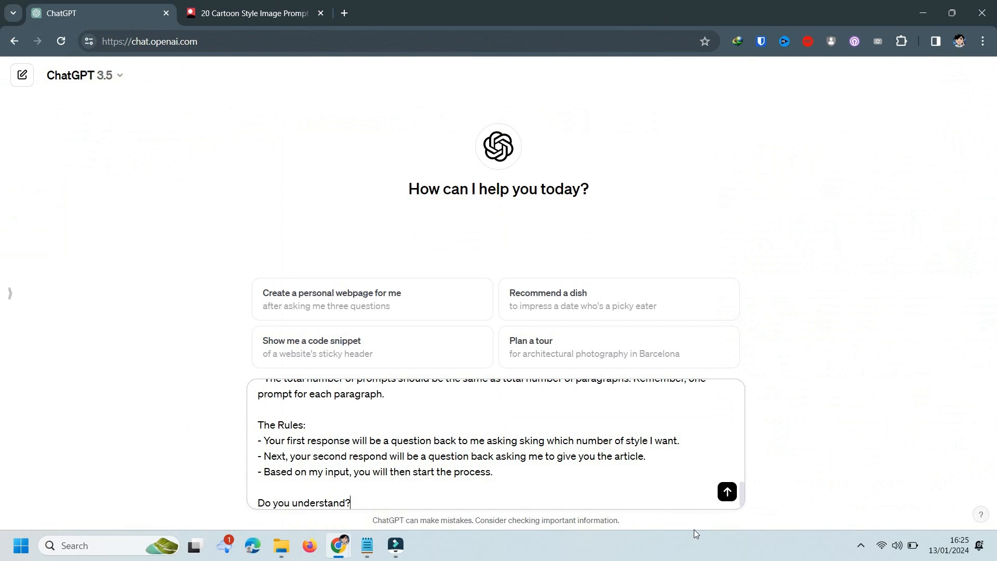
pyautogui.click(726, 498)
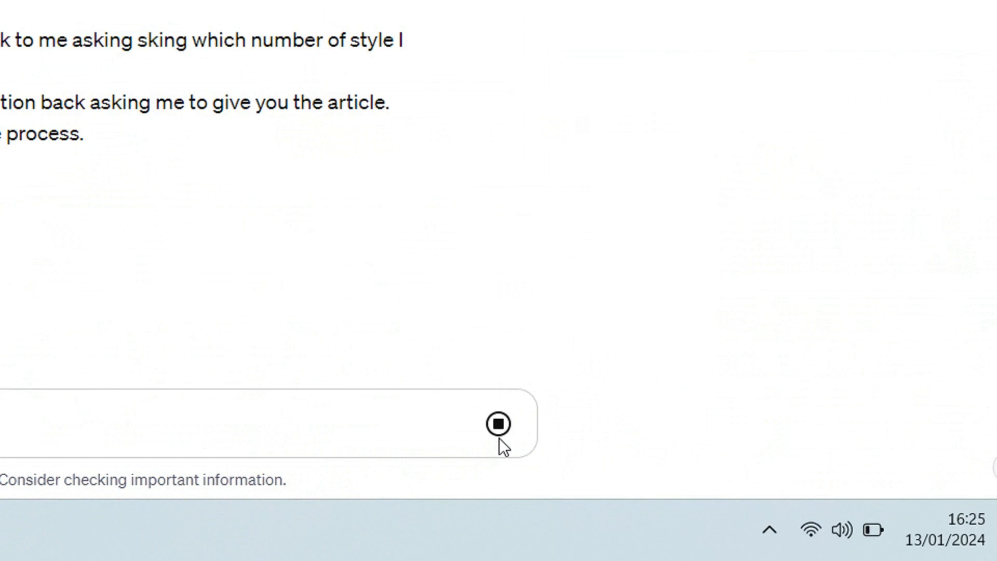
pyautogui.scroll(10, 522, 352)
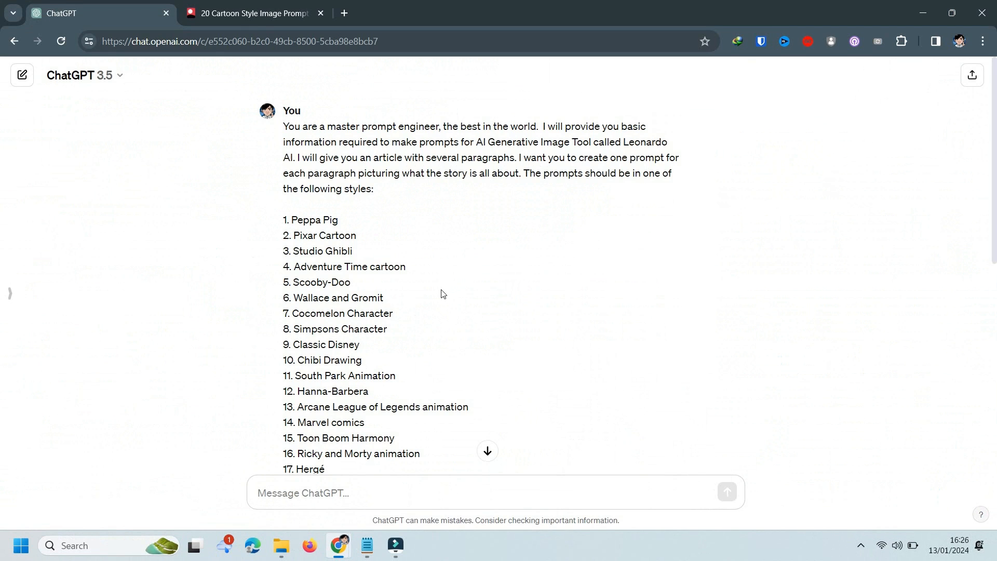
# Step: Review the numbered style list in the sent template and answer ChatGPT's style question with 3 for Studio Ghibli
pyautogui.scroll(-5, 443, 294)
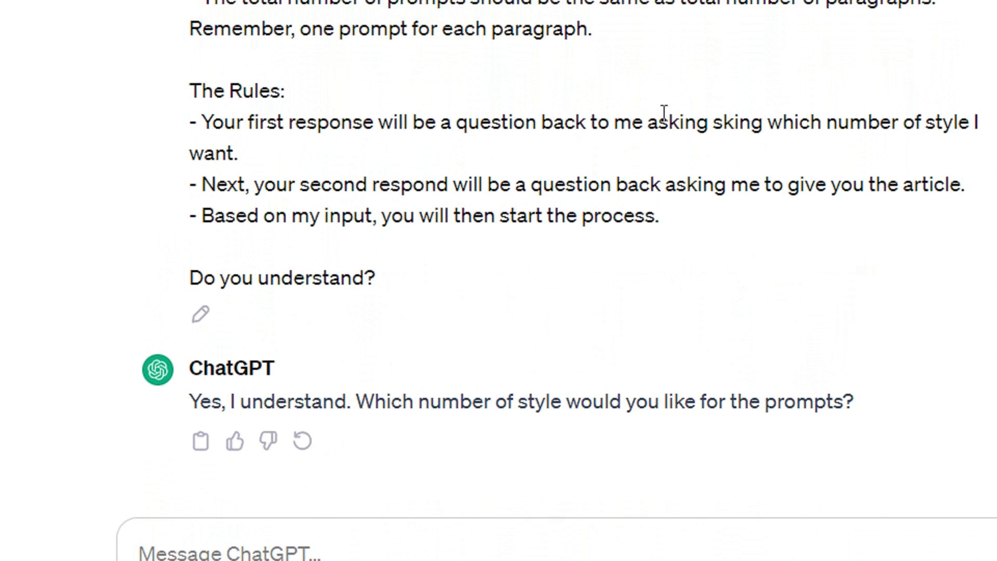
pyautogui.tripleClick(369, 391)
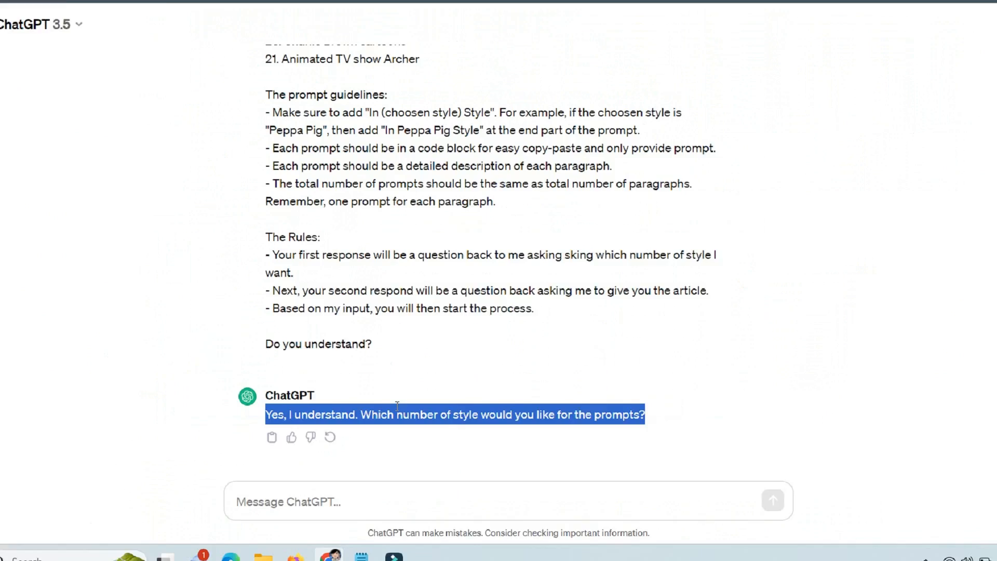
pyautogui.scroll(7, 416, 353)
pyautogui.scroll(-1, 415, 354)
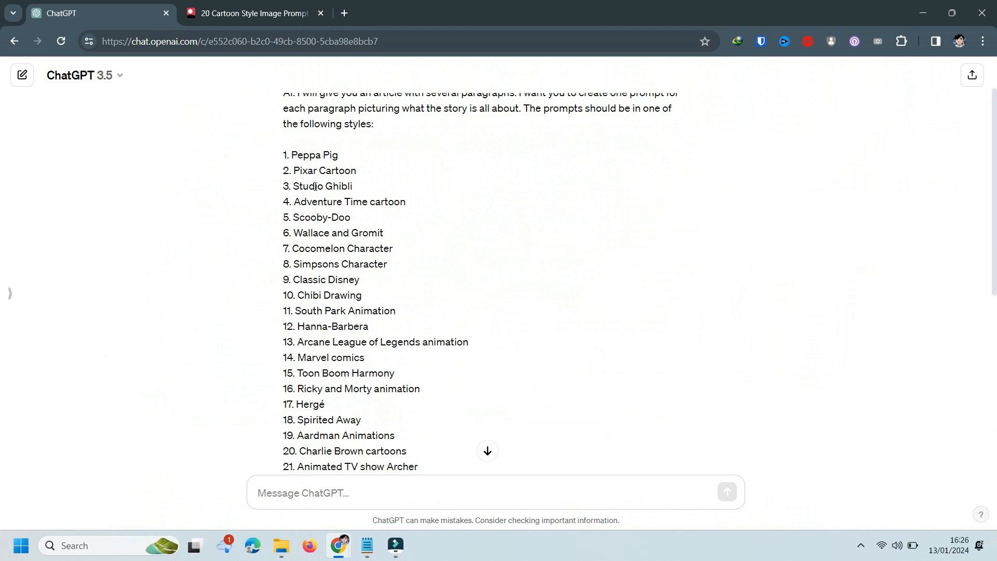
pyautogui.scroll(-1, 304, 173)
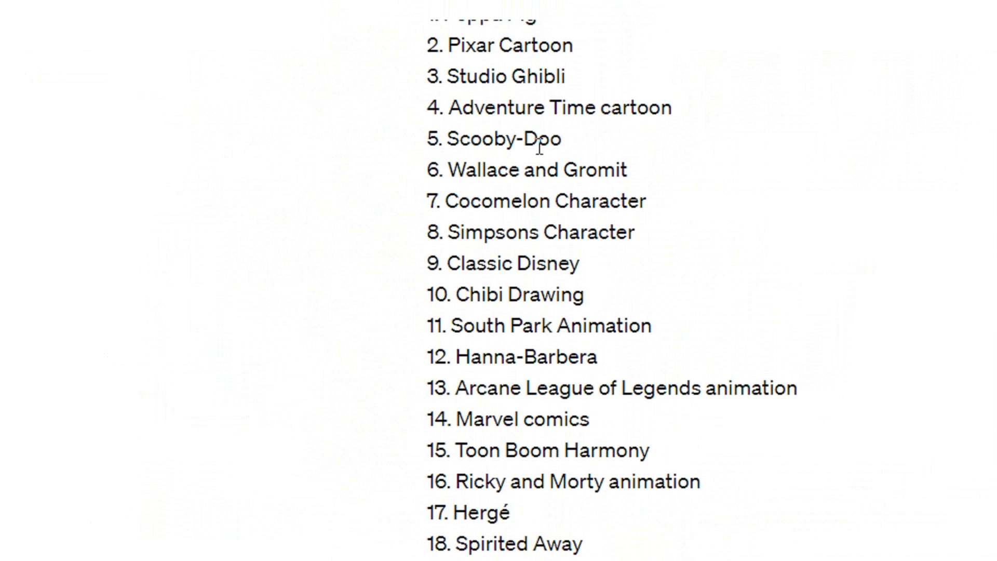
pyautogui.scroll(2, 540, 149)
pyautogui.moveTo(586, 335); pyautogui.dragTo(477, 332)
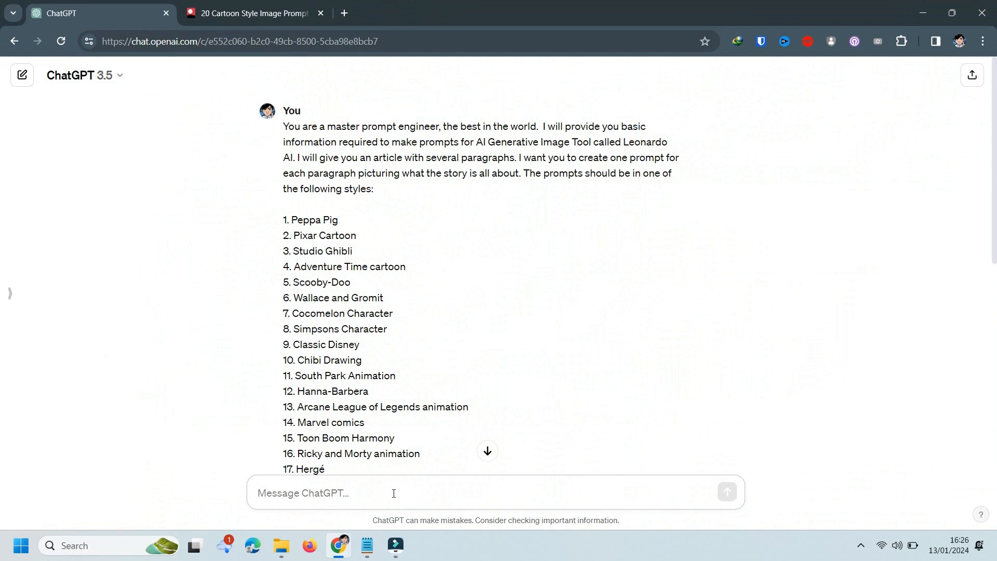
pyautogui.click(727, 498)
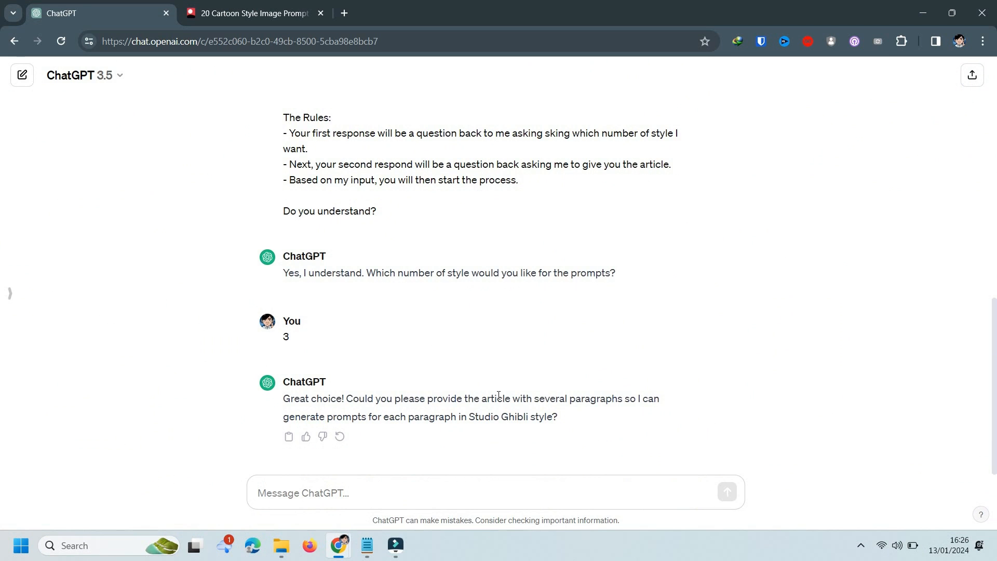
# Step: Open the earlier Genre & Age Selection chat and copy the fairytale's paragraphs through the closing line about magical friends
pyautogui.moveTo(207, 299); pyautogui.dragTo(769, 345)
pyautogui.click(770, 347)
pyautogui.click(11, 296)
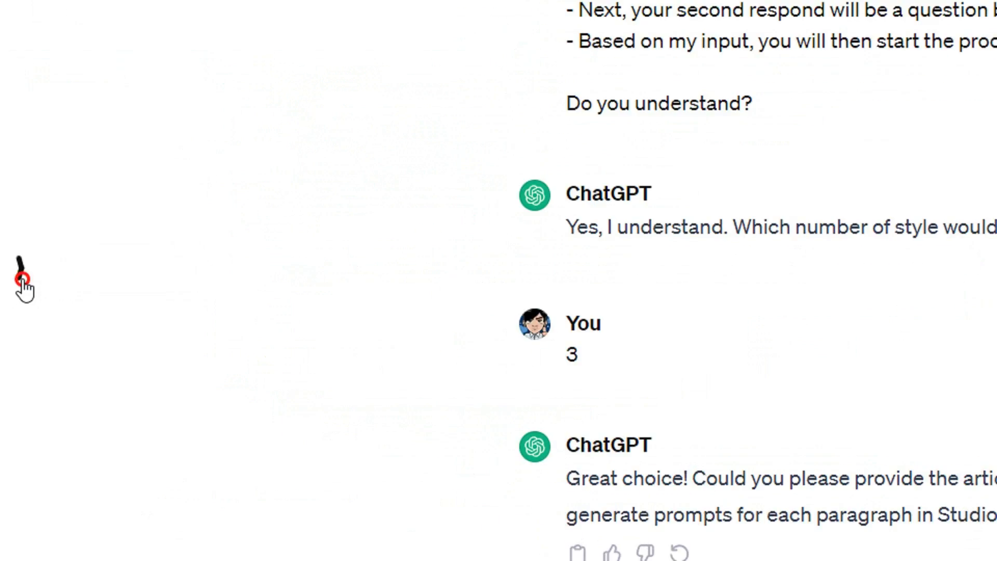
pyautogui.click(58, 163)
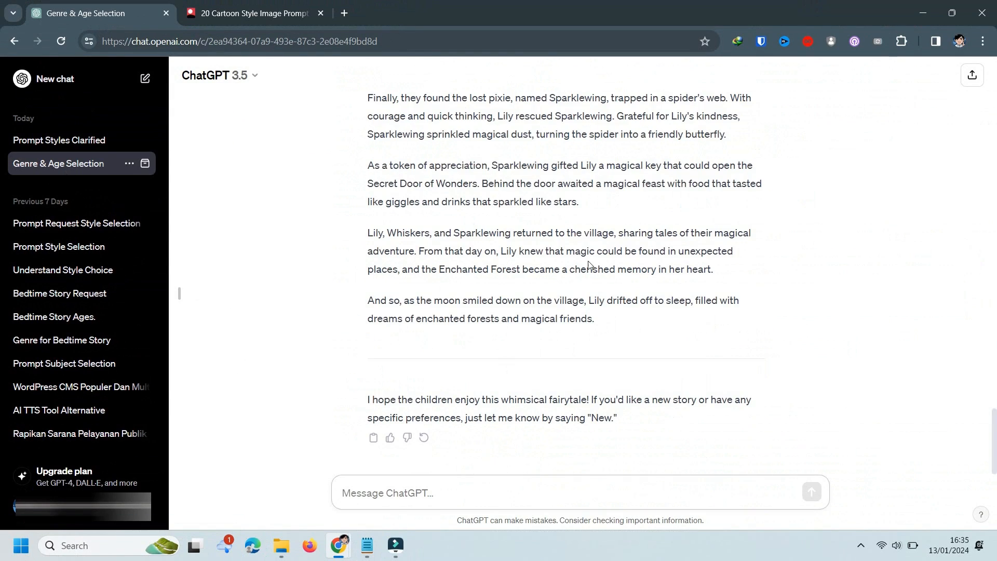
pyautogui.scroll(8, 589, 265)
pyautogui.moveTo(370, 165); pyautogui.dragTo(619, 327)
pyautogui.rightClick(463, 235)
pyautogui.click(491, 252)
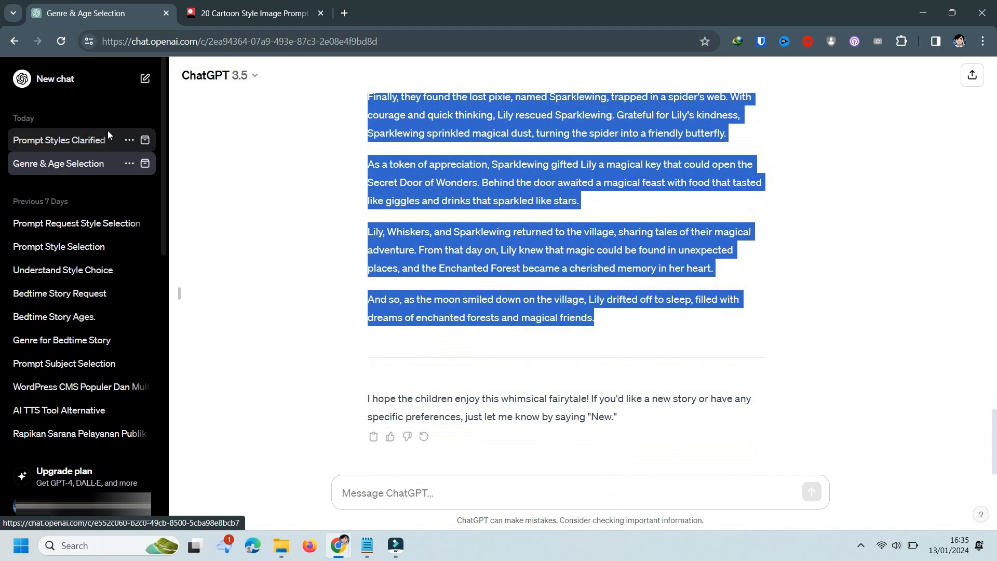
# Step: Return to the Prompt Styles Clarified chat and send the copied fairytale as the article
pyautogui.click(59, 140)
pyautogui.click(497, 495)
pyautogui.hotkey('ctrl', 'v')
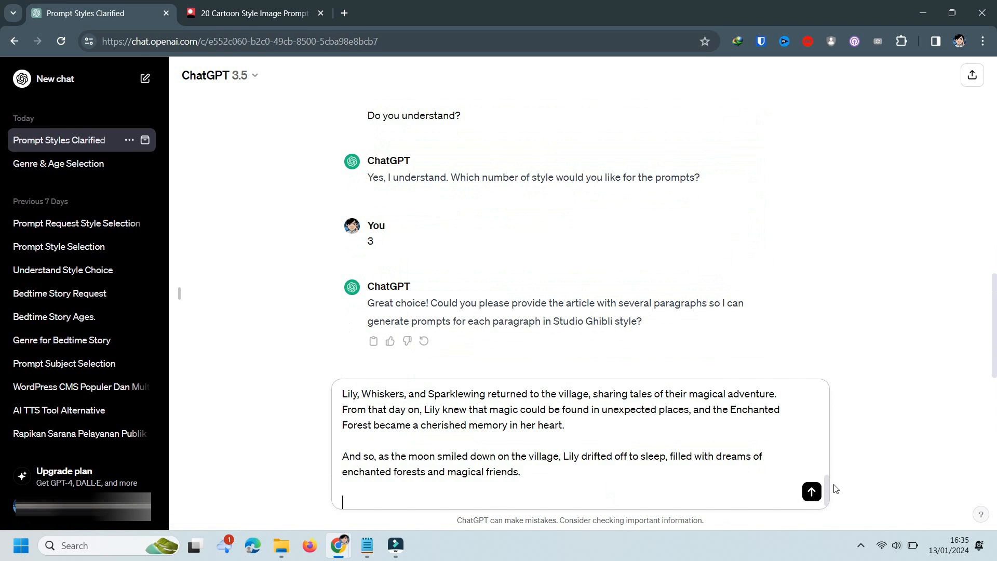
pyautogui.click(812, 491)
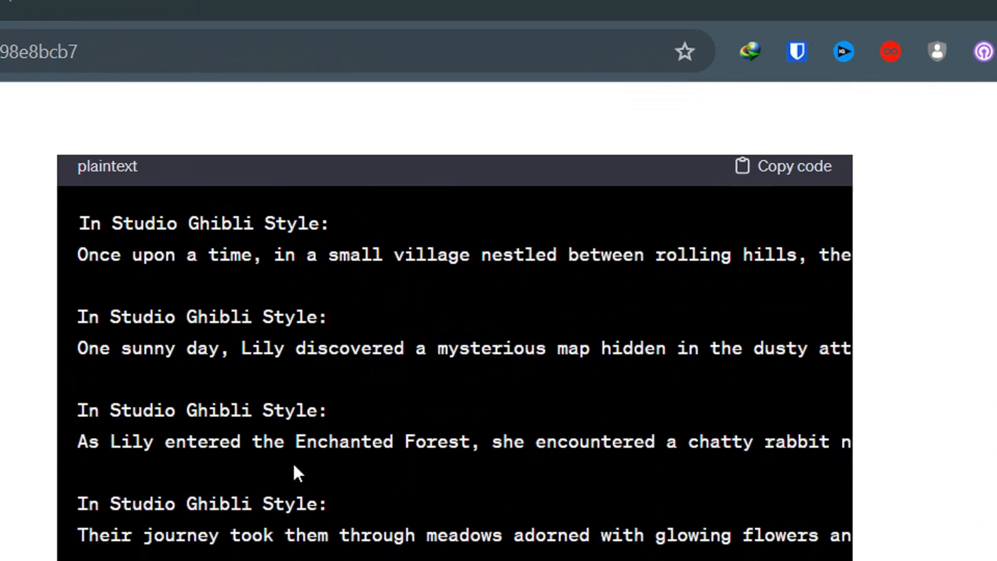
# Step: Copy the first Studio Ghibli prompt, "Once upon a time, in a small village", and paste it into Leonardo.Ai's image prompt
pyautogui.scroll(-3, 294, 466)
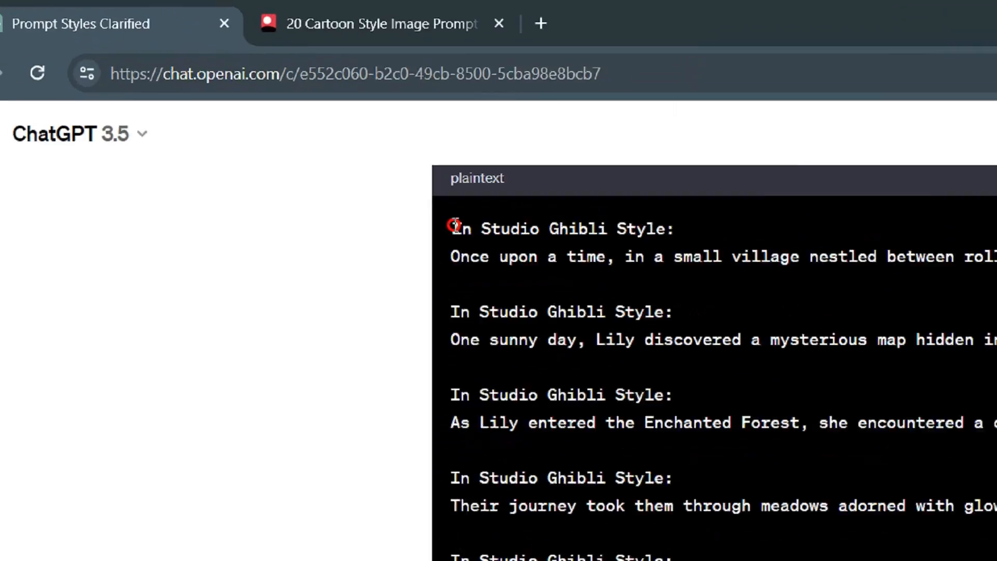
pyautogui.moveTo(294, 129); pyautogui.dragTo(514, 169)
pyautogui.rightClick(477, 142)
pyautogui.click(514, 156)
pyautogui.moveTo(339, 545)
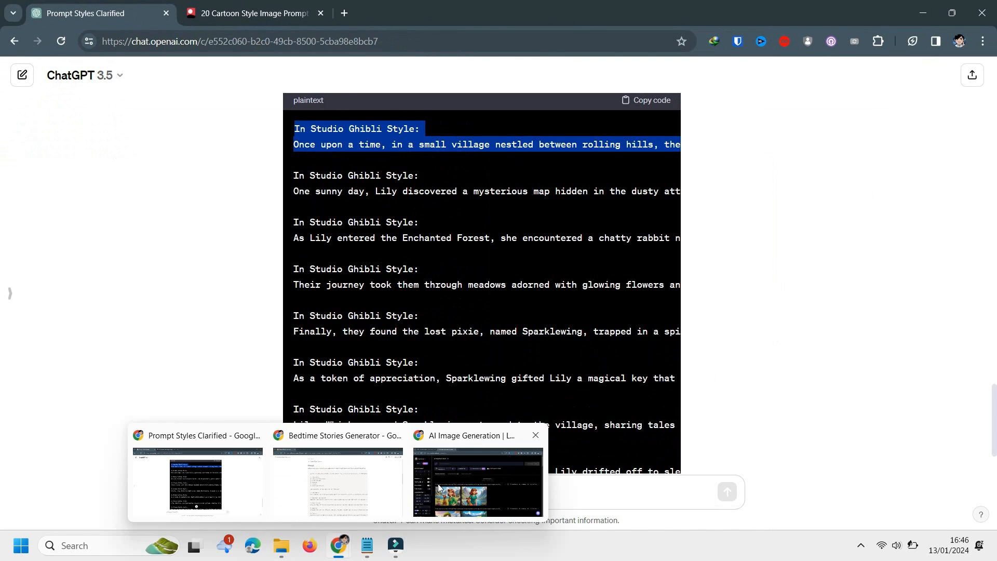
pyautogui.click(467, 482)
pyautogui.click(384, 132)
pyautogui.hotkey('ctrl', 'v')
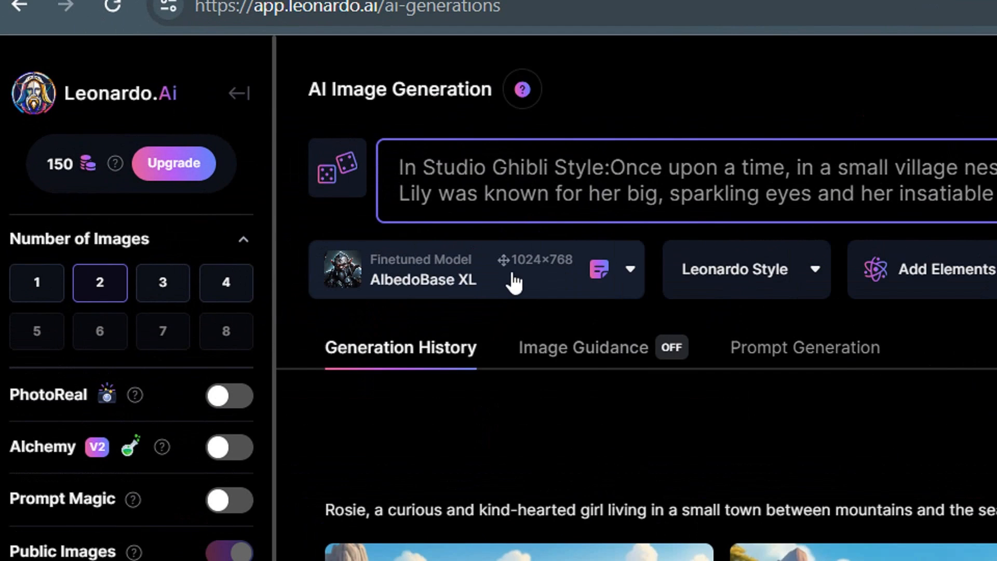
# Step: Look over the finetuned models, the style options, the negative prompt field and the 20 Cartoon Style Image Prompt page's style list
pyautogui.click(254, 183)
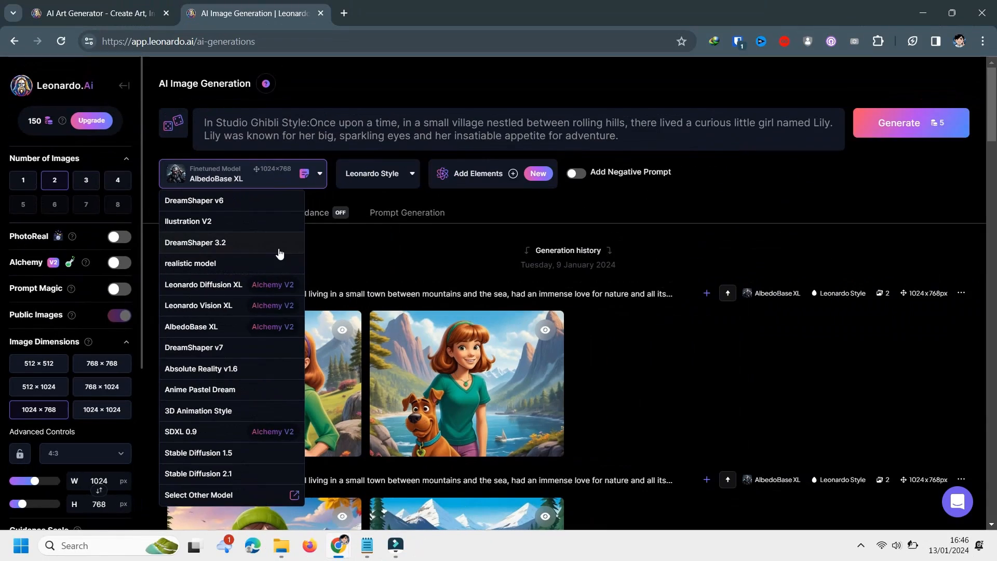
pyautogui.click(760, 12)
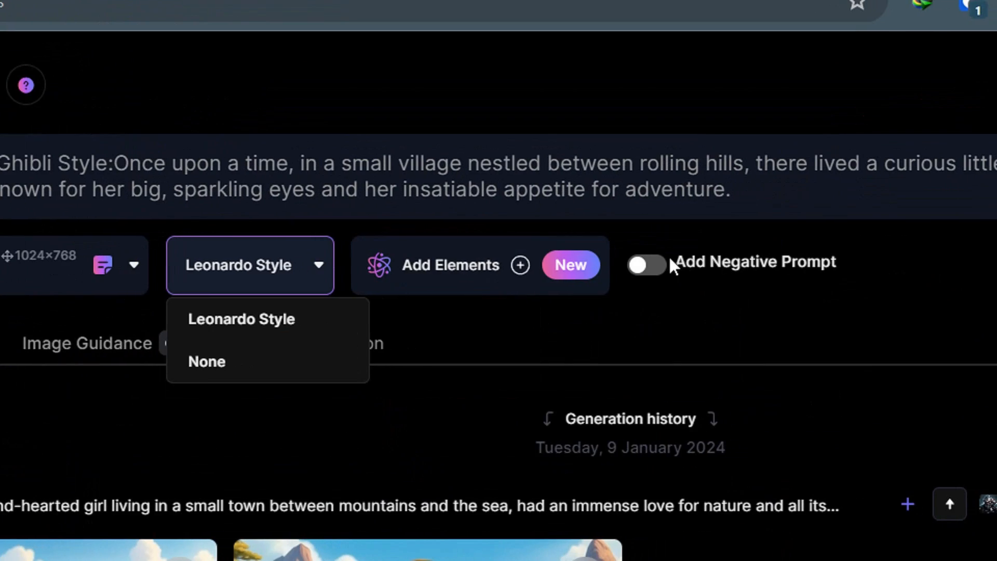
pyautogui.click(669, 264)
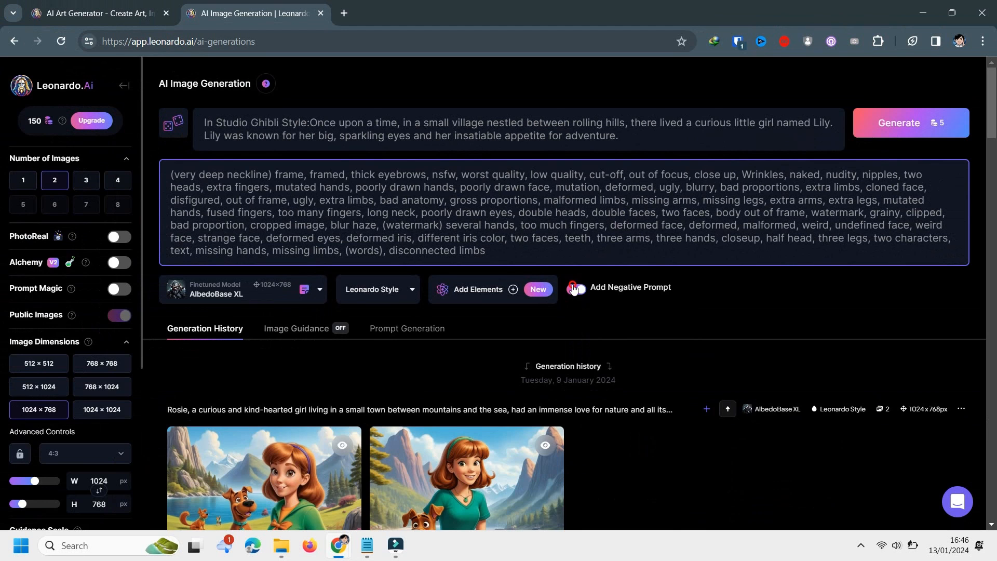
pyautogui.click(574, 289)
pyautogui.click(222, 183)
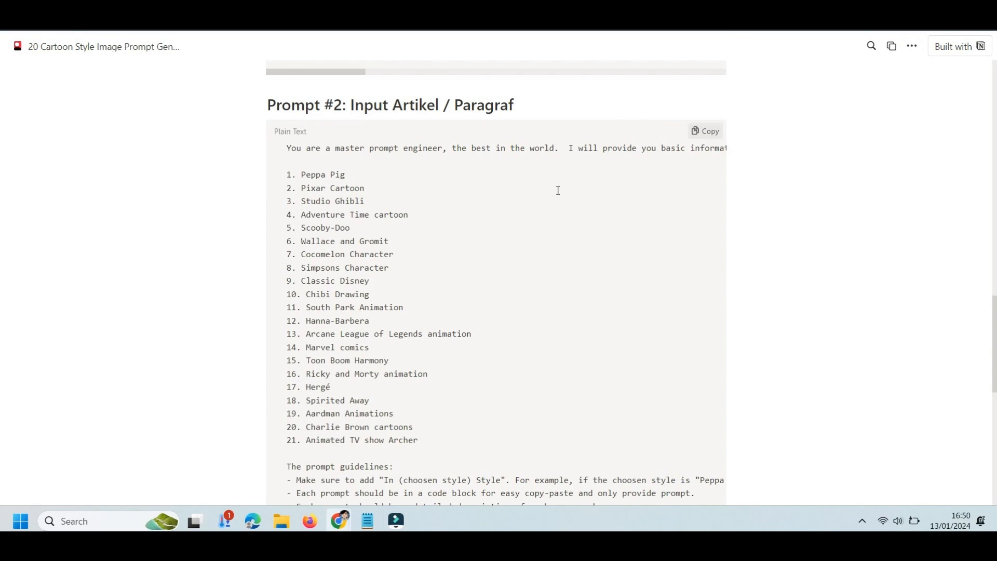
pyautogui.scroll(-8, 558, 187)
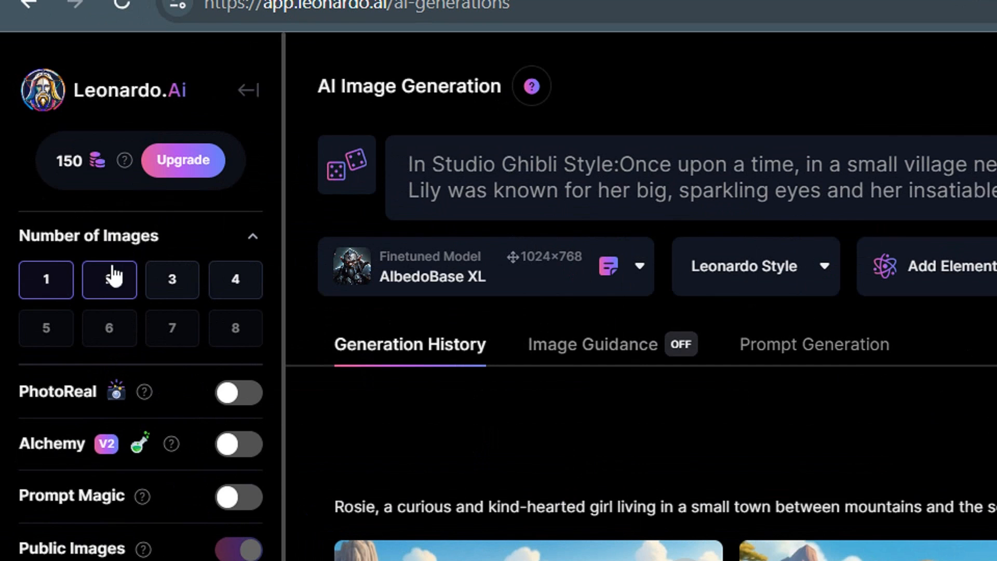
# Step: Set the number of images to 2 and the image aspect ratio to 16:9
pyautogui.click(236, 283)
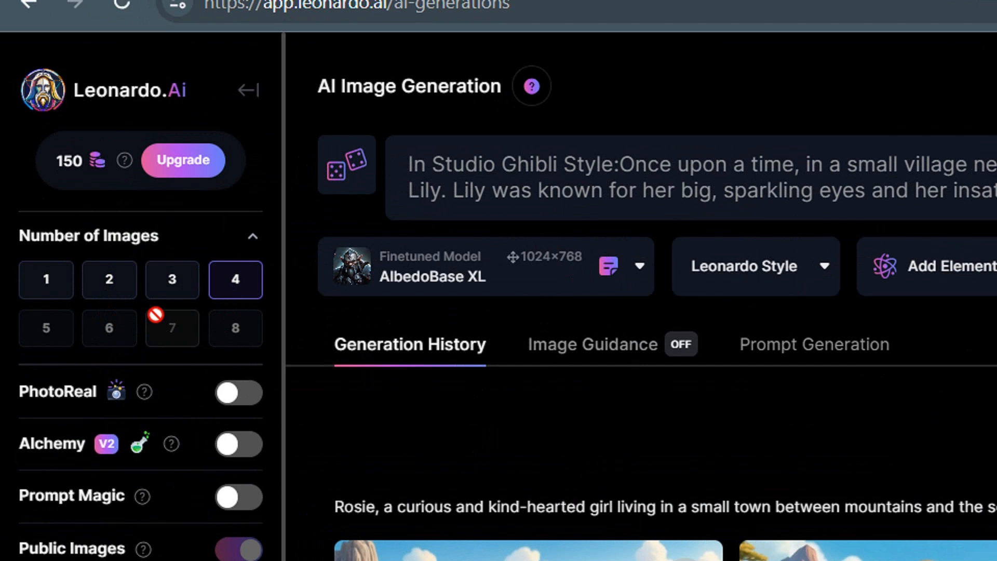
pyautogui.click(129, 291)
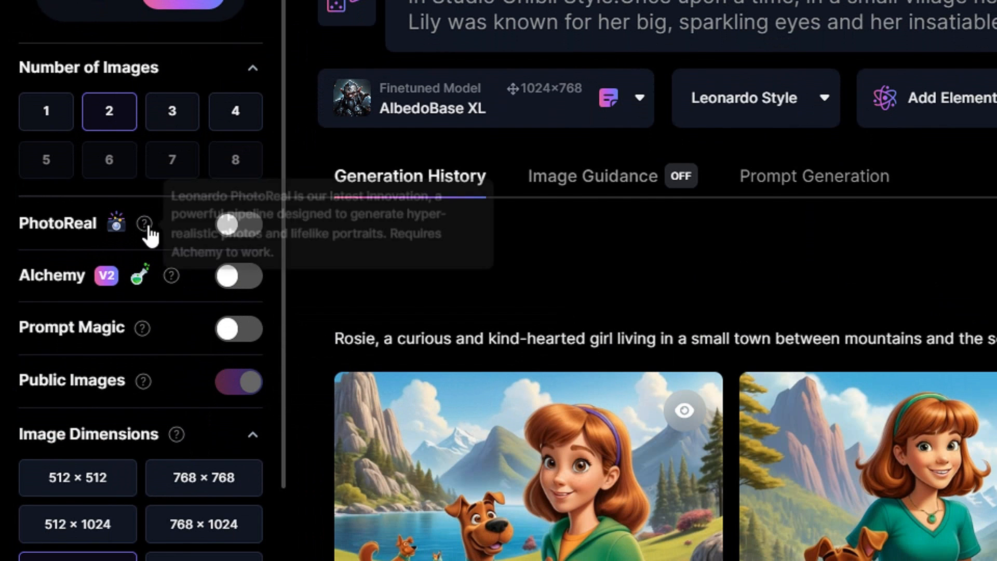
pyautogui.moveTo(171, 331)
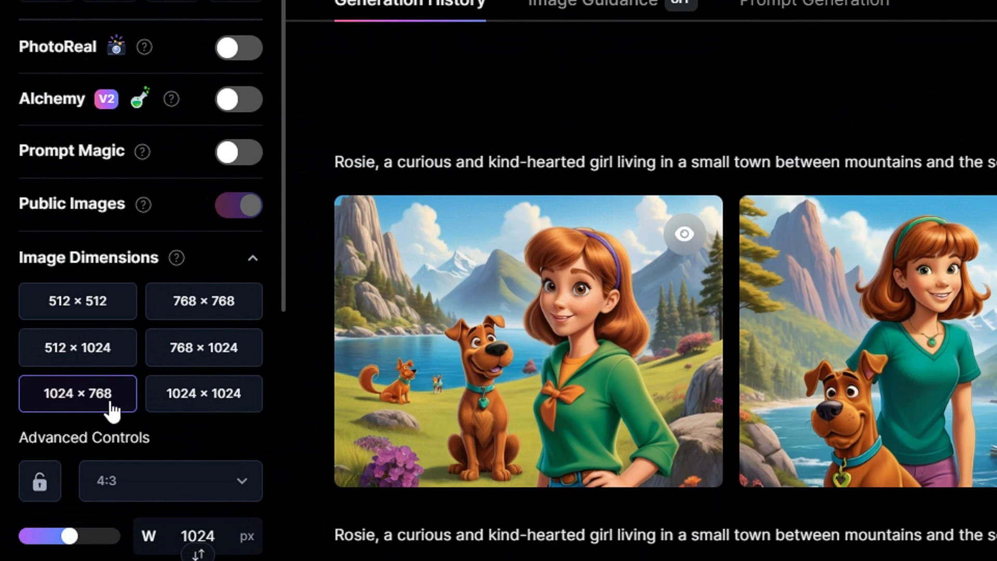
pyautogui.scroll(-3, 104, 413)
pyautogui.click(111, 366)
pyautogui.scroll(-5, 114, 363)
pyautogui.click(154, 101)
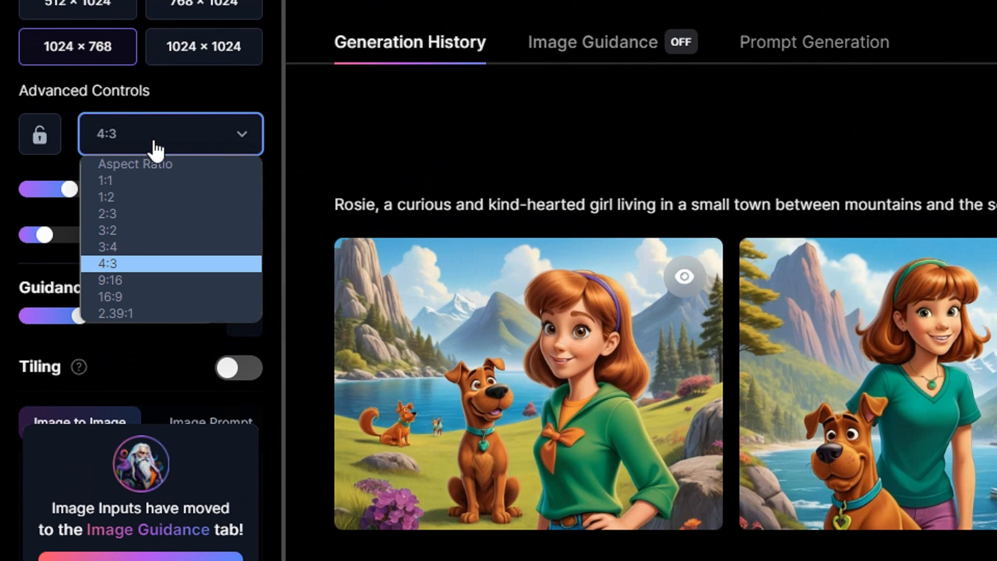
pyautogui.click(154, 296)
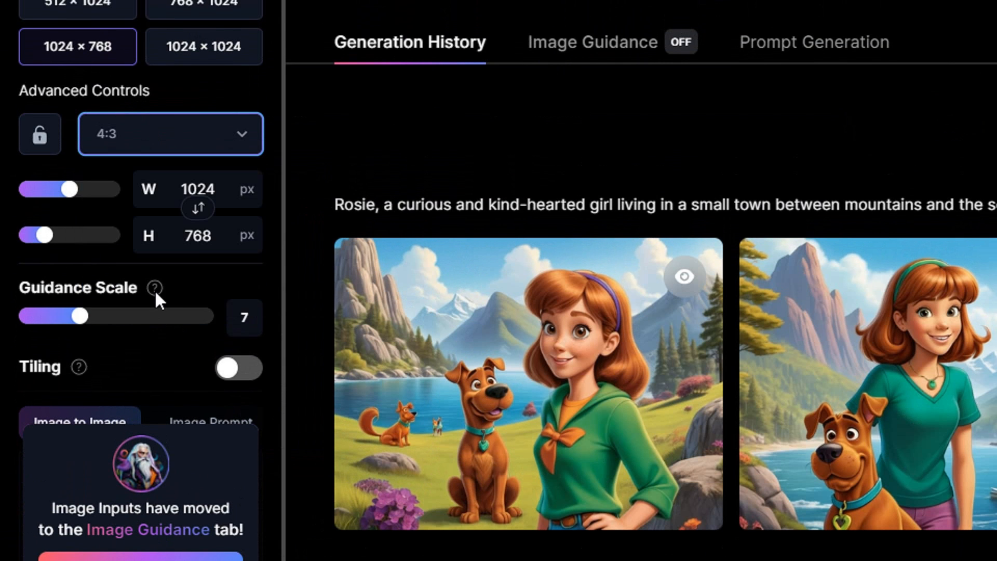
# Step: Generate the Studio Ghibli images, download the one of the girl in blue overalls, and look through the other paragraphs' images
pyautogui.scroll(5, 156, 296)
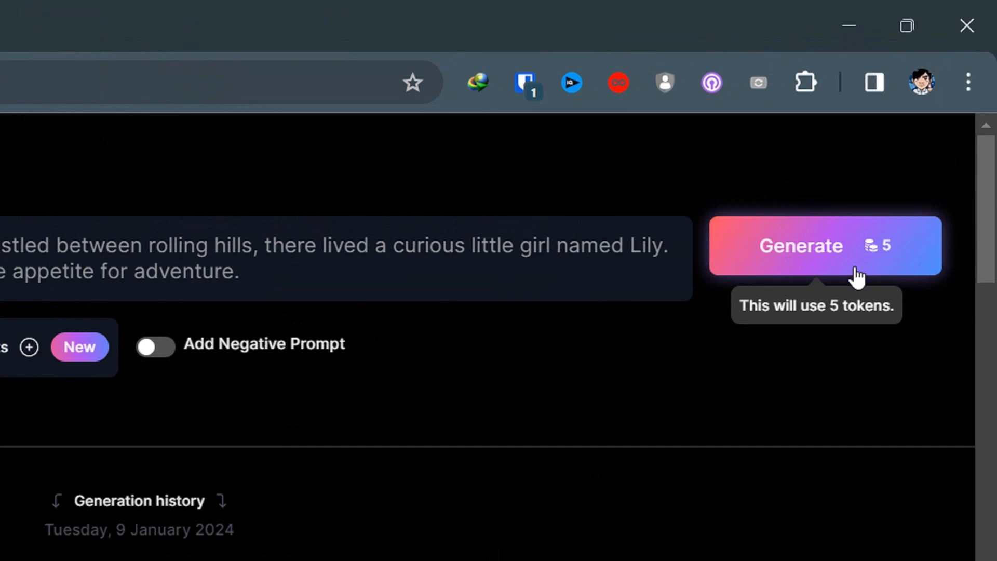
pyautogui.click(930, 130)
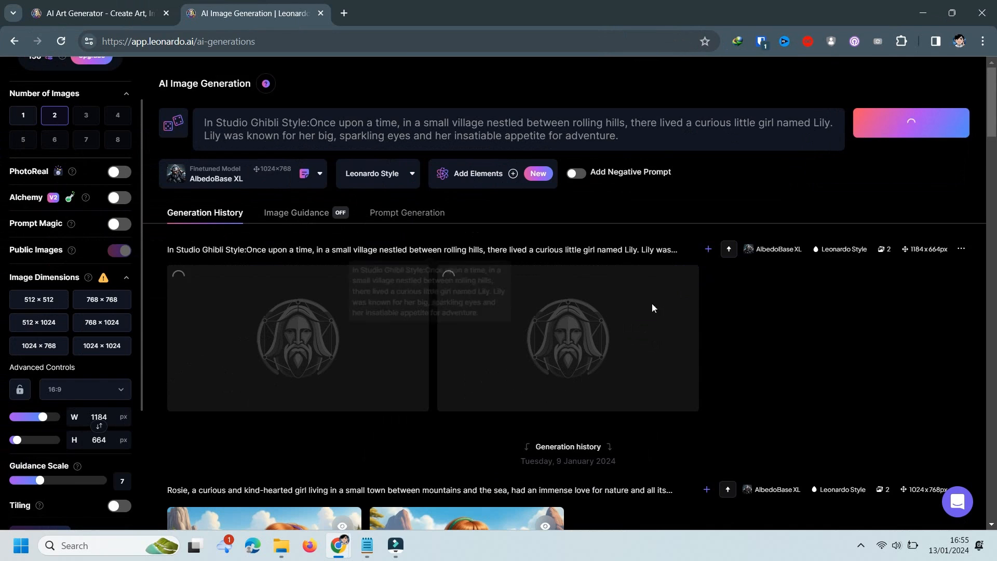
pyautogui.scroll(-1, 515, 313)
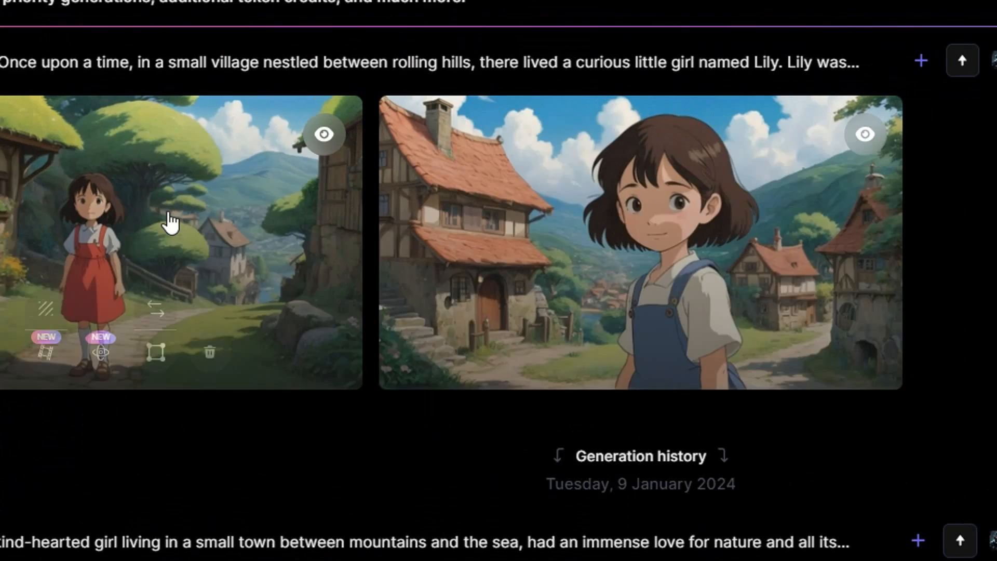
pyautogui.moveTo(568, 333)
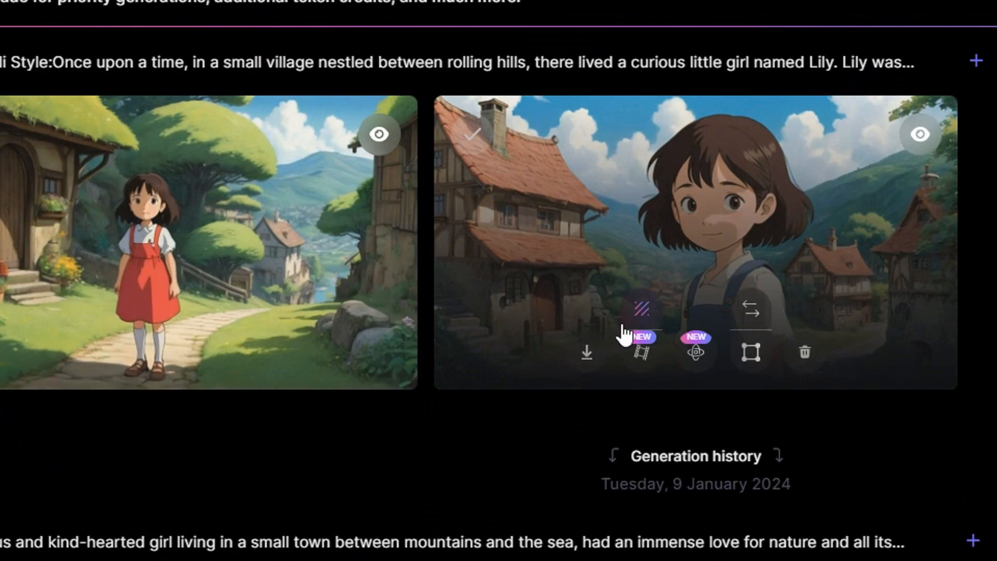
pyautogui.click(587, 354)
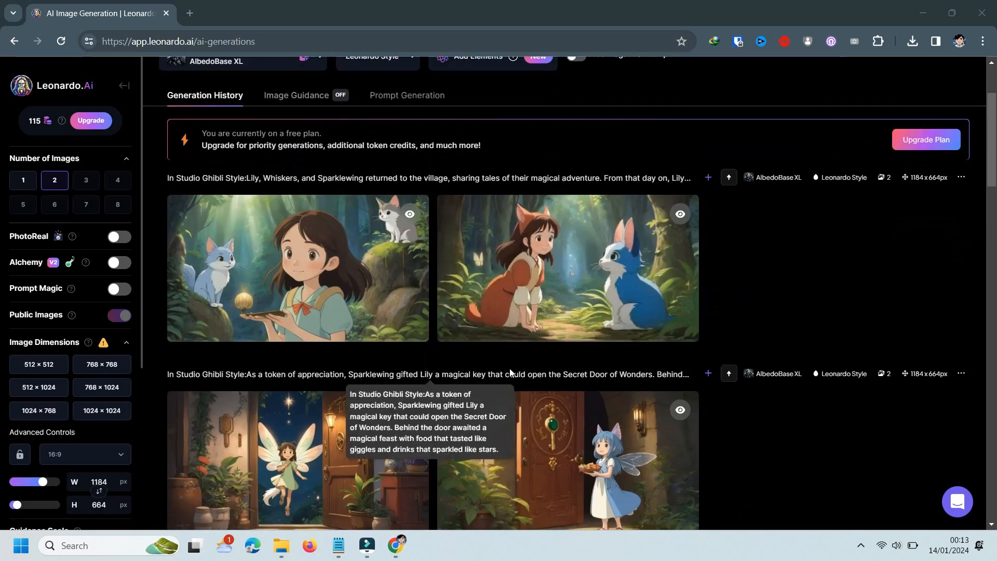
pyautogui.scroll(-15, 510, 373)
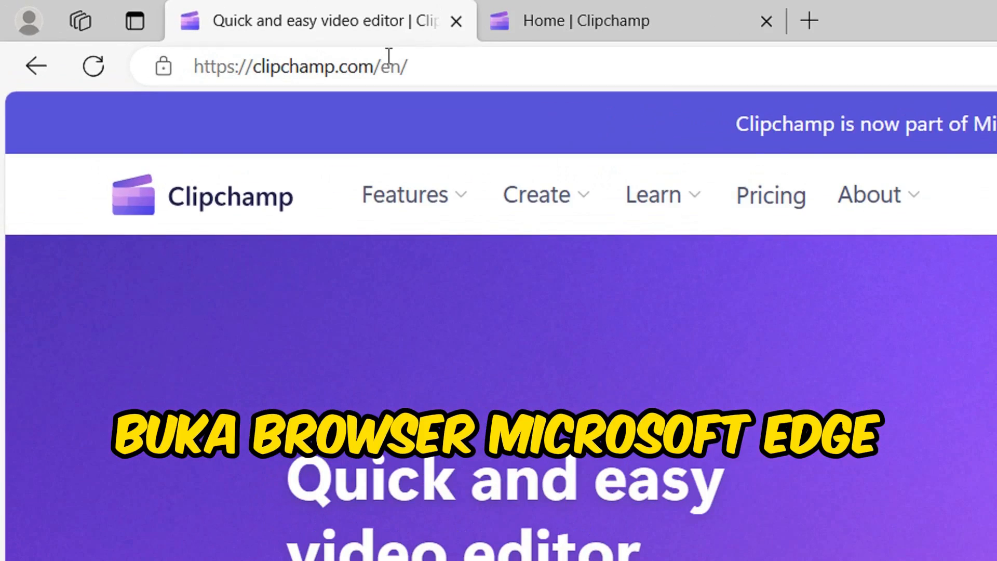
# Step: Switch to Clipchamp in Microsoft Edge, create a new video from scratch and open its Record & create options
pyautogui.click(401, 66)
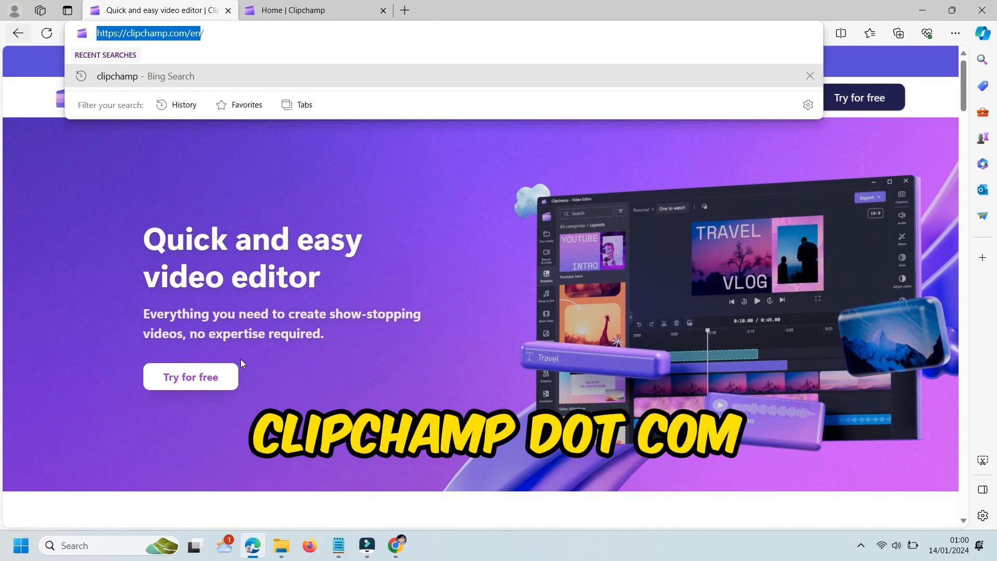
pyautogui.click(353, 264)
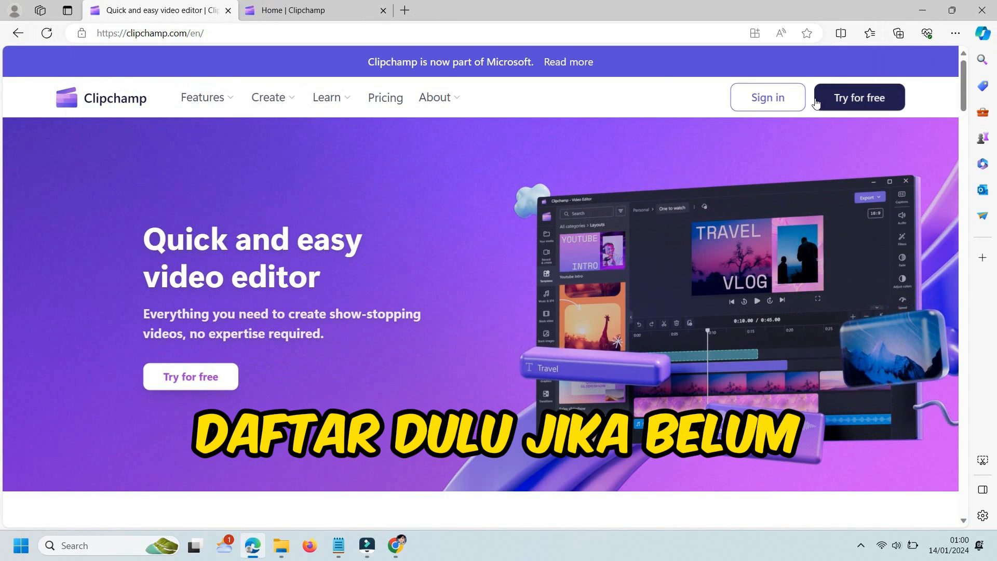
pyautogui.click(271, 7)
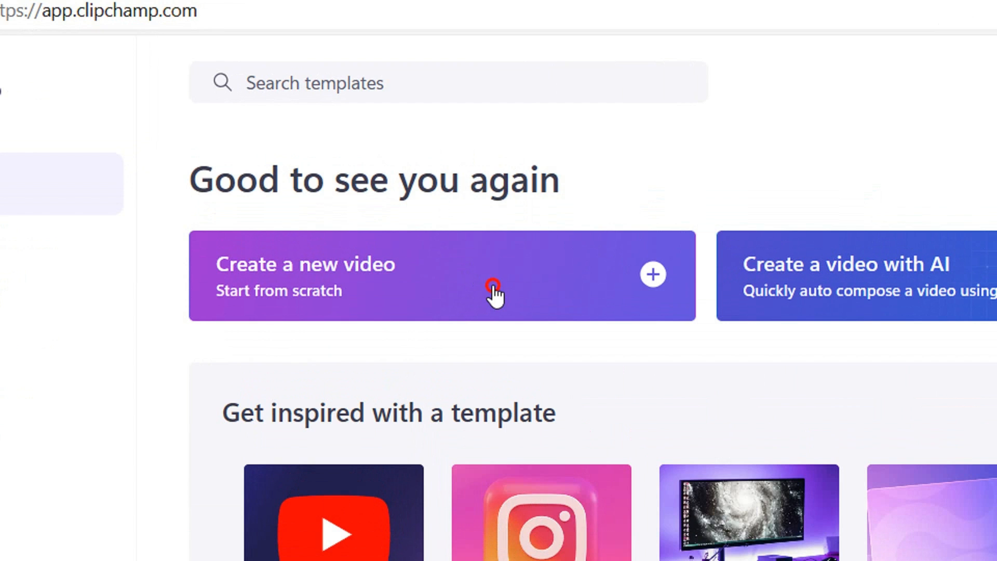
pyautogui.click(493, 287)
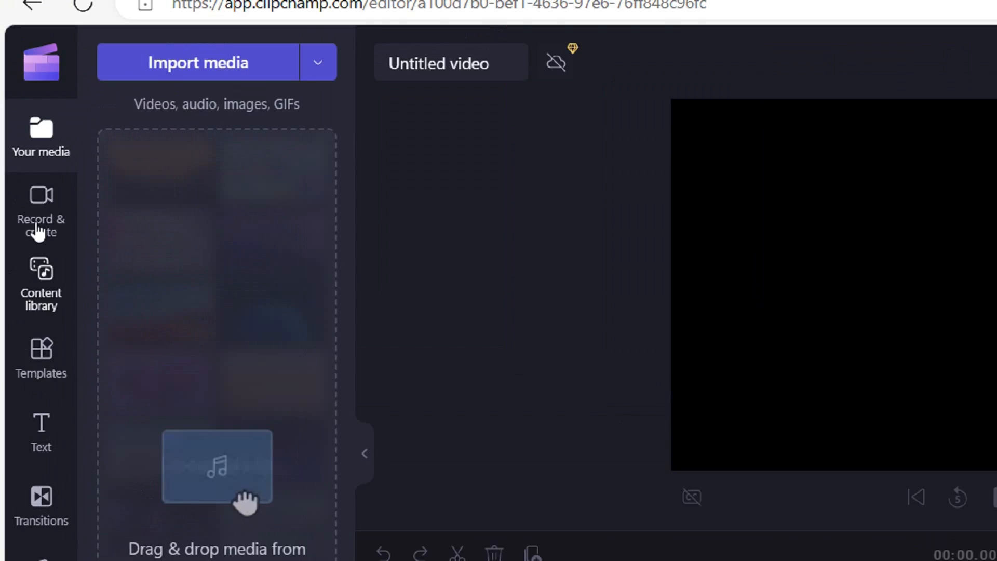
pyautogui.click(23, 155)
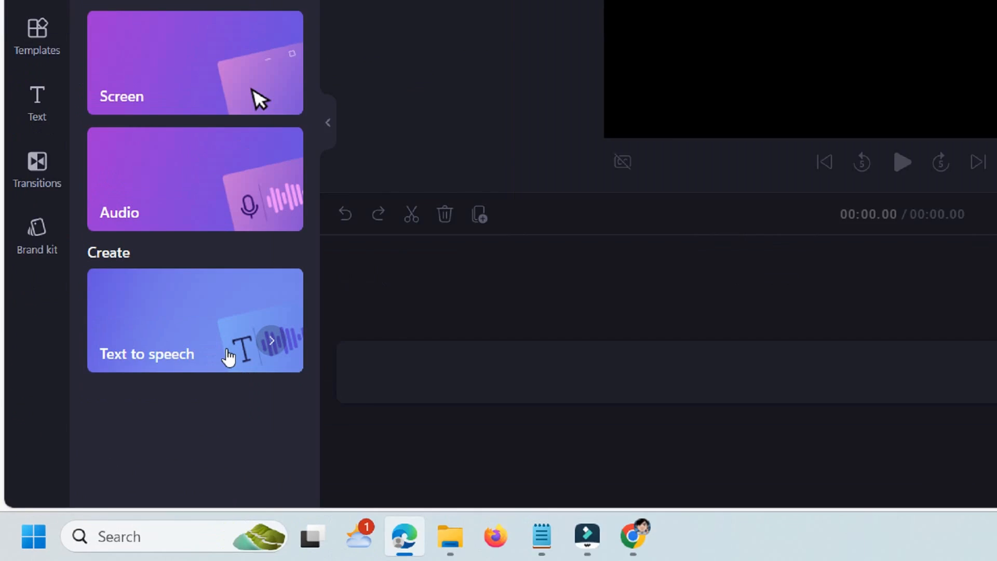
# Step: Add a text-to-speech clip to the timeline and set its language to English (United States)
pyautogui.click(146, 417)
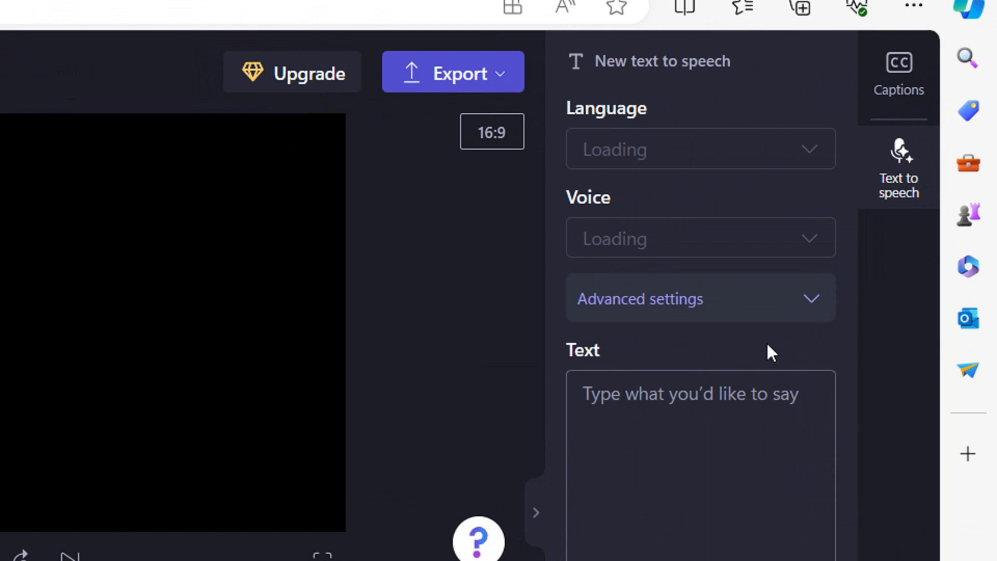
pyautogui.click(766, 163)
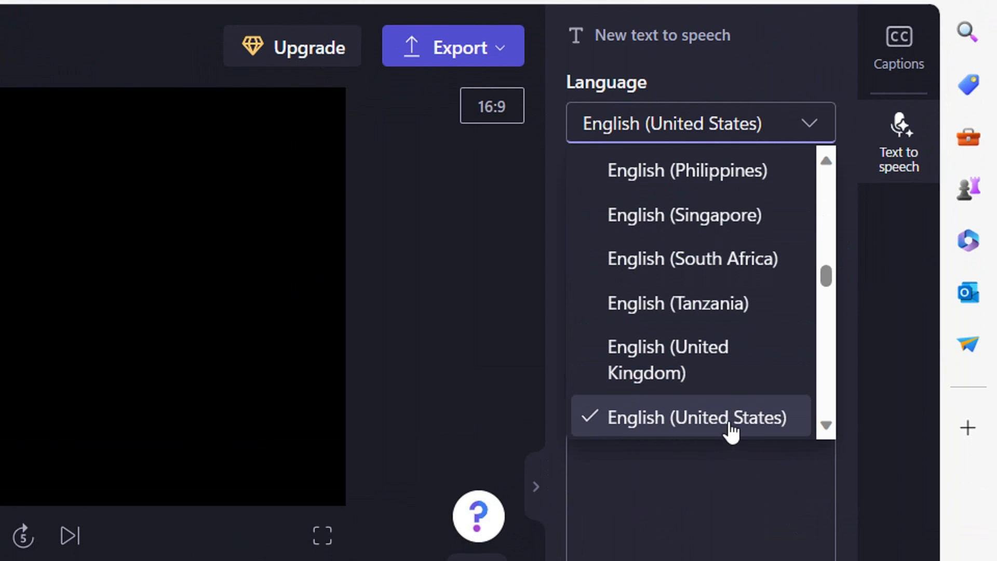
pyautogui.click(730, 429)
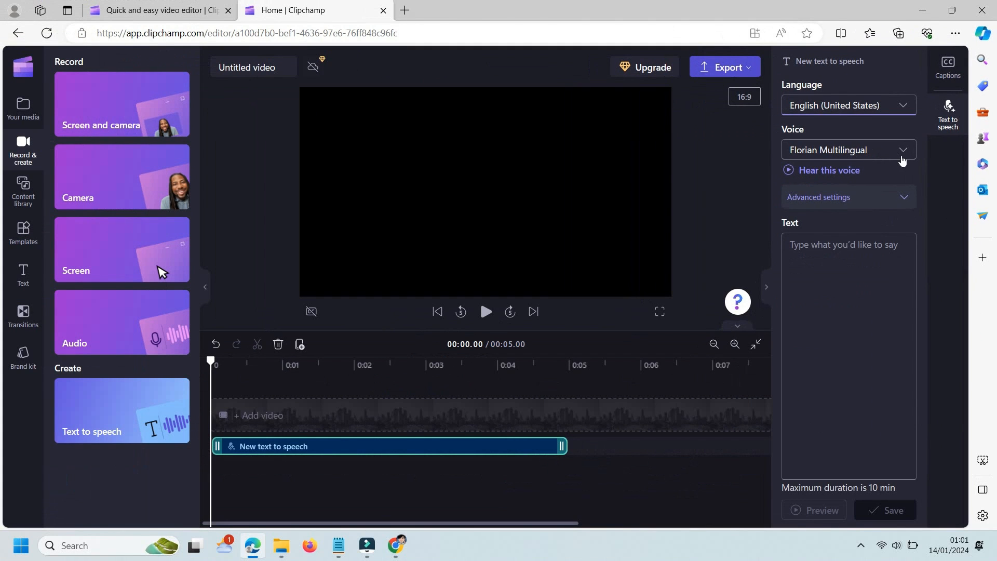
# Step: Try the Andrew voice for the text-to-speech clip
pyautogui.click(903, 156)
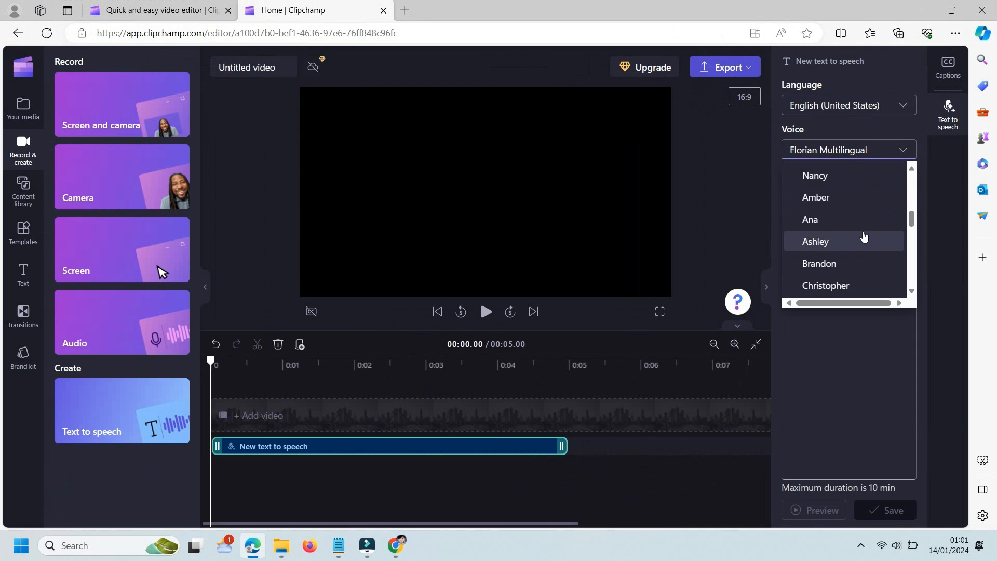
pyautogui.scroll(1, 856, 233)
pyautogui.click(852, 241)
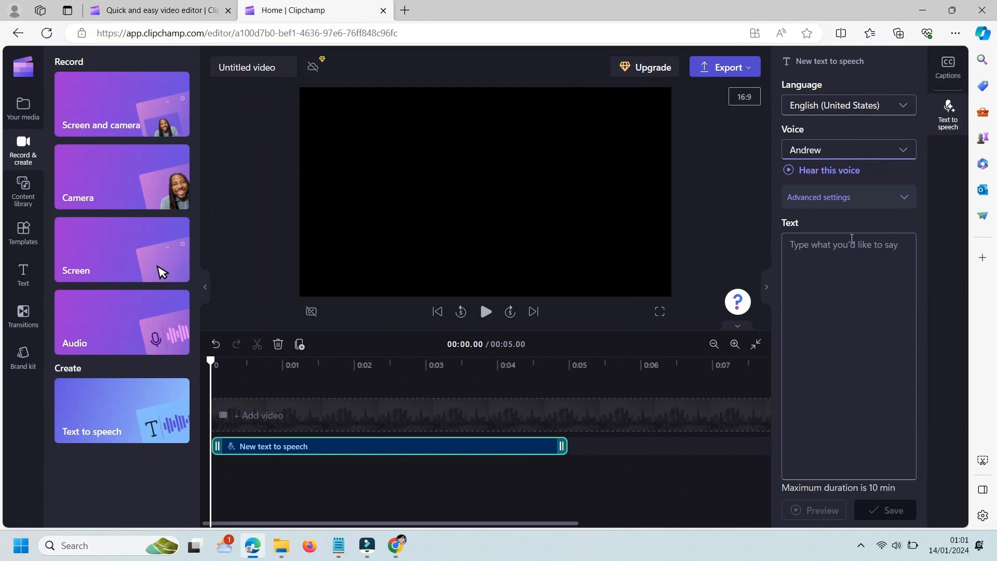
# Step: Set the text-to-speech voice to Jenny and its emotion to Whispering in the advanced settings
pyautogui.click(873, 203)
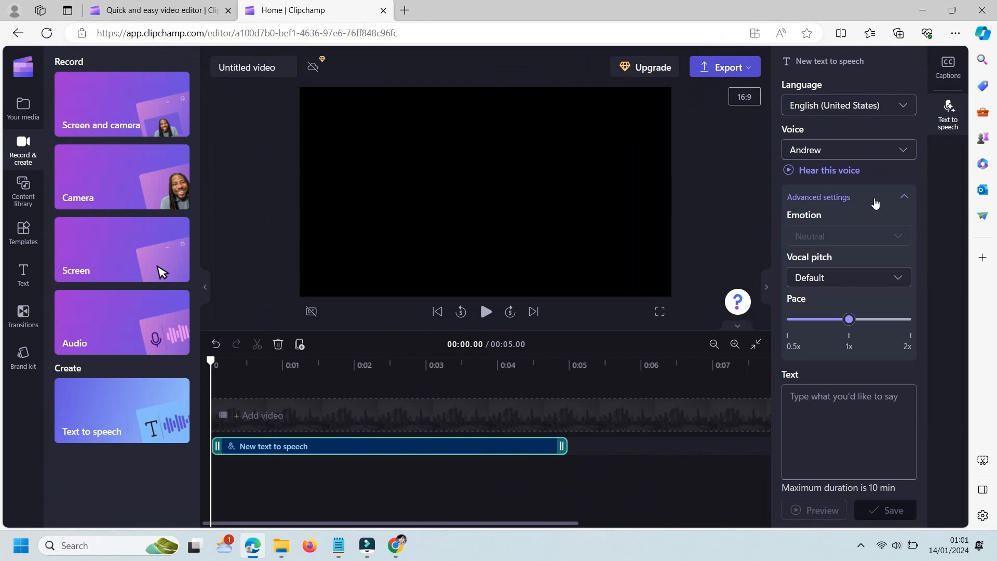
pyautogui.click(854, 153)
pyautogui.scroll(-1, 841, 247)
pyautogui.click(836, 241)
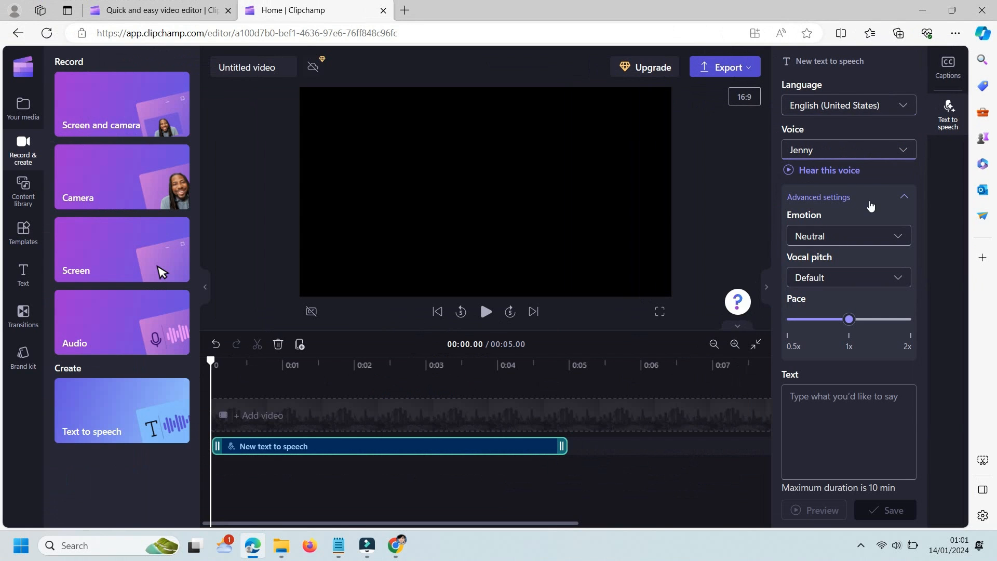
pyautogui.click(851, 199)
pyautogui.click(852, 199)
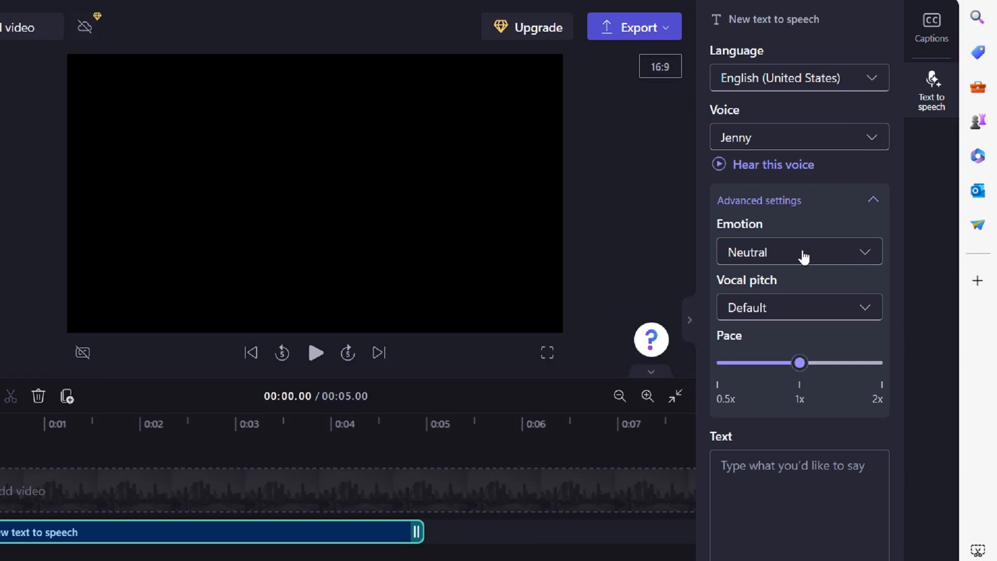
pyautogui.click(855, 239)
pyautogui.scroll(-2, 708, 337)
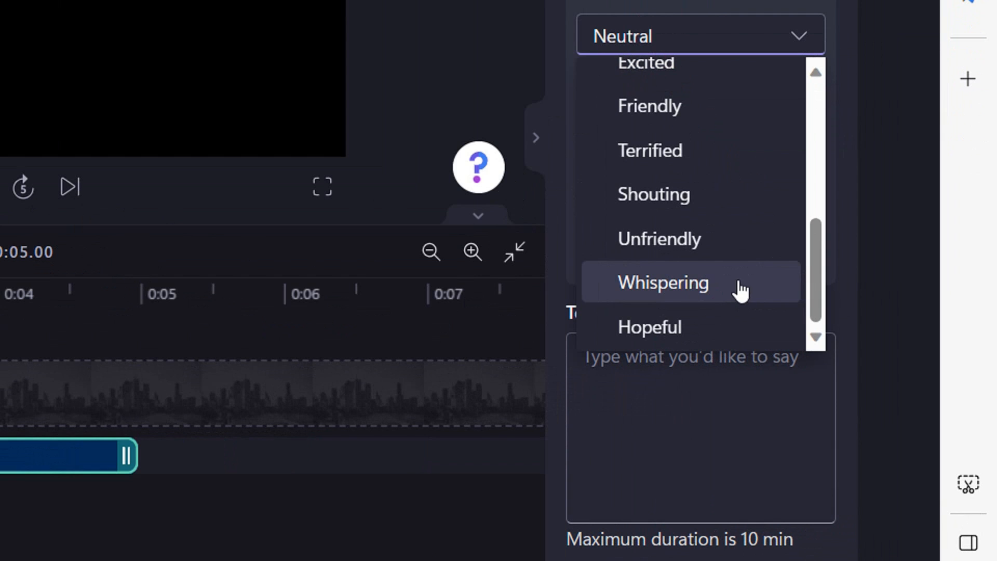
pyautogui.click(740, 289)
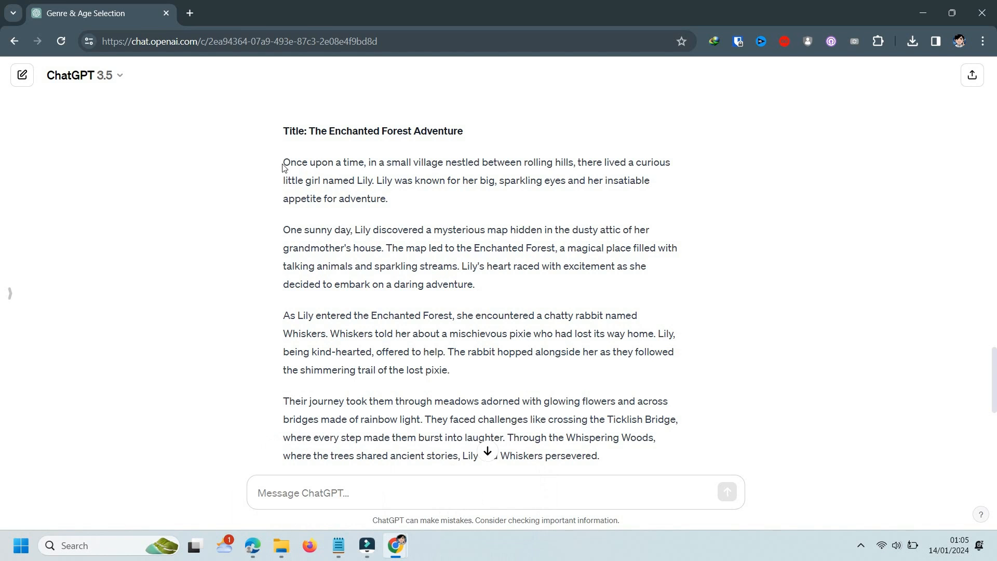
# Step: Copy the story's opening paragraph from ChatGPT into the text of Clipchamp's text-to-speech clip
pyautogui.moveTo(283, 167); pyautogui.dragTo(421, 205)
pyautogui.rightClick(392, 200)
pyautogui.click(408, 204)
pyautogui.hotkey('alt', 'Tab')
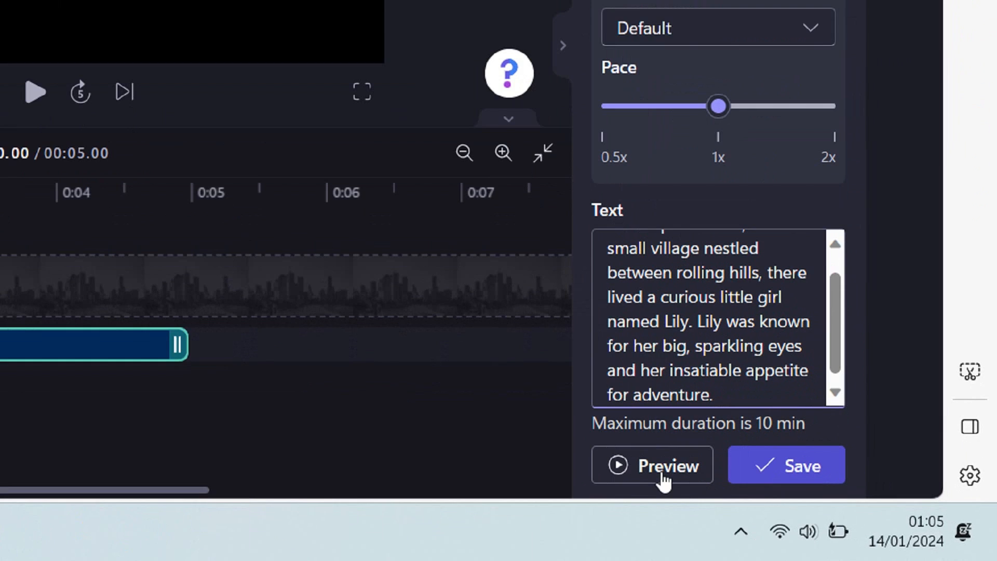
# Step: Preview the opening paragraph's narration and save it with the Jenny voice
pyautogui.click(819, 517)
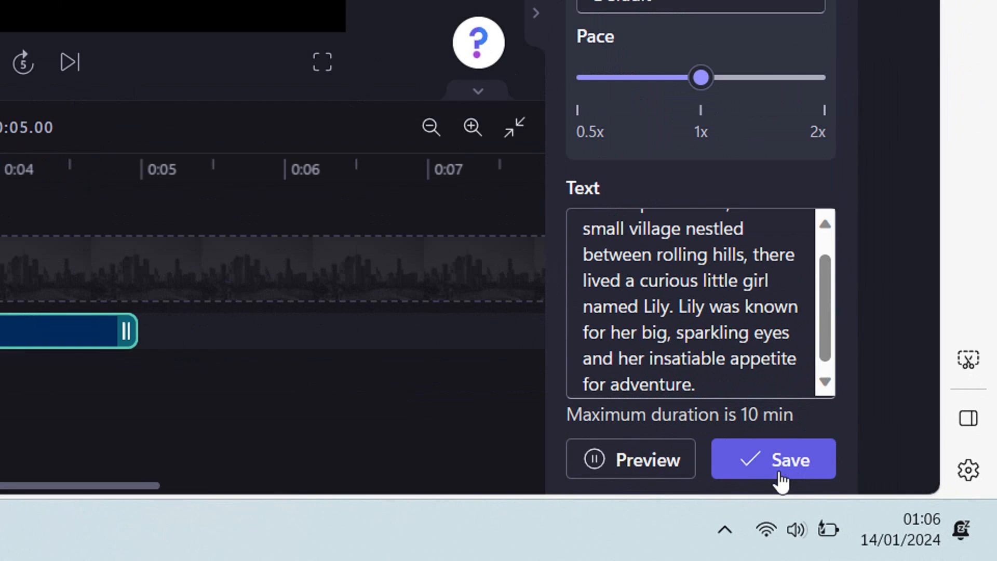
pyautogui.click(888, 512)
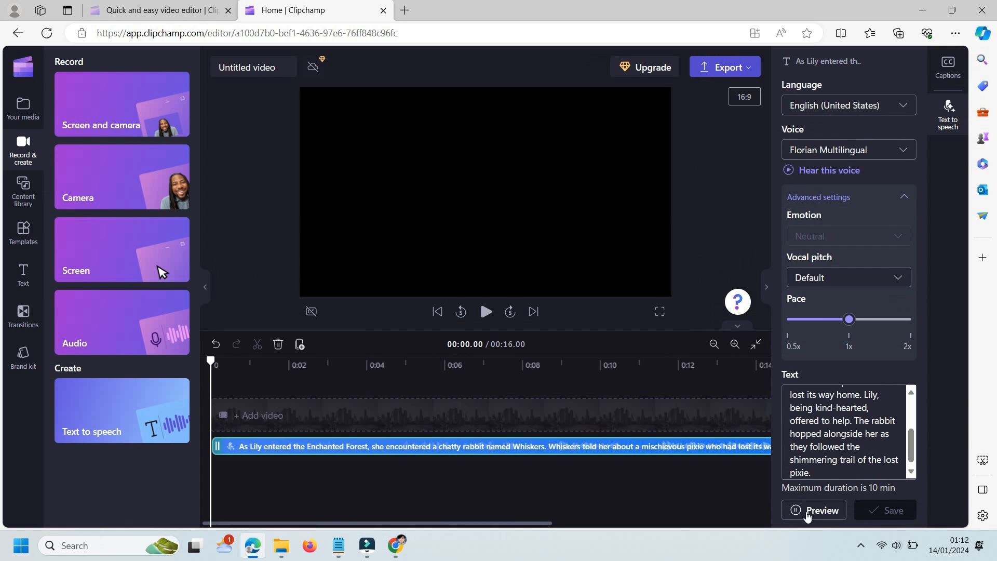
pyautogui.click(856, 146)
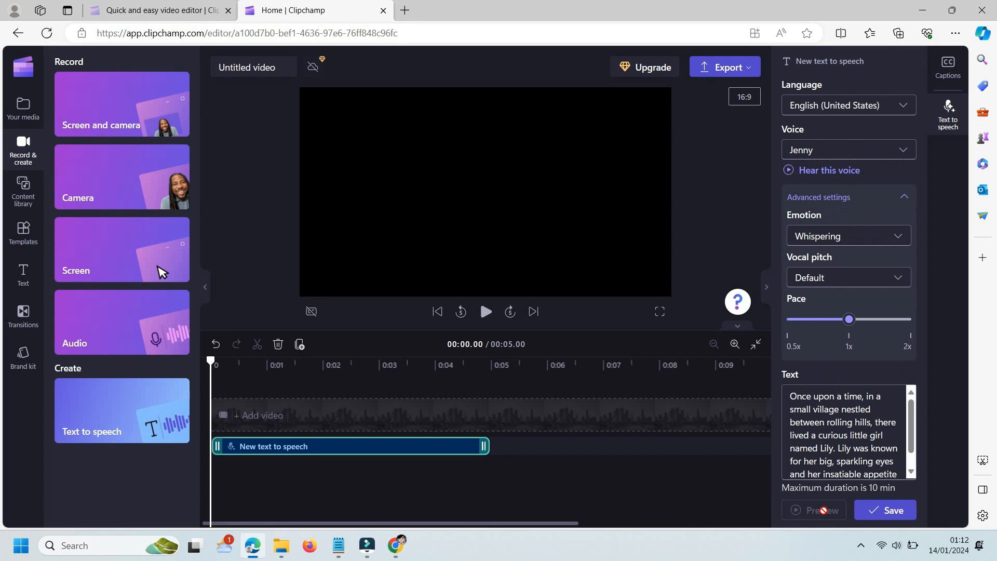
pyautogui.click(885, 509)
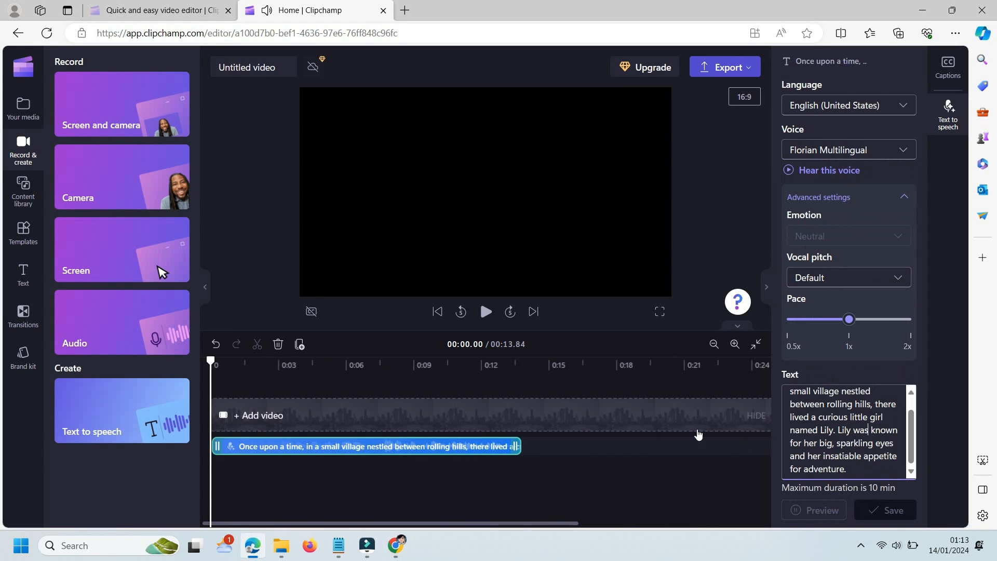
# Step: Return to Clipchamp from the Filmora window and export the narration video in 720p quality
pyautogui.hotkey('alt', 'Tab')
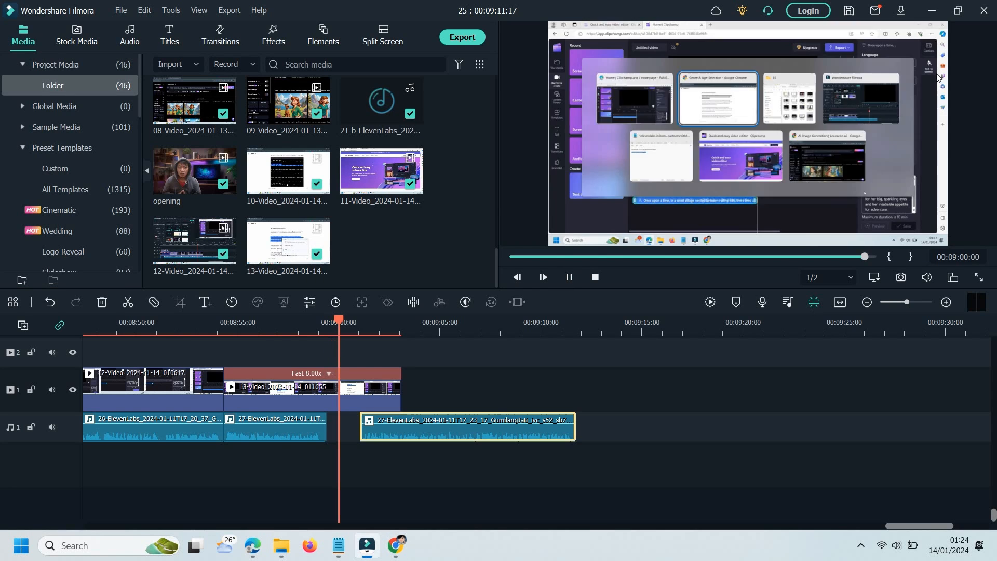
pyautogui.click(932, 10)
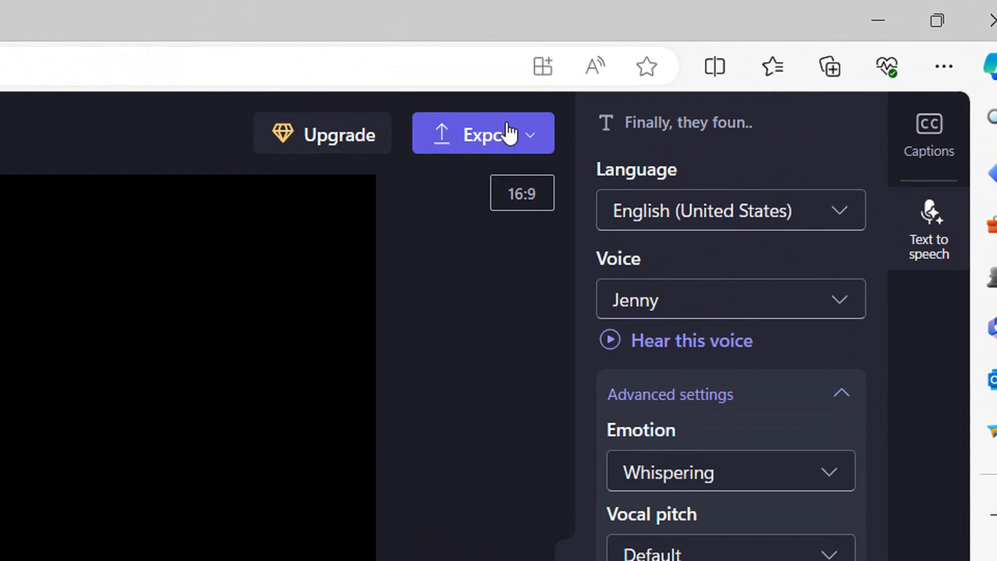
pyautogui.click(742, 67)
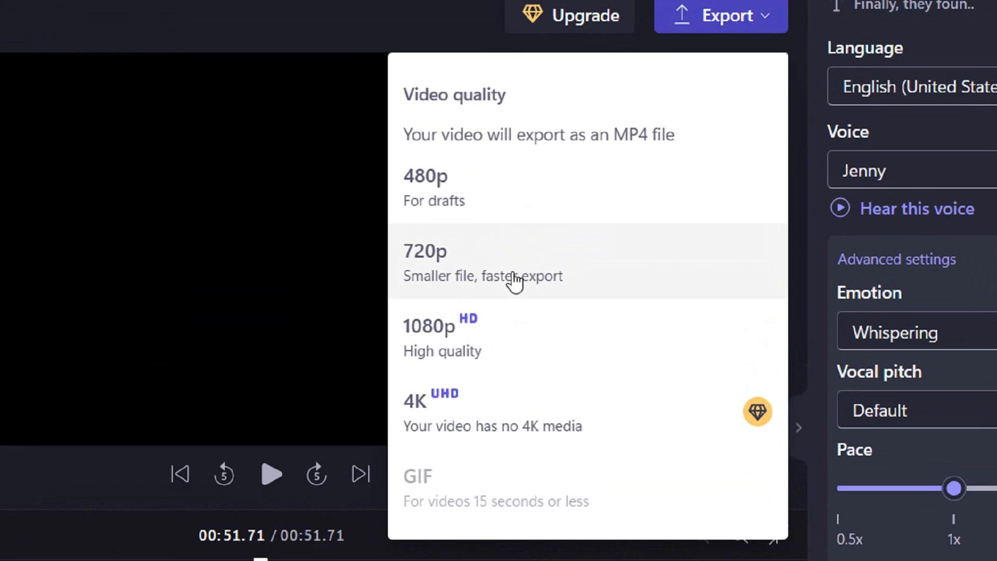
pyautogui.click(516, 285)
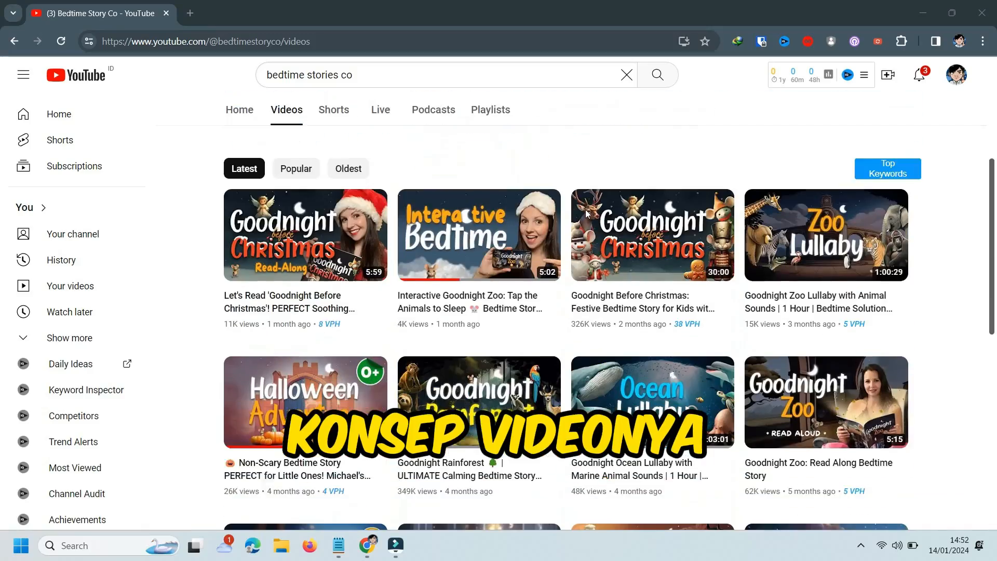
# Step: Look over the video list of the Bedtime Story Co channel on YouTube for example video concepts
pyautogui.scroll(-5, 586, 213)
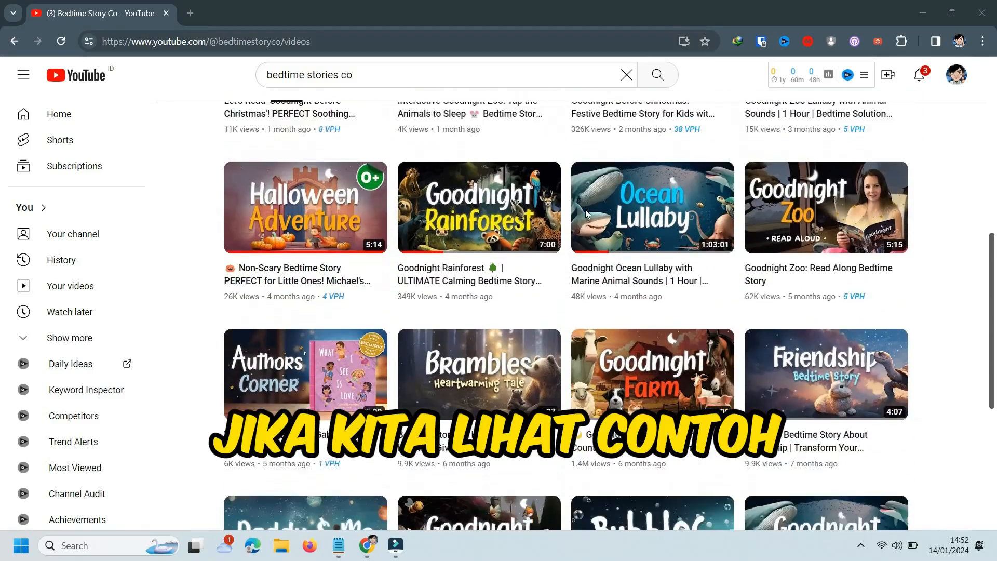
pyautogui.scroll(-4, 585, 213)
pyautogui.scroll(4, 586, 213)
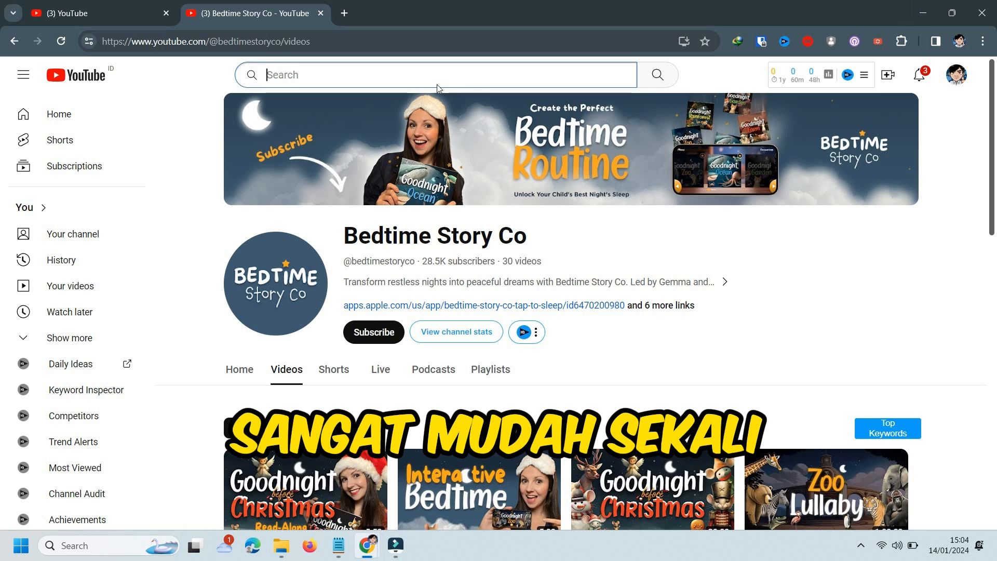
# Step: Search YouTube for "birds green screen" and look through the resulting videos
pyautogui.write('birds green screen')
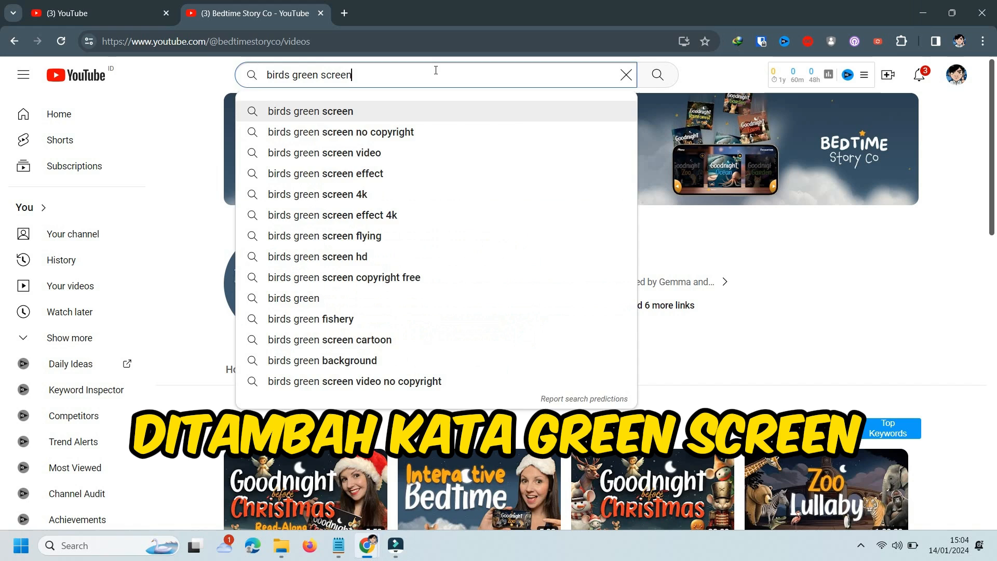
pyautogui.press('Return')
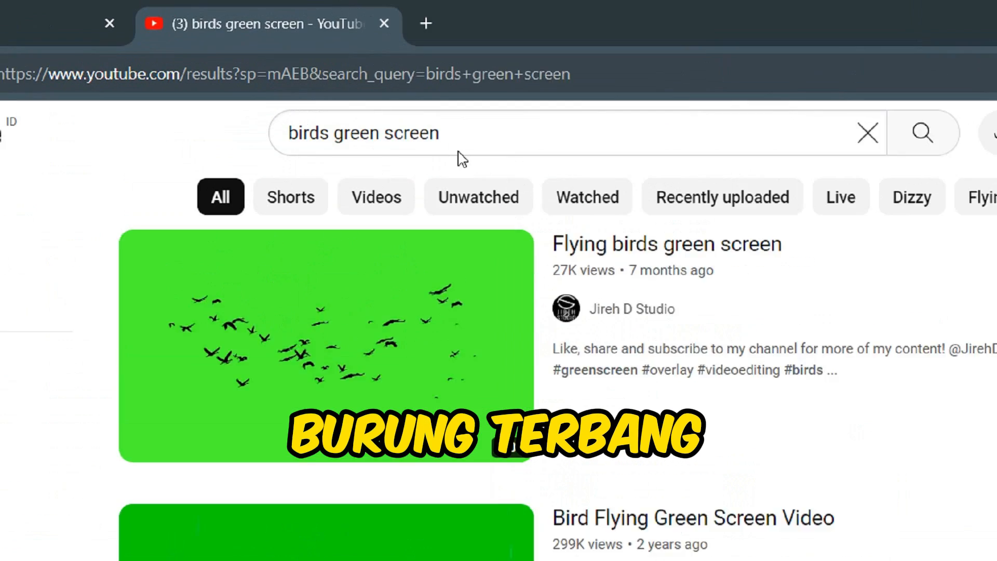
pyautogui.moveTo(364, 78); pyautogui.dragTo(180, 75)
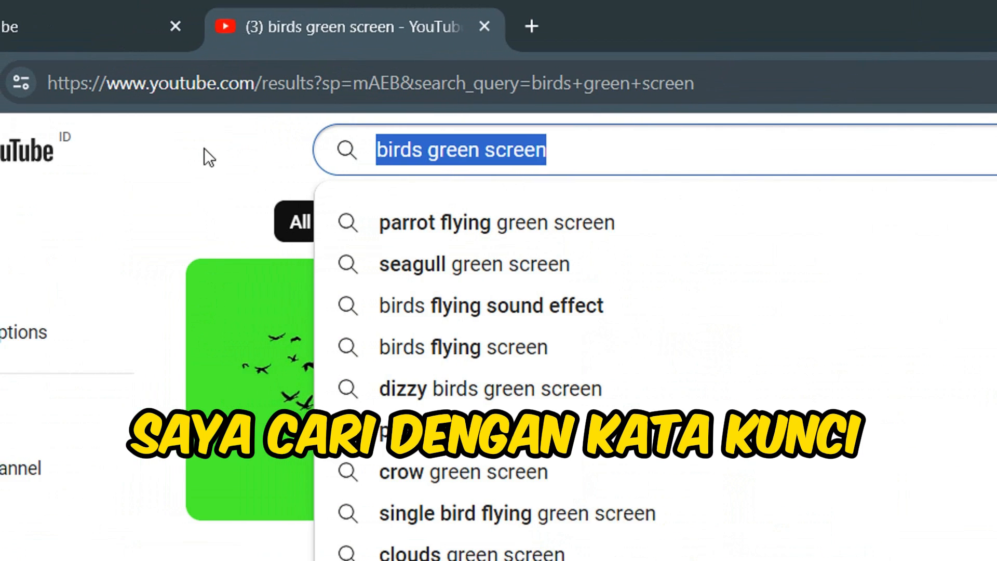
pyautogui.click(178, 147)
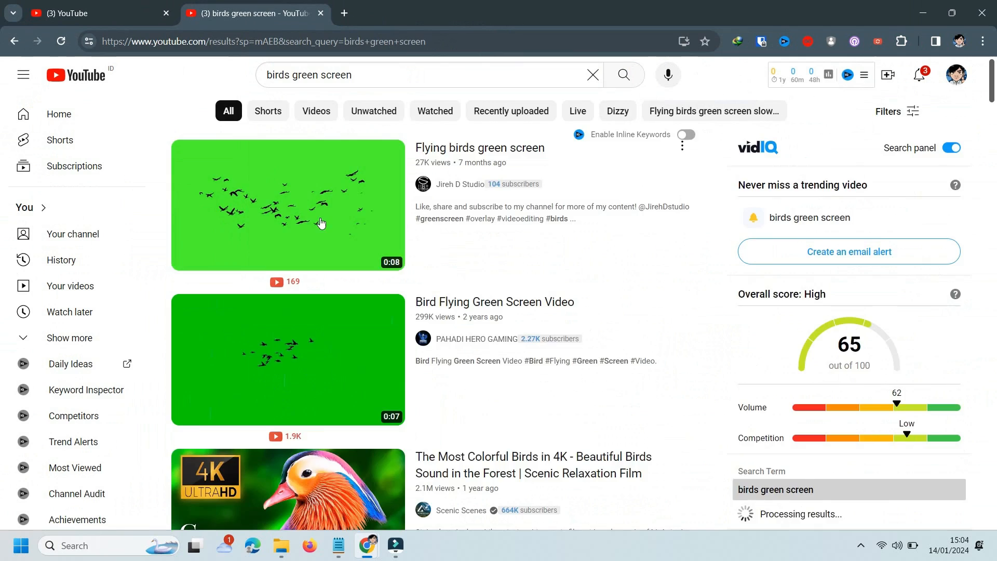
pyautogui.scroll(-8, 324, 226)
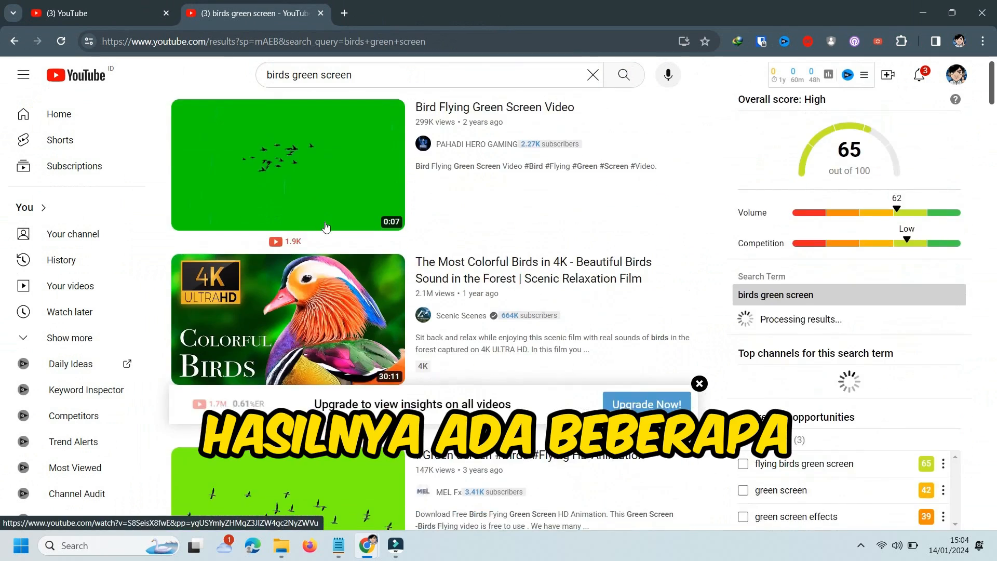
pyautogui.scroll(8, 326, 227)
# Step: Download the "Flying birds green screen" video as MP4 720 by adding "ss" before "youtube" in its address
pyautogui.click(366, 190)
pyautogui.click(159, 44)
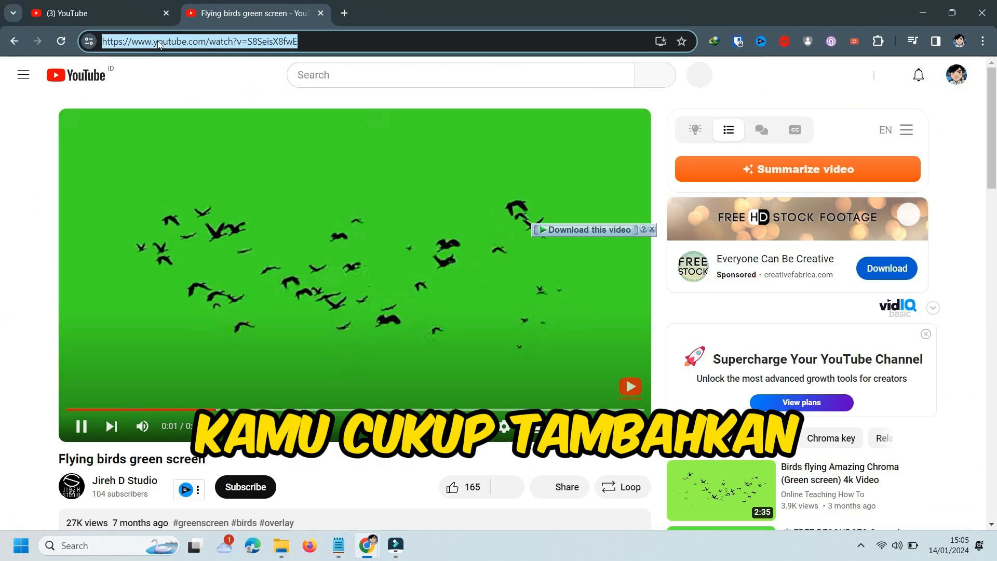
pyautogui.click(168, 41)
pyautogui.write('ss')
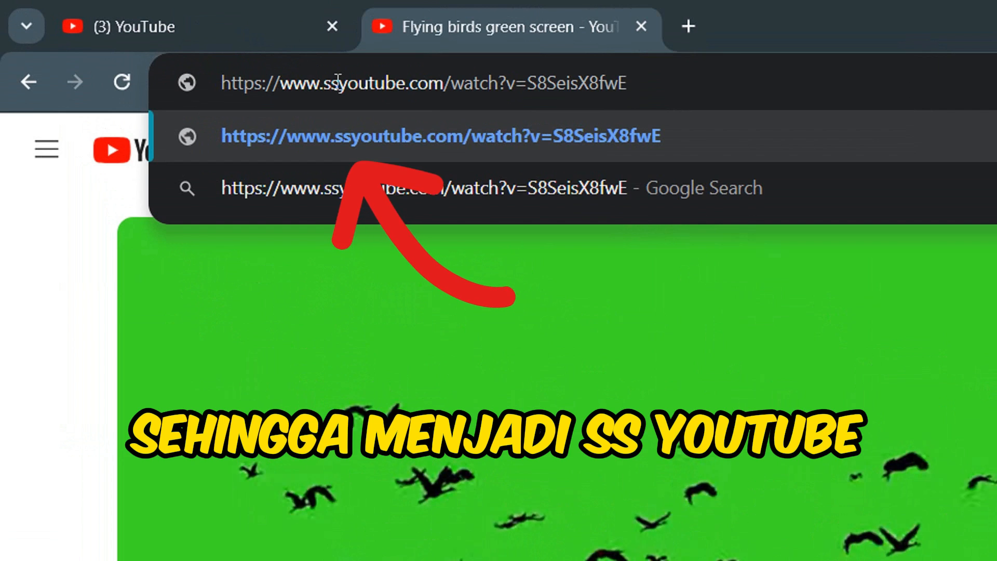
pyautogui.press('Return')
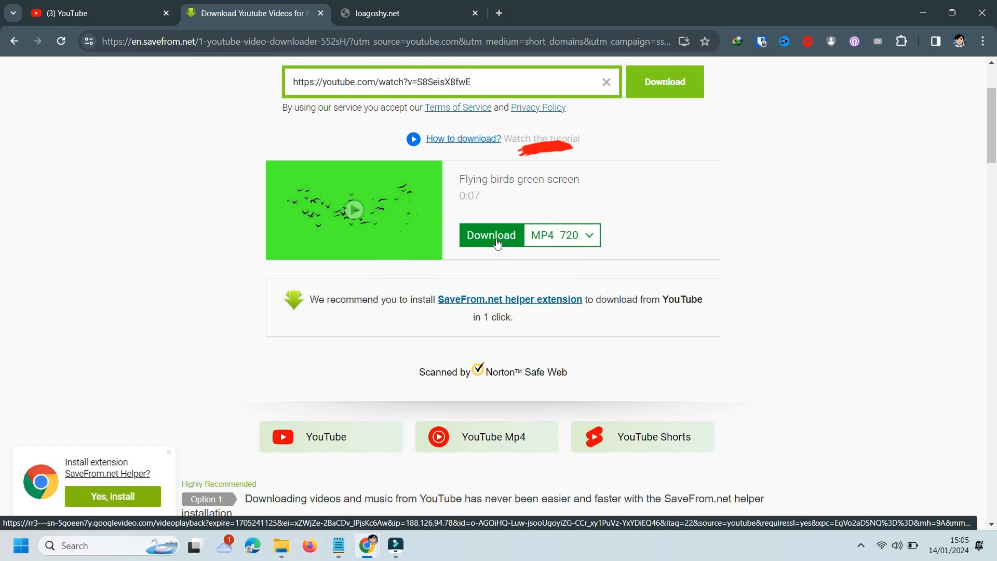
pyautogui.click(497, 243)
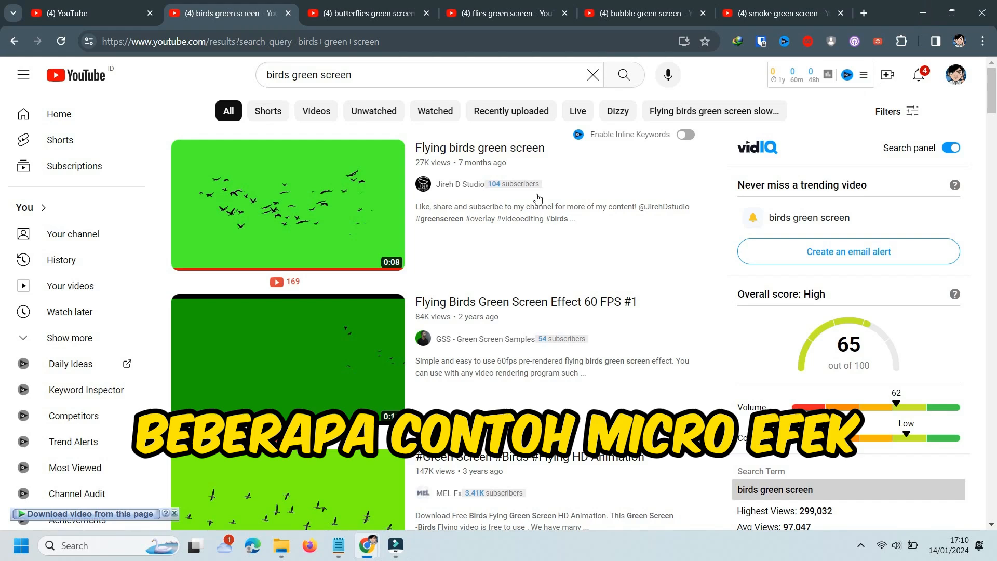
# Step: Look over the YouTube search results for birds, butterflies, flies, bubble and smoke green screen effects
pyautogui.moveTo(300, 158)
pyautogui.scroll(-5, 356, 194)
pyautogui.scroll(5, 357, 192)
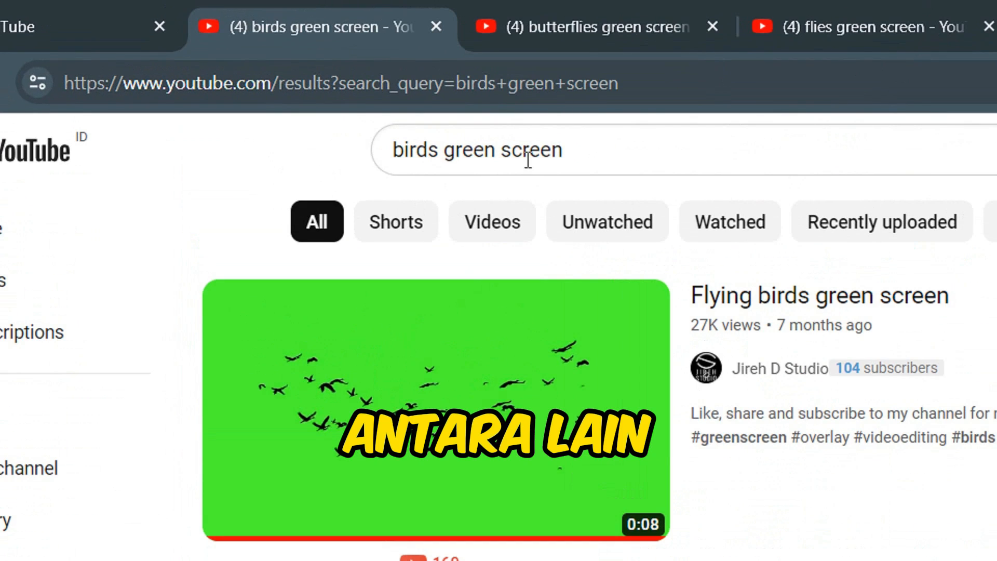
pyautogui.click(619, 20)
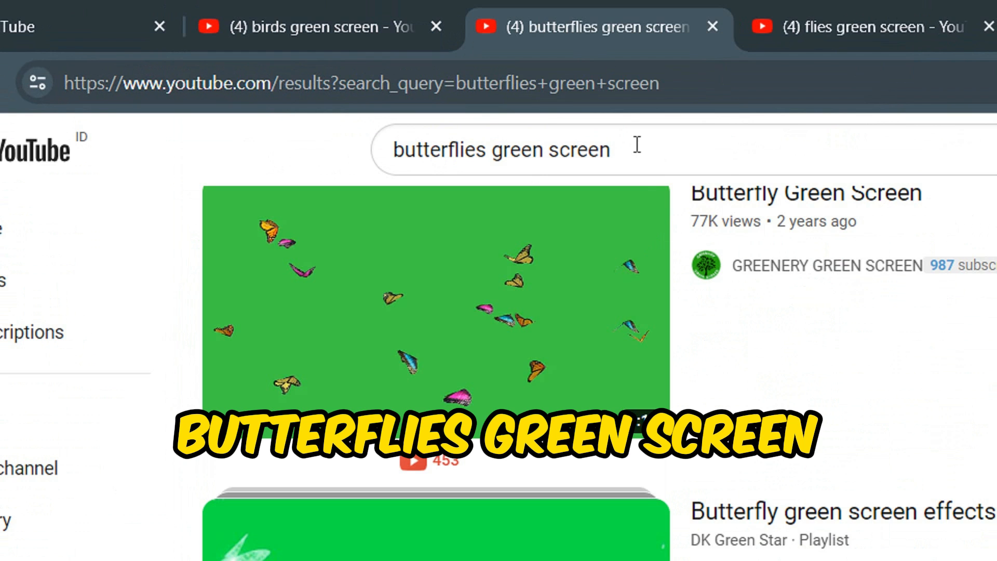
pyautogui.click(878, 20)
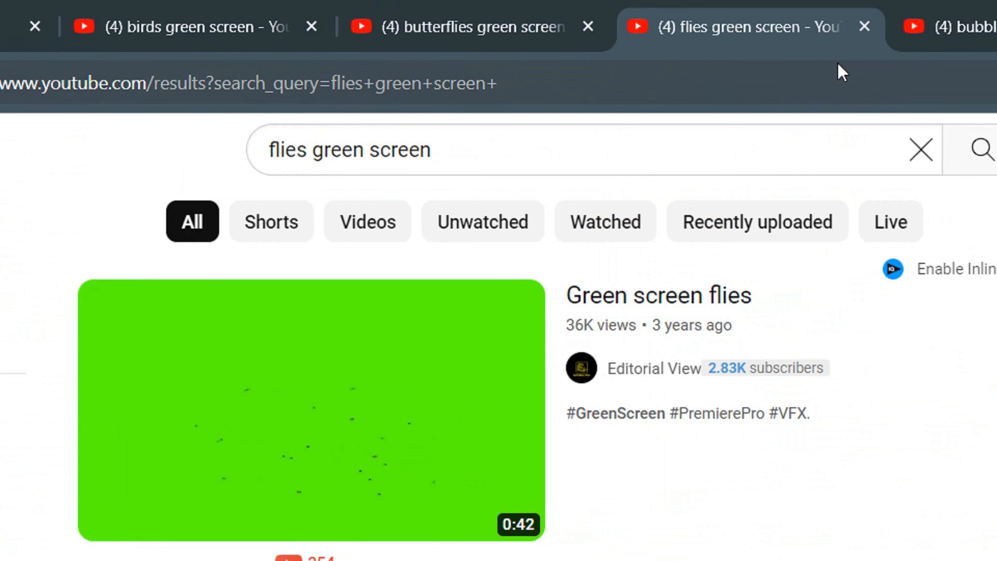
pyautogui.click(858, 27)
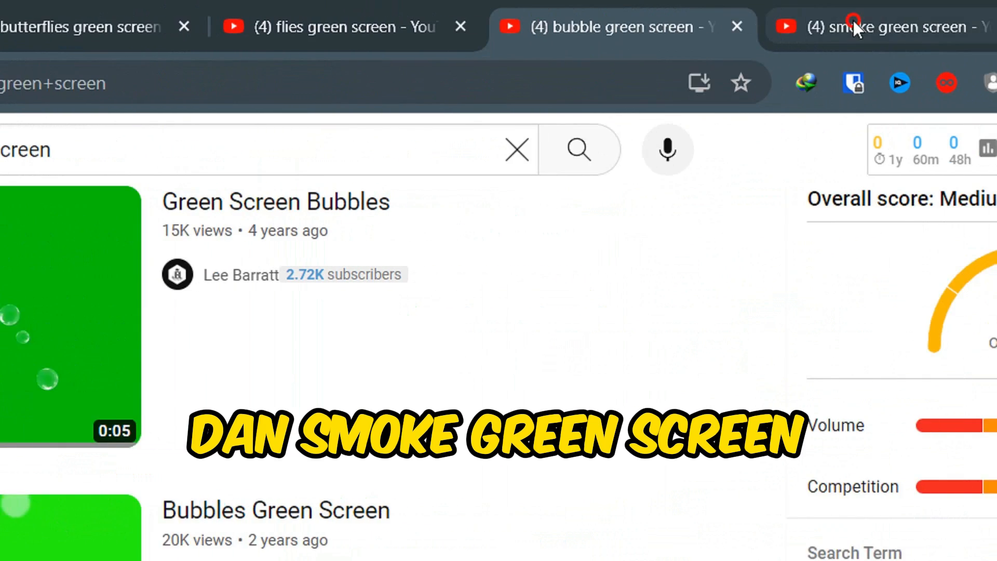
pyautogui.click(853, 25)
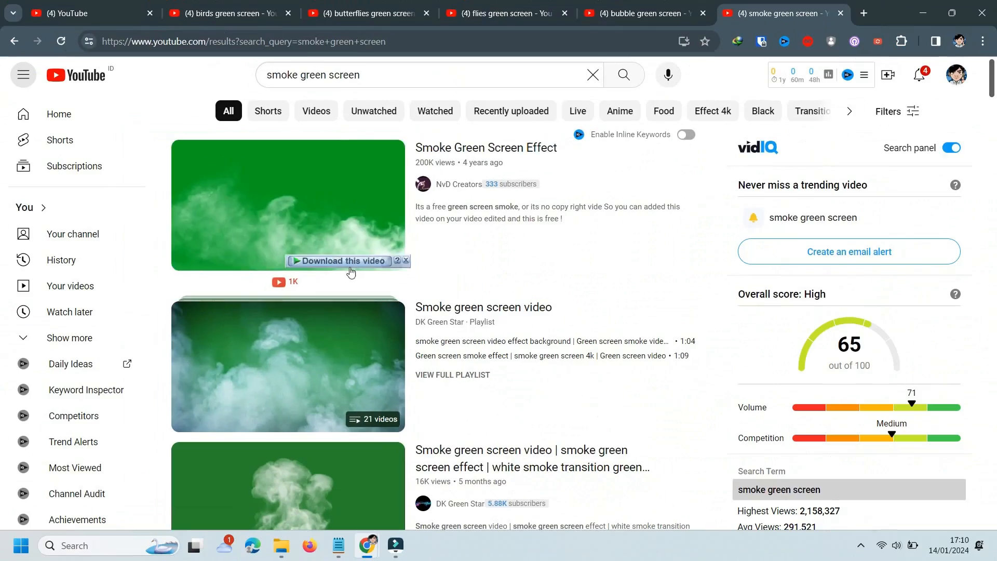
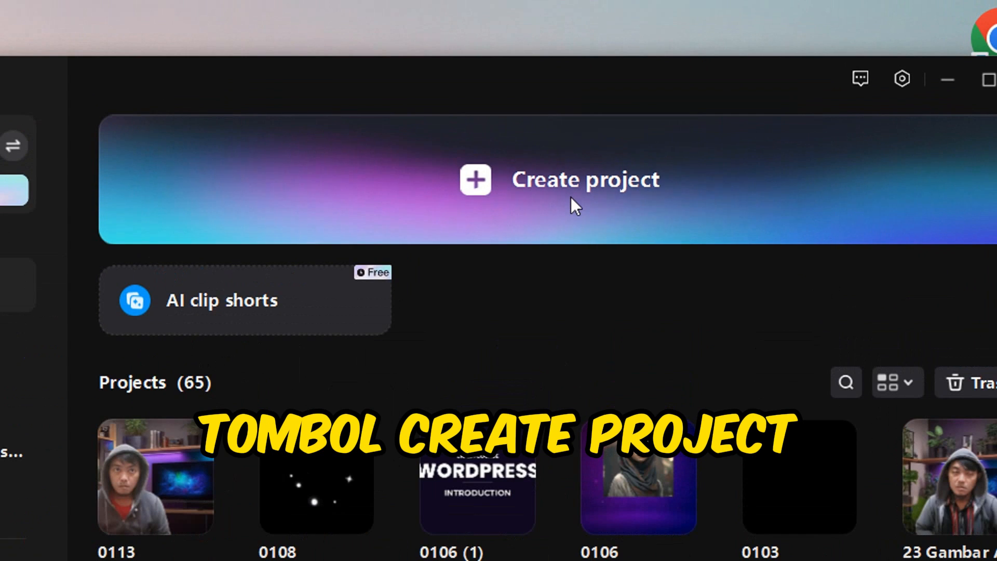
# Step: Create a new project in CapCut and import all the files from "New folder" on Local Disk (D:) into its media library
pyautogui.click(648, 100)
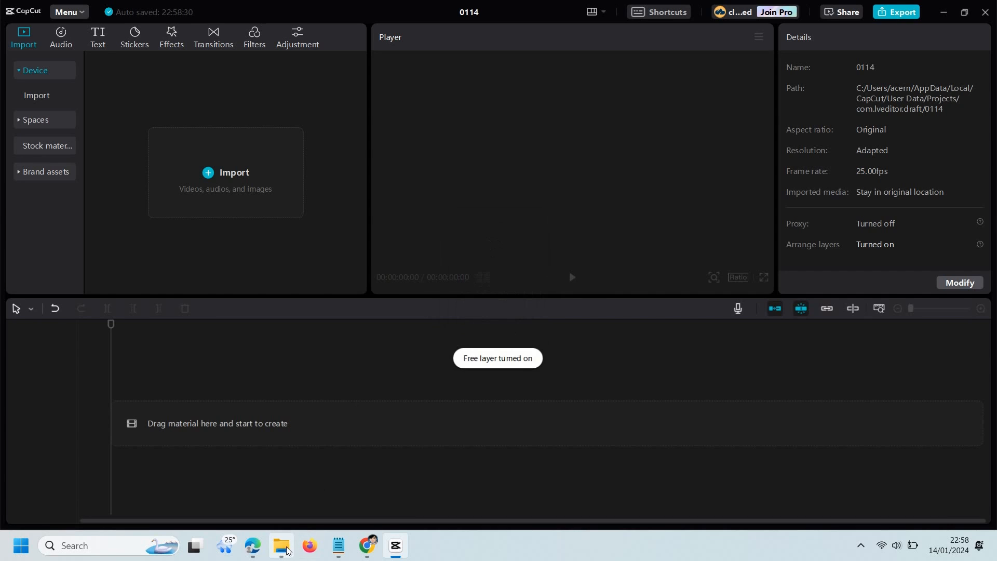
pyautogui.click(281, 545)
pyautogui.moveTo(723, 184); pyautogui.dragTo(601, 71)
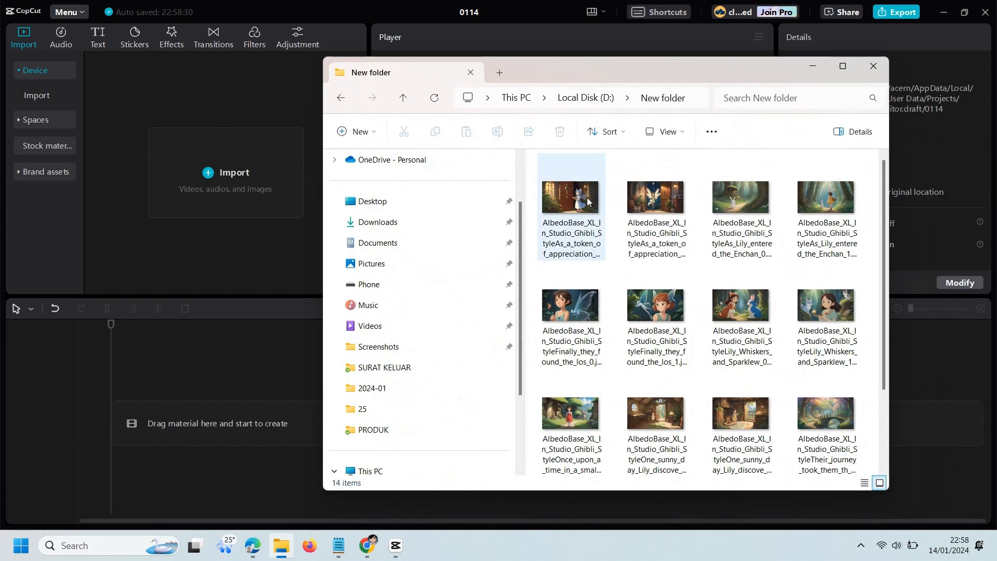
pyautogui.click(587, 202)
pyautogui.hotkey('ctrl', 'a')
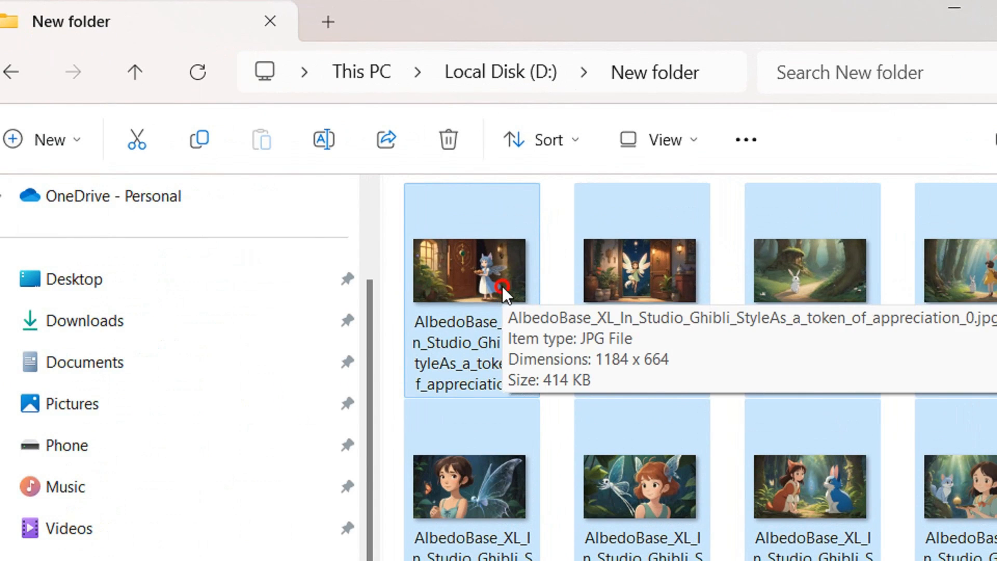
pyautogui.moveTo(585, 205); pyautogui.dragTo(243, 172)
pyautogui.moveTo(82, 221); pyautogui.dragTo(78, 220)
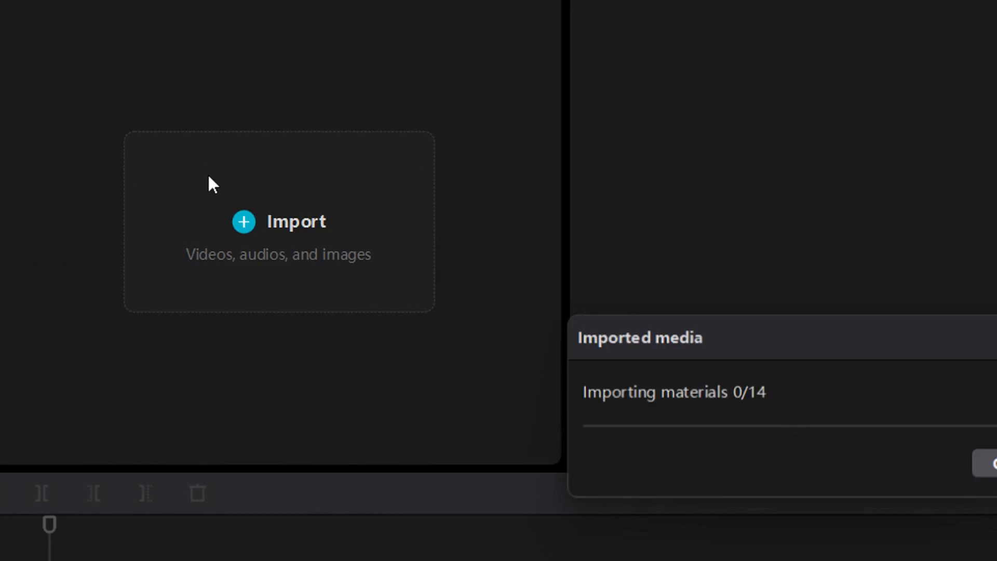
# Step: Place the Clipchamp narration video at the start of the timeline and the "Once upon a time" image on a track above it
pyautogui.scroll(-4, 256, 184)
pyautogui.click(316, 263)
pyautogui.moveTo(225, 258); pyautogui.dragTo(112, 426)
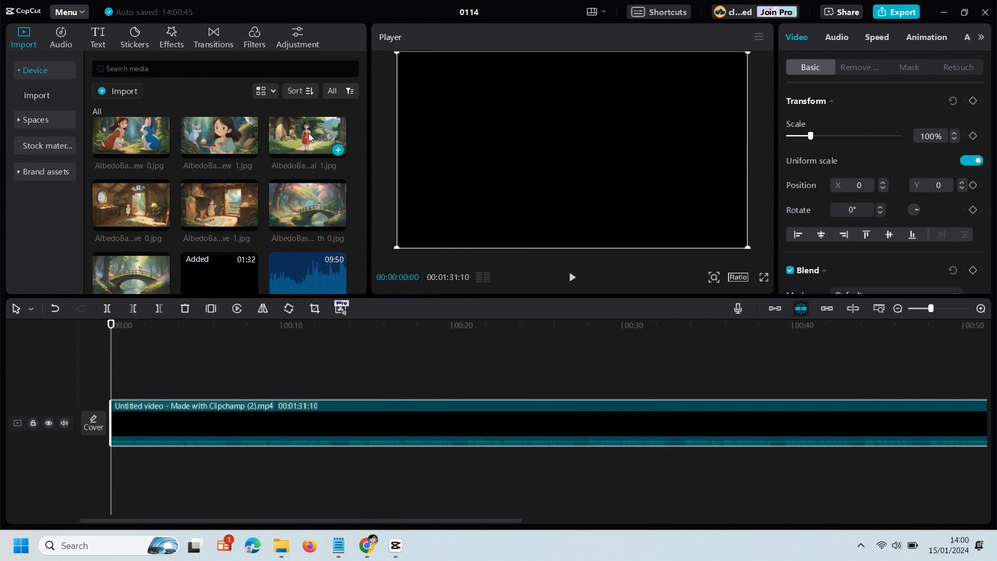
pyautogui.moveTo(308, 133); pyautogui.dragTo(111, 378)
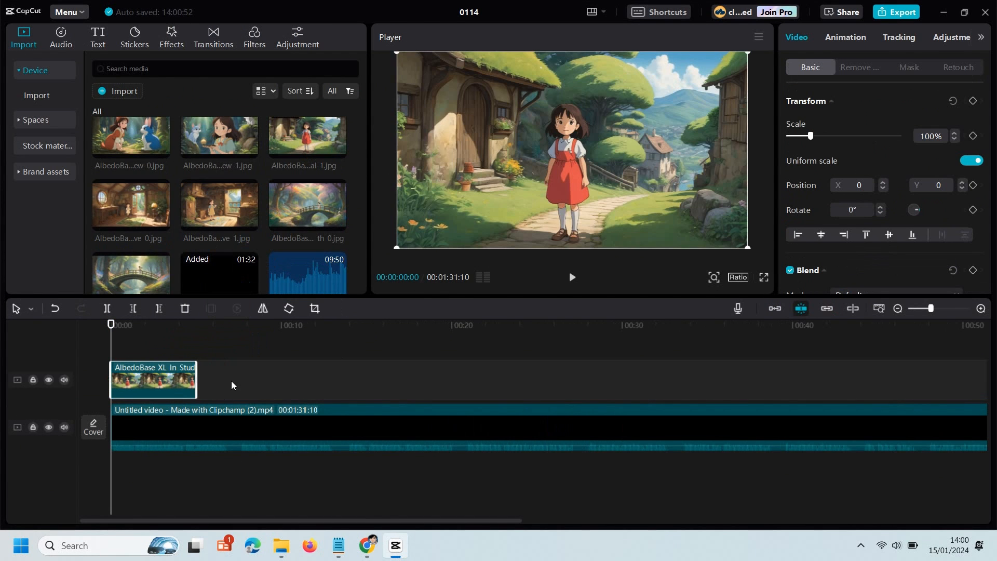
# Step: Extend the "Once upon a time" image clip to about 7 seconds to cover the first narration passage
pyautogui.click(227, 433)
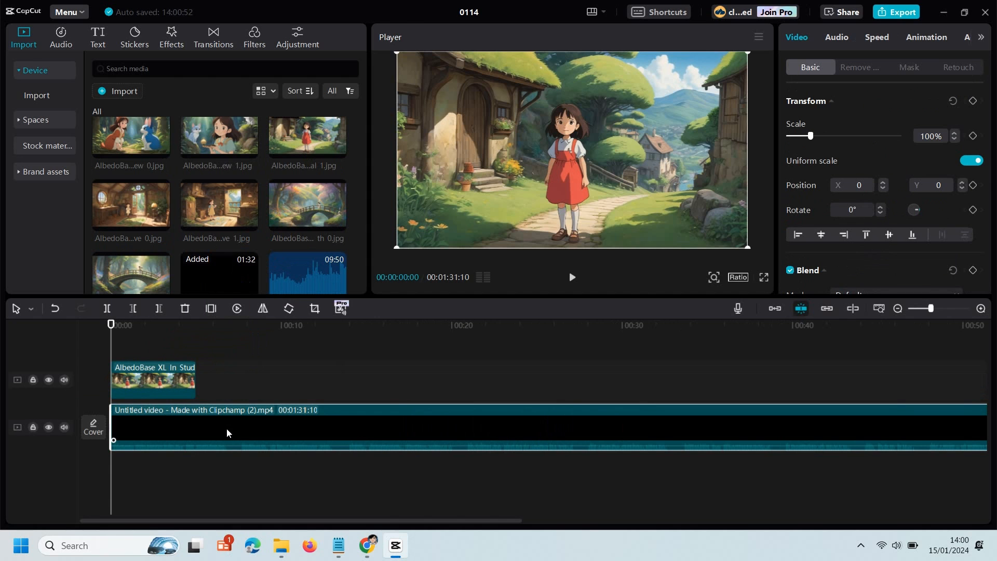
pyautogui.moveTo(195, 380); pyautogui.dragTo(245, 381)
pyautogui.scroll(1, 257, 412)
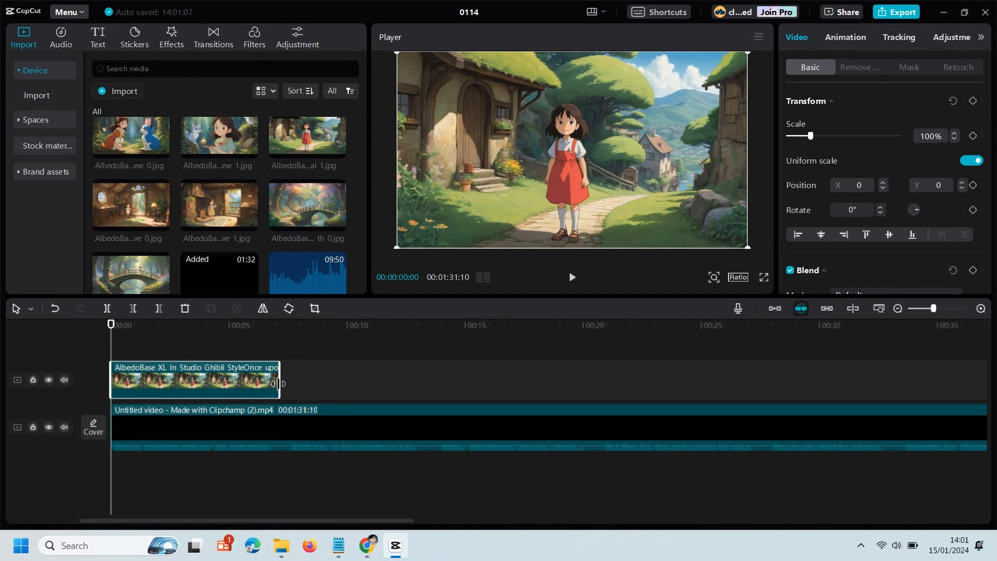
# Step: Split the Clipchamp narration clip at 00:00:07:03 and make sure the main track magnet is turned off
pyautogui.click(473, 264)
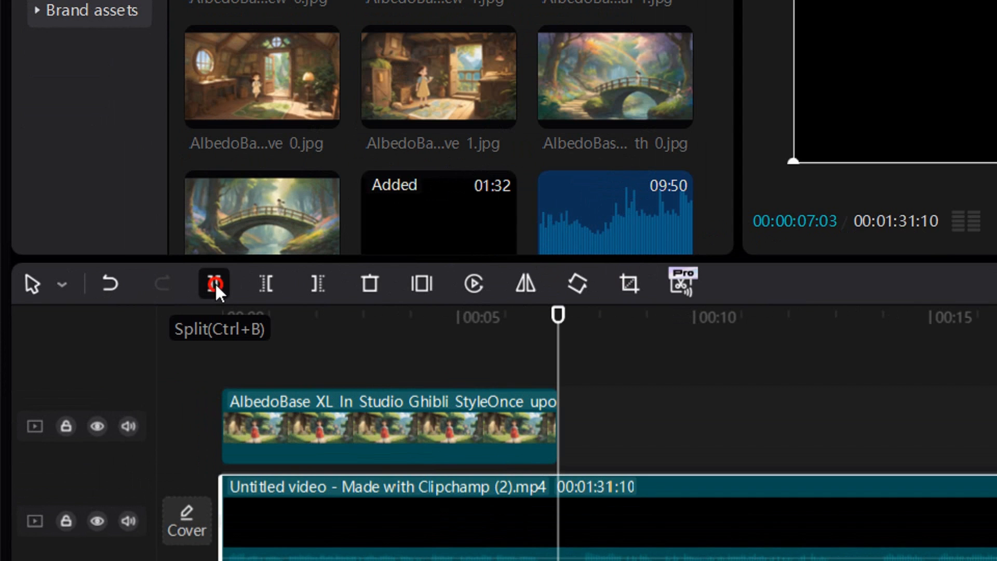
pyautogui.click(215, 283)
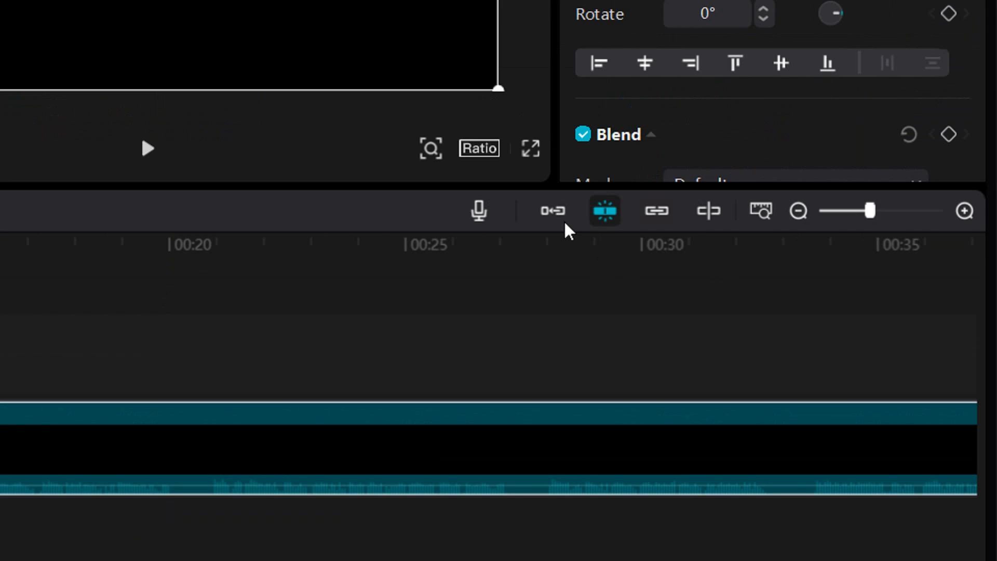
pyautogui.click(554, 213)
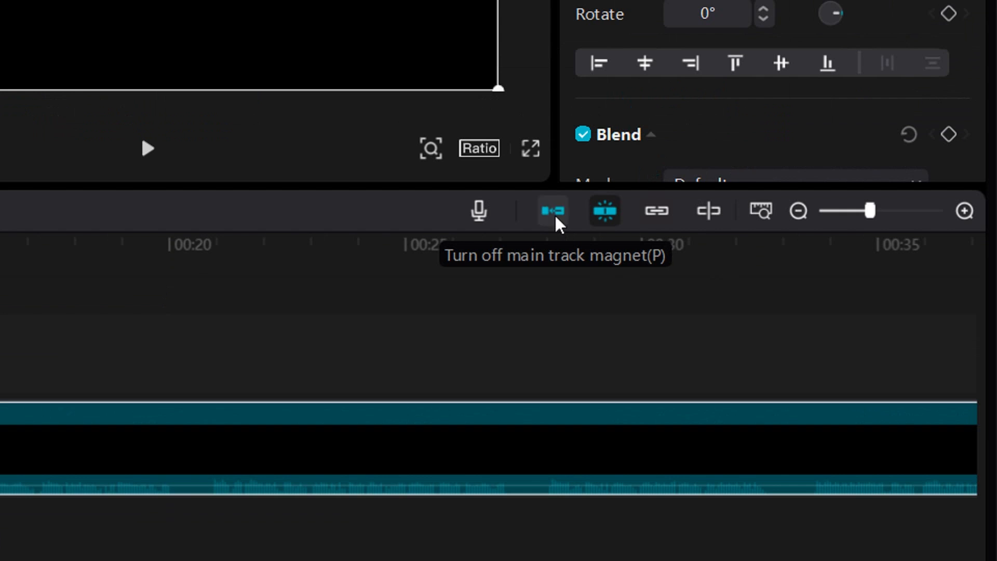
pyautogui.click(550, 209)
# Step: Move the second narration part to about 11 seconds and extend the image clip up to its start
pyautogui.moveTo(306, 422); pyautogui.dragTo(398, 424)
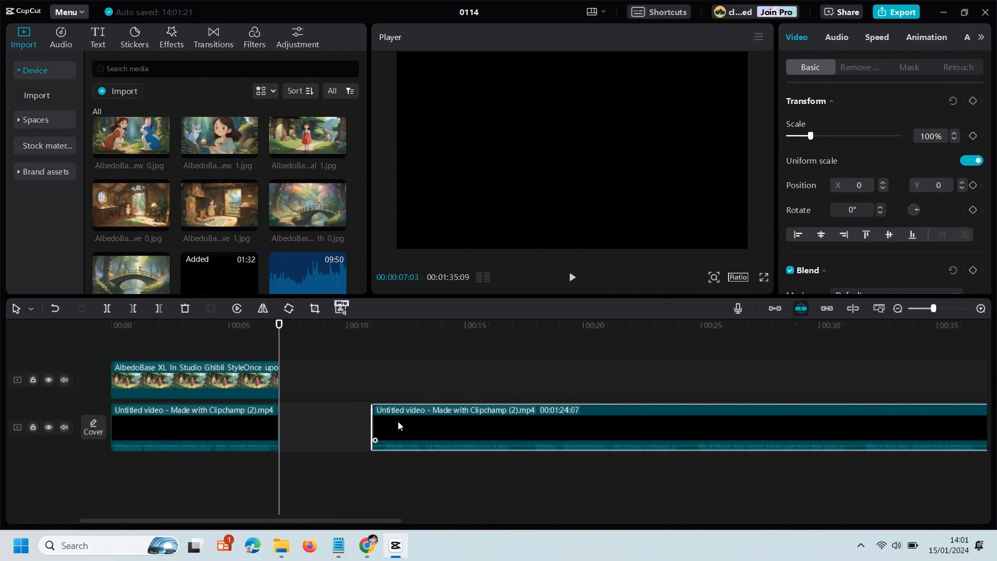
pyautogui.click(270, 389)
pyautogui.moveTo(275, 377); pyautogui.dragTo(370, 383)
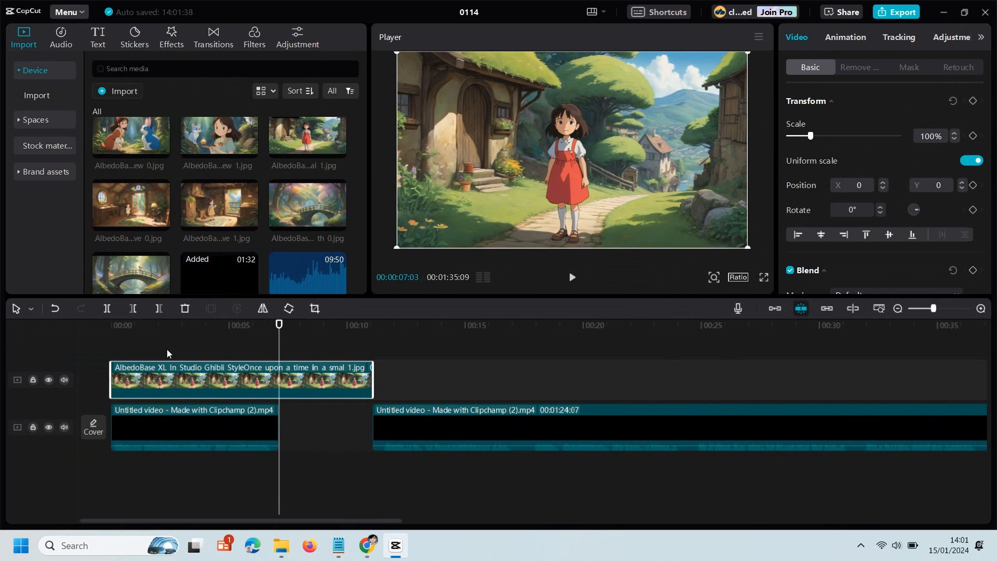
# Step: Add a Scale keyframe at 100% to the image clip at 00:00:00:17
pyautogui.click(129, 341)
pyautogui.moveTo(129, 340); pyautogui.dragTo(96, 344)
pyautogui.click(124, 343)
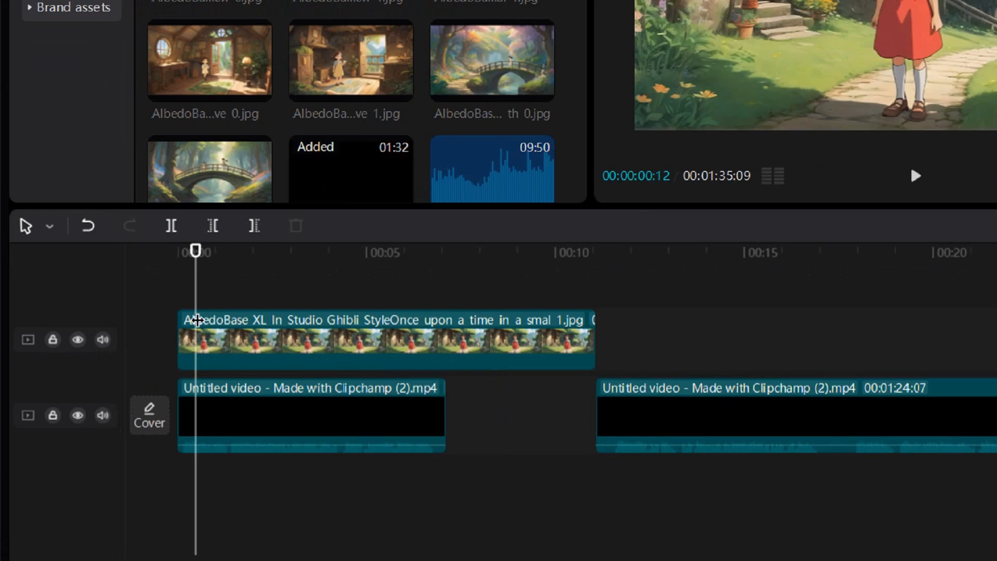
pyautogui.moveTo(249, 287); pyautogui.dragTo(253, 288)
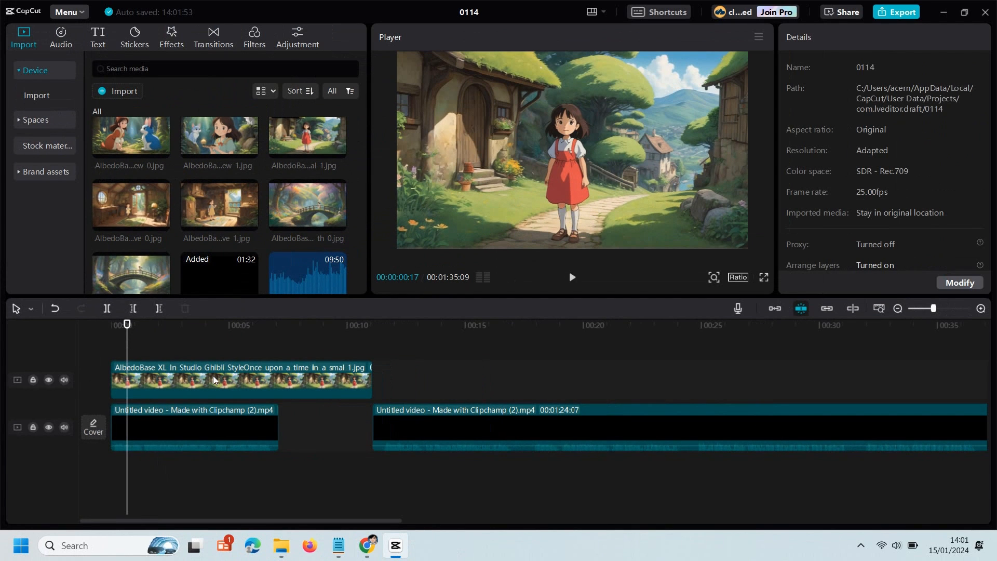
pyautogui.click(214, 379)
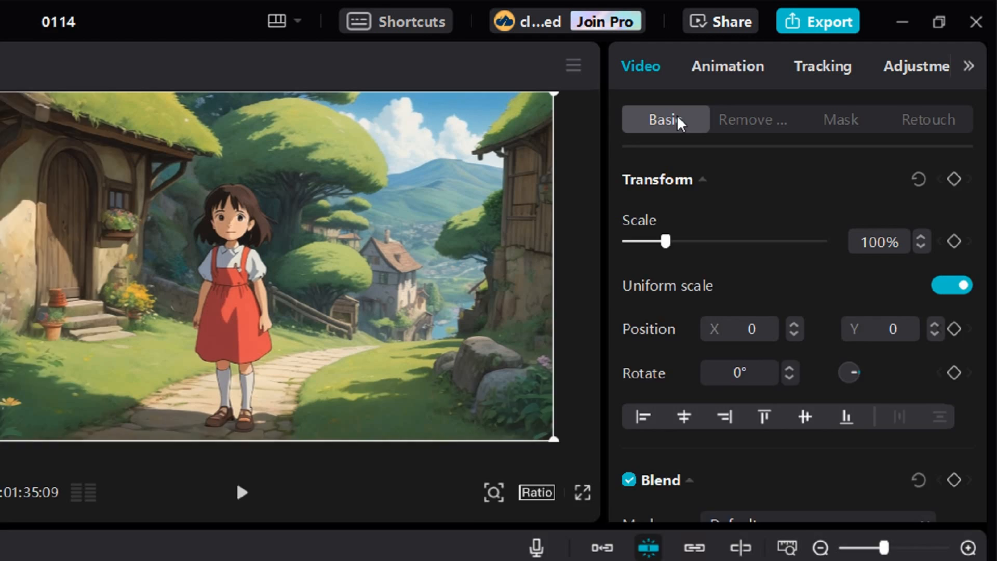
pyautogui.click(815, 66)
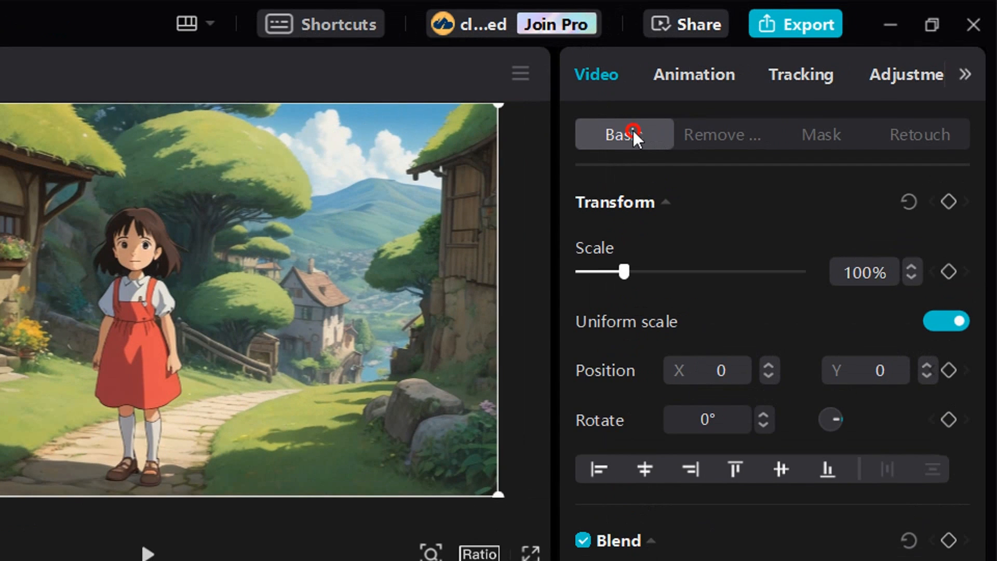
pyautogui.scroll(-3, 684, 256)
pyautogui.scroll(3, 684, 257)
pyautogui.click(948, 271)
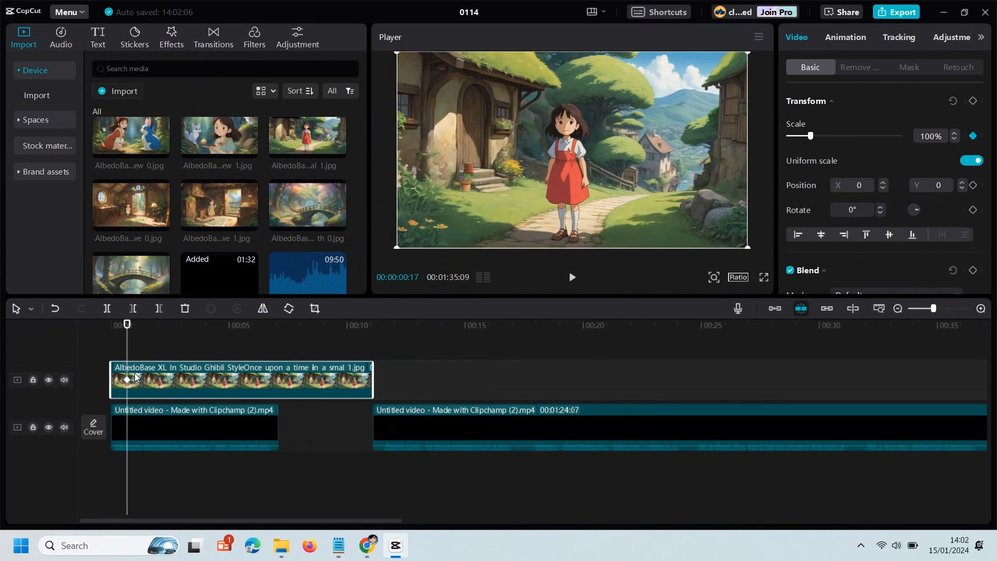
# Step: Add a second Scale keyframe to the image clip at 00:00:10:06 with the scale set to 120%
pyautogui.moveTo(613, 241); pyautogui.dragTo(701, 241)
pyautogui.moveTo(350, 357); pyautogui.dragTo(353, 356)
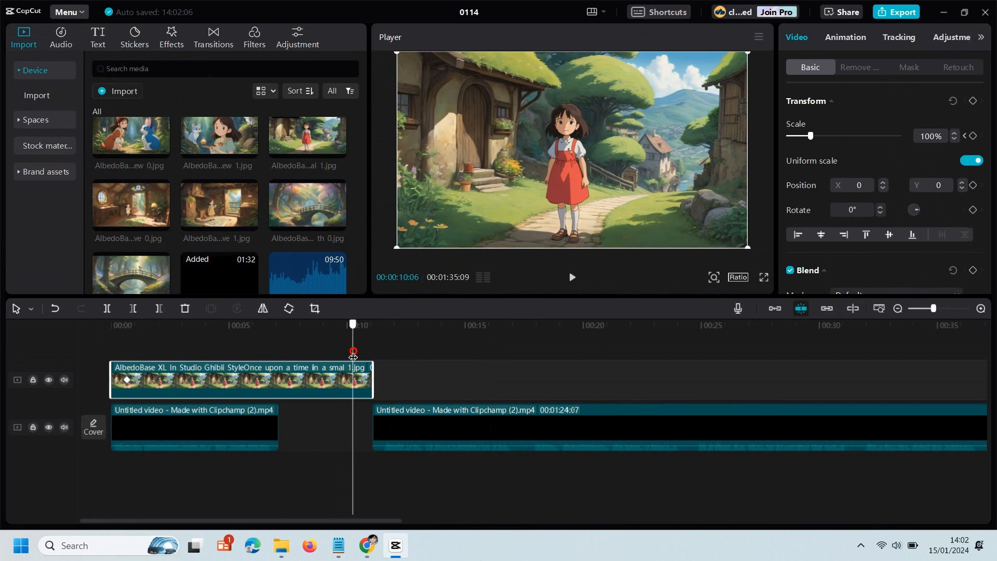
pyautogui.click(359, 379)
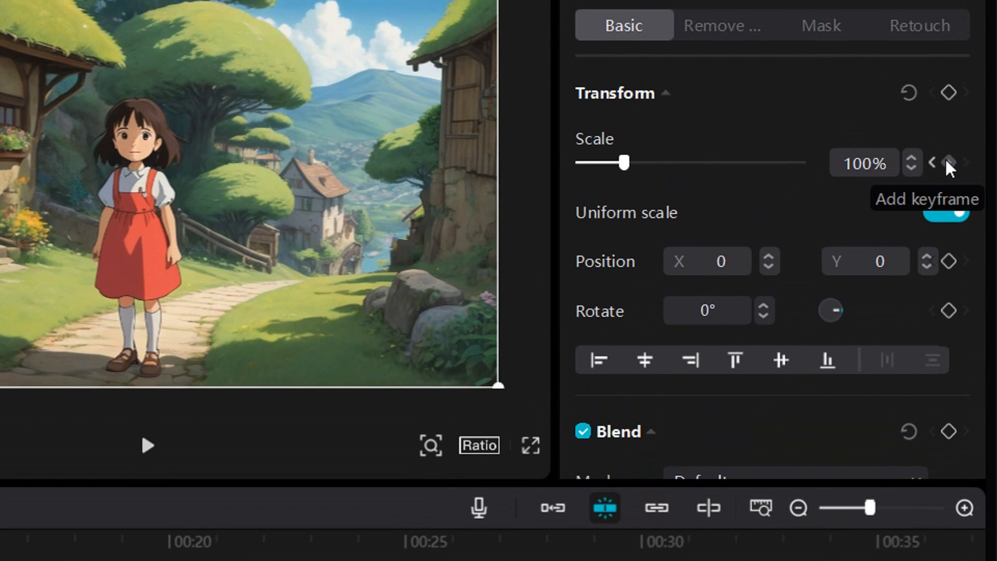
pyautogui.click(912, 154)
pyautogui.click(913, 155)
pyautogui.click(912, 154)
pyautogui.click(913, 155)
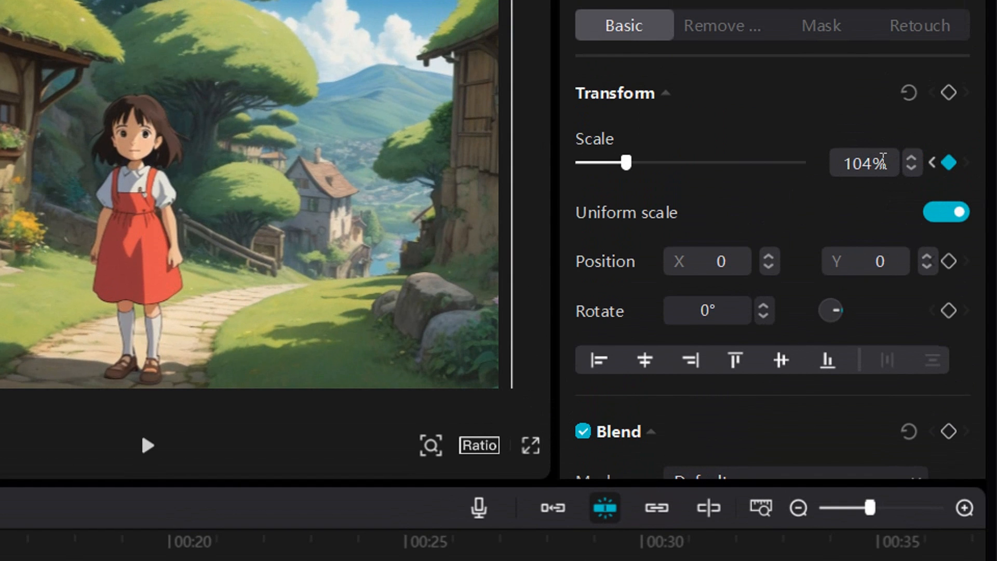
pyautogui.moveTo(872, 167); pyautogui.dragTo(854, 171)
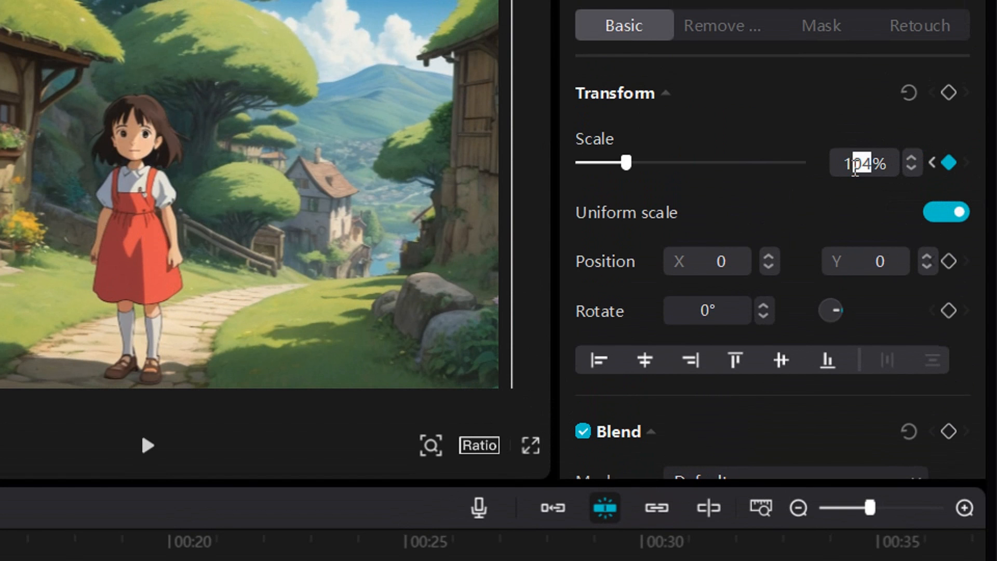
pyautogui.write('20')
pyautogui.press('Return')
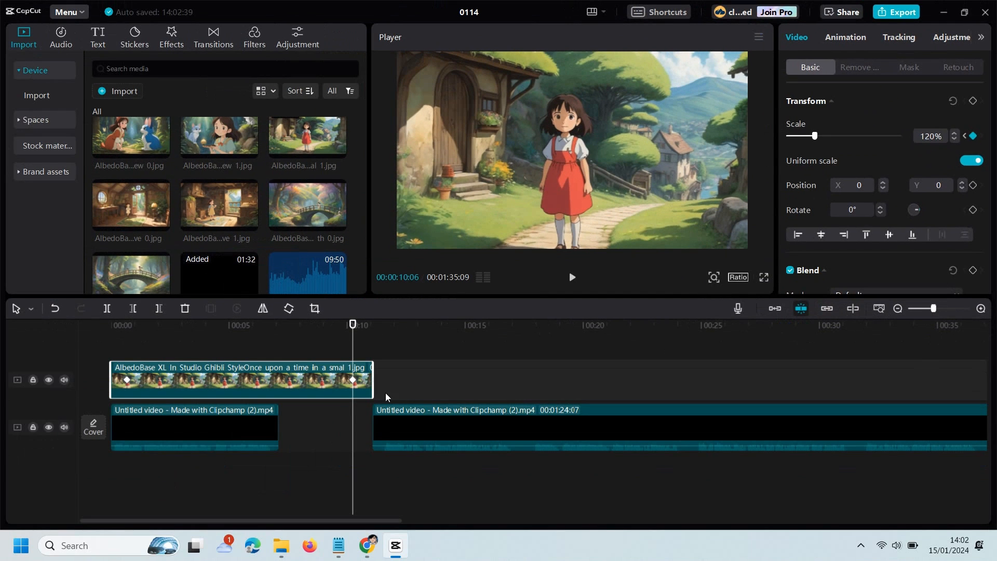
# Step: Play the timeline from the beginning to check the image's zoom animation
pyautogui.click(166, 353)
pyautogui.click(82, 327)
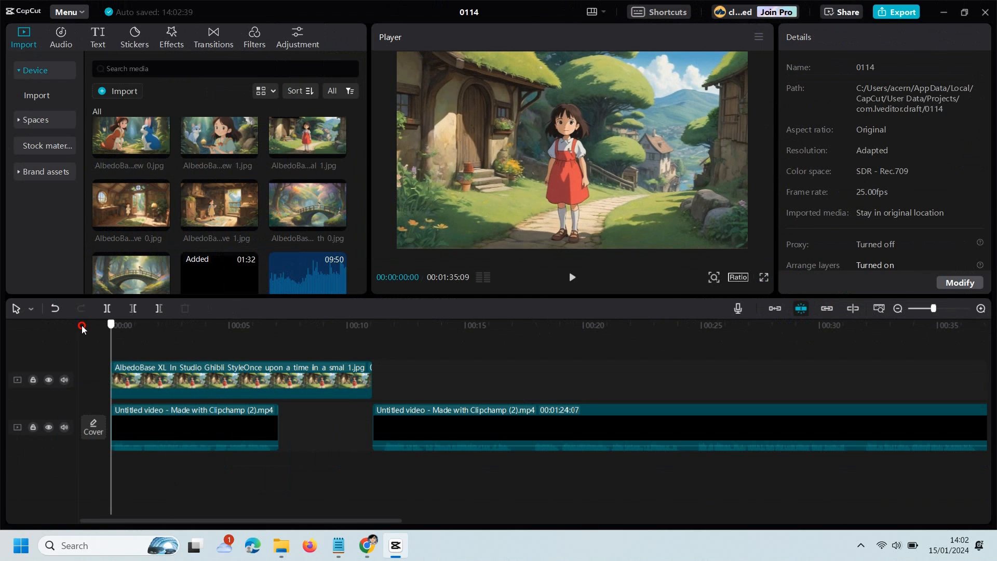
pyautogui.click(571, 279)
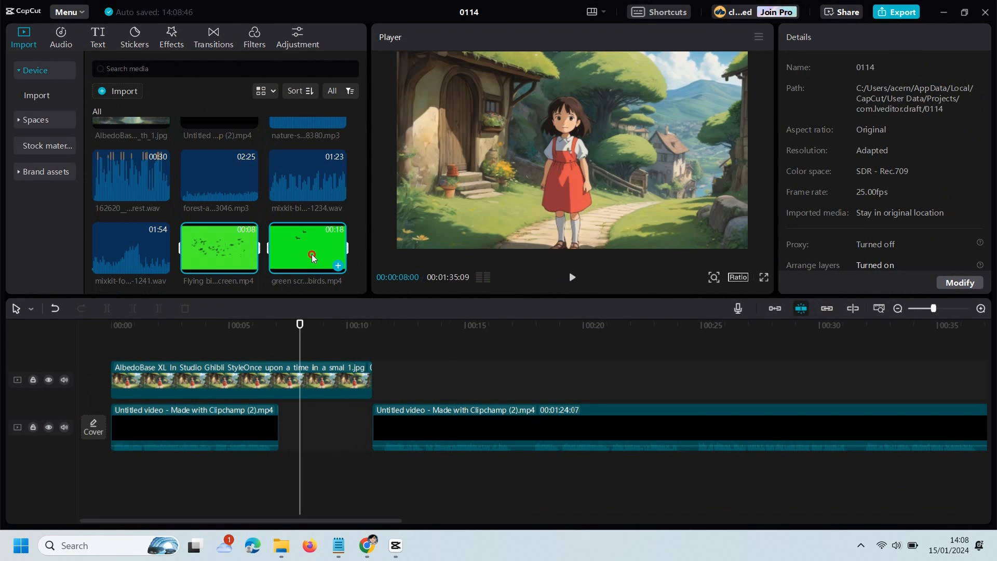
# Step: Place the green screen cartoon birds video on a track above the image from the start and trim it to the image's end
pyautogui.click(312, 254)
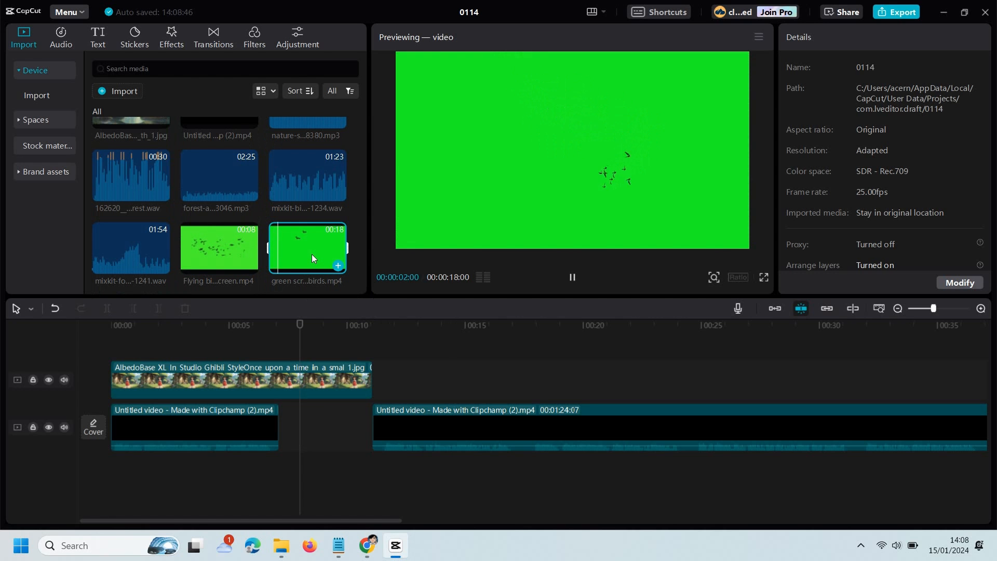
pyautogui.moveTo(303, 251); pyautogui.dragTo(94, 341)
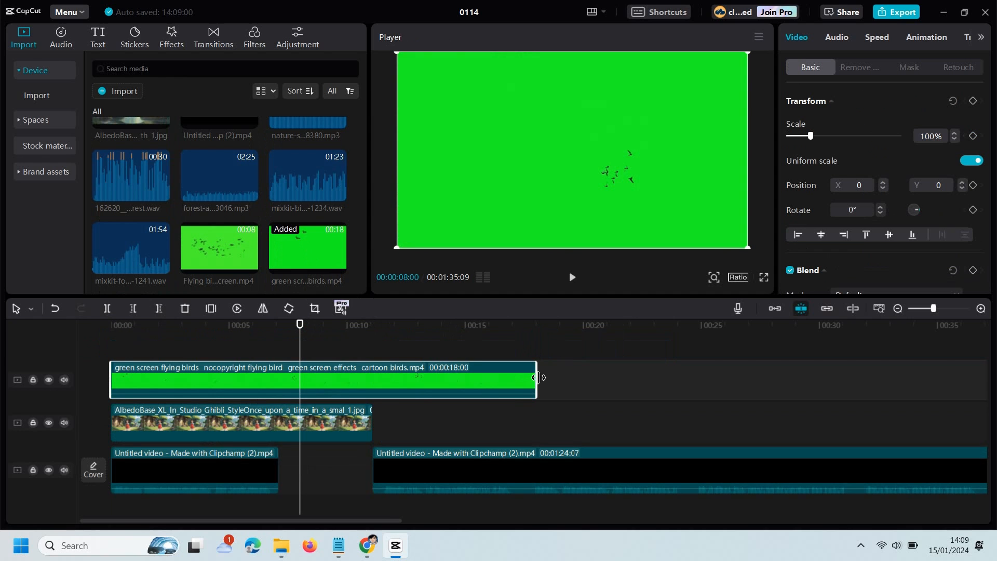
pyautogui.moveTo(537, 374); pyautogui.dragTo(371, 390)
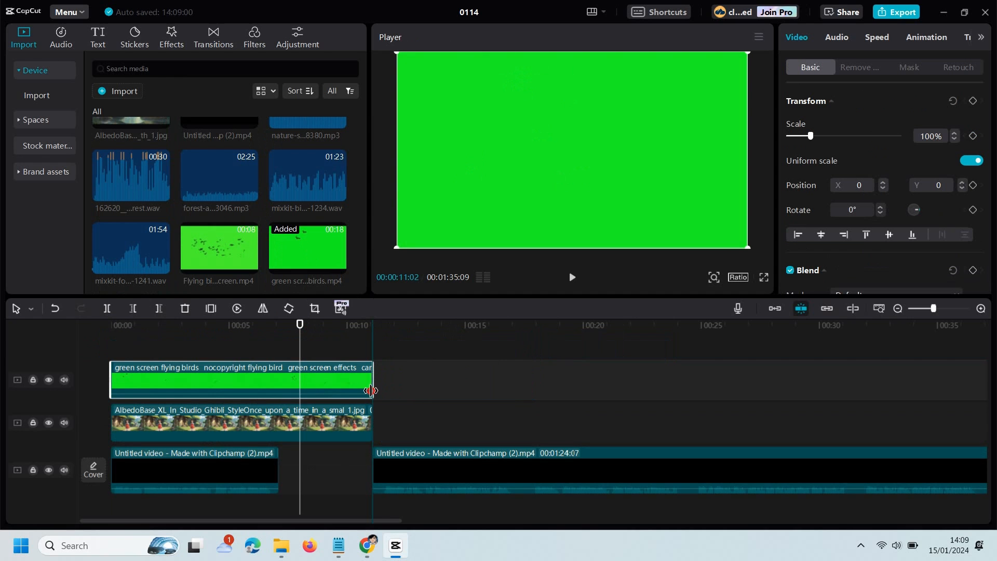
# Step: Enable Chroma key on the birds clip and pick its green background at 00:00:06:23 as the key color
pyautogui.click(274, 354)
pyautogui.click(326, 374)
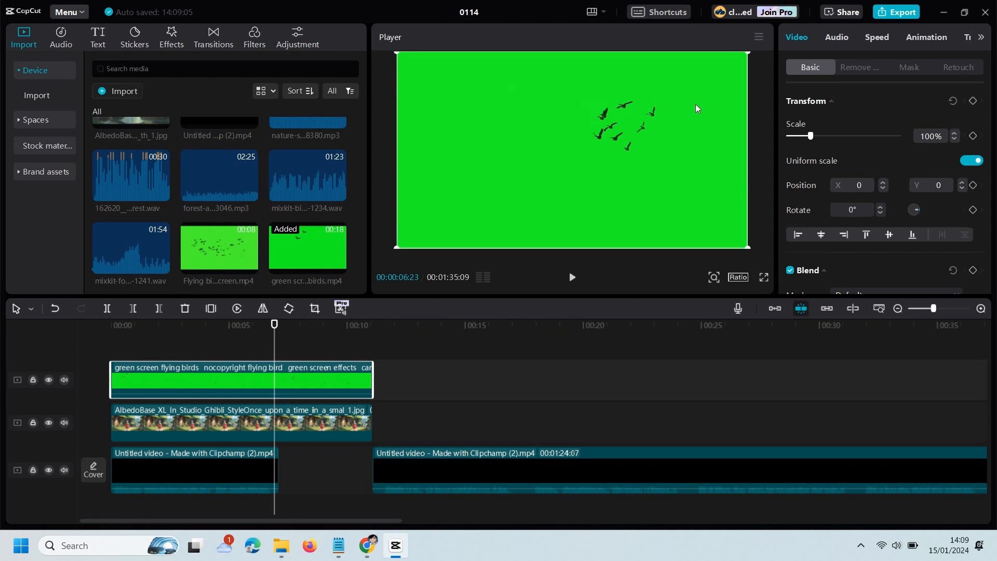
pyautogui.click(871, 67)
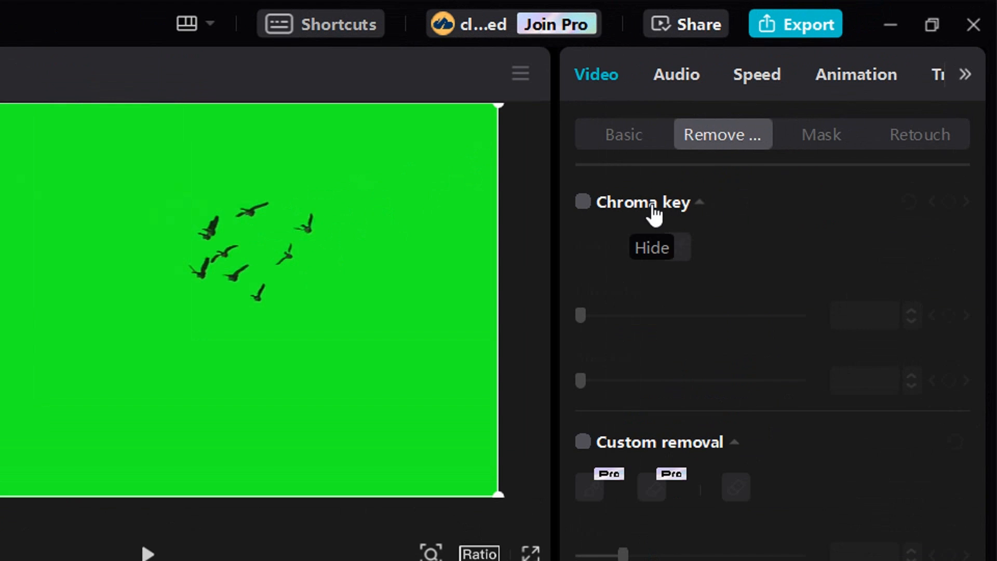
pyautogui.click(648, 125)
pyautogui.click(732, 140)
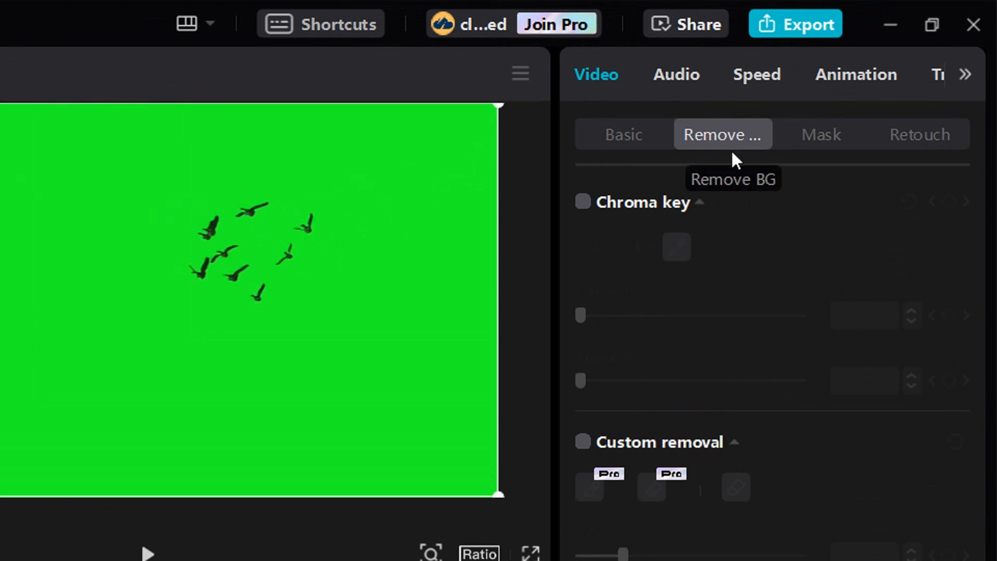
pyautogui.click(583, 202)
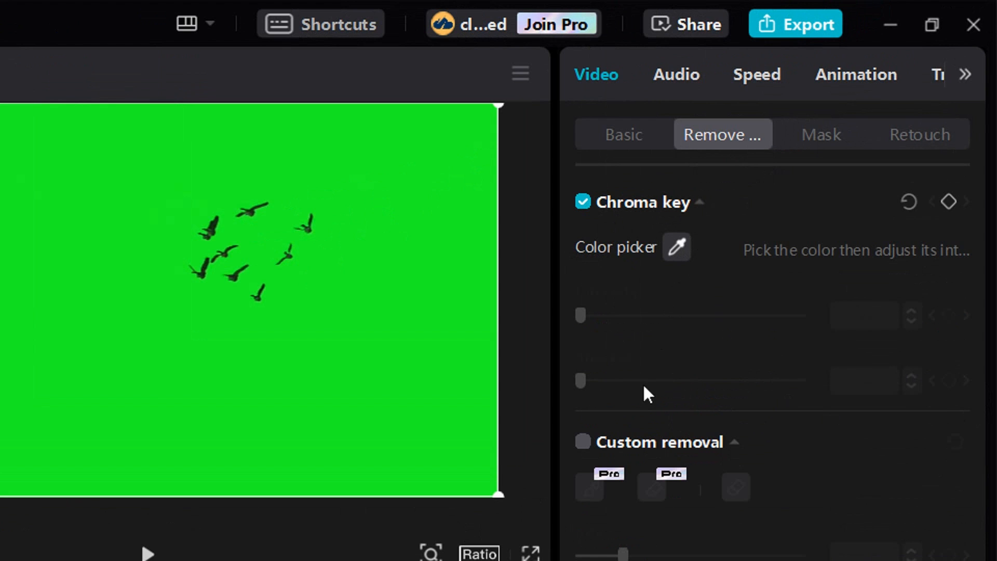
pyautogui.click(407, 254)
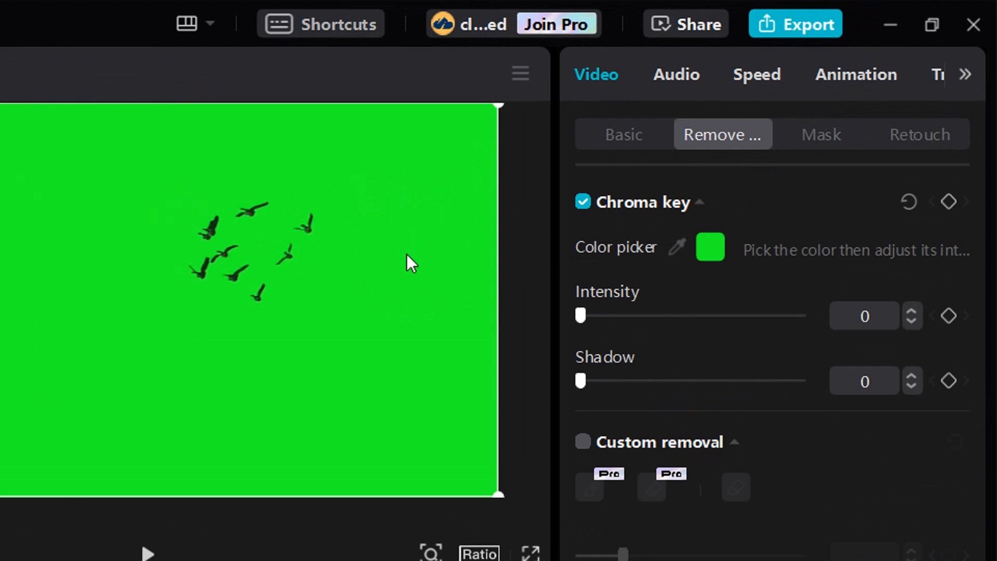
pyautogui.scroll(-3, 731, 333)
pyautogui.scroll(3, 725, 330)
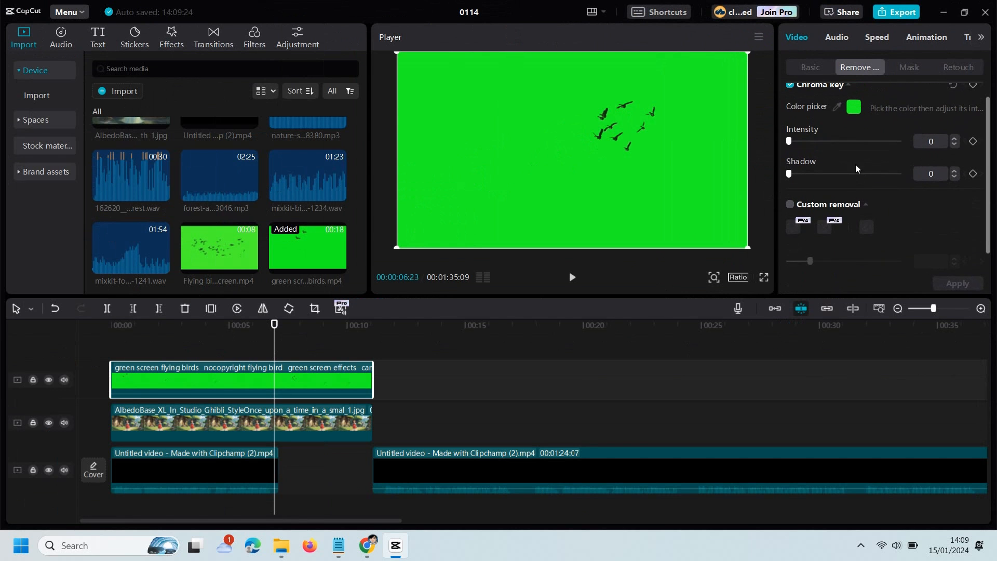
# Step: Set the birds clip's chroma key Intensity to 38 and Shadow to 10, and reposition the clip over the sky
pyautogui.moveTo(584, 314); pyautogui.dragTo(585, 315)
pyautogui.moveTo(791, 159); pyautogui.dragTo(802, 192)
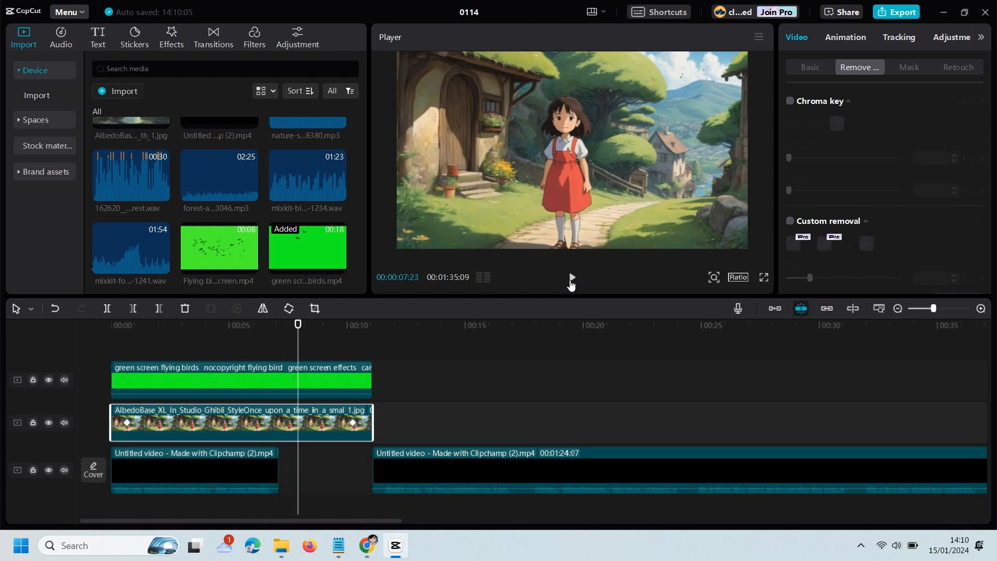
pyautogui.click(570, 279)
pyautogui.click(572, 278)
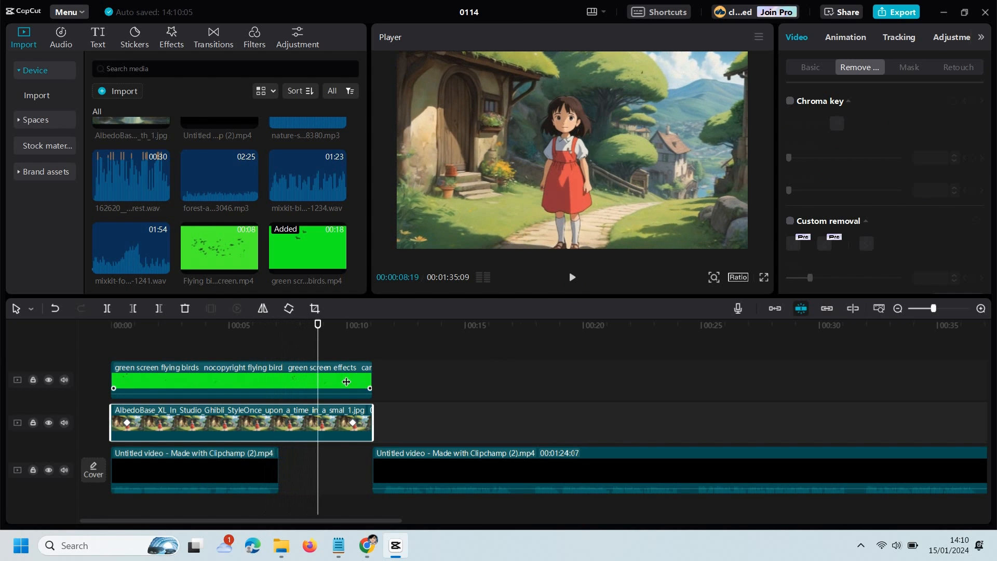
# Step: Delete the green screen birds clip from the track above the image
pyautogui.click(260, 375)
pyautogui.rightClick(259, 373)
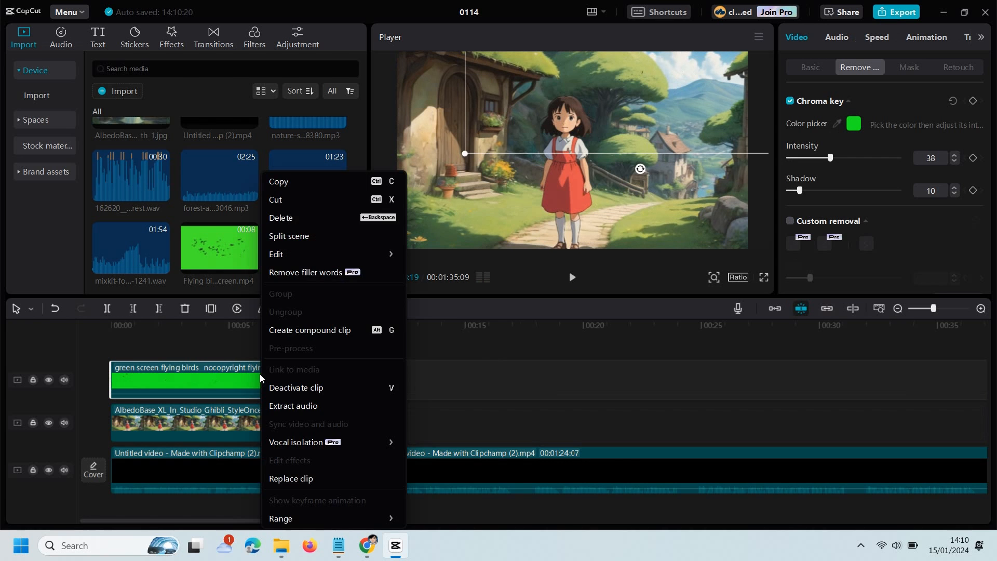
pyautogui.click(308, 220)
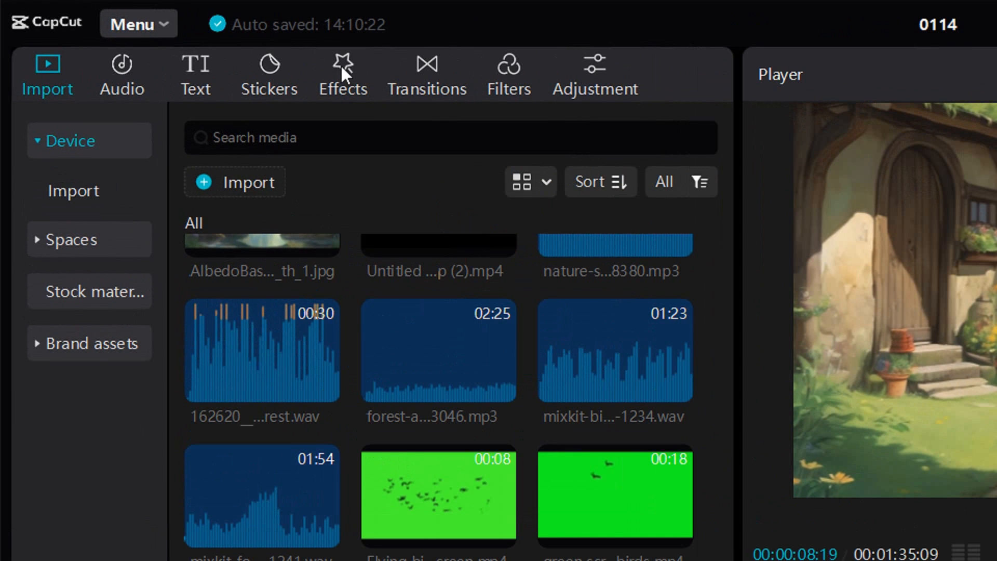
# Step: Search the stickers for "birds", place the white flying birds sticker above the image and extend it over the image's full length
pyautogui.click(266, 80)
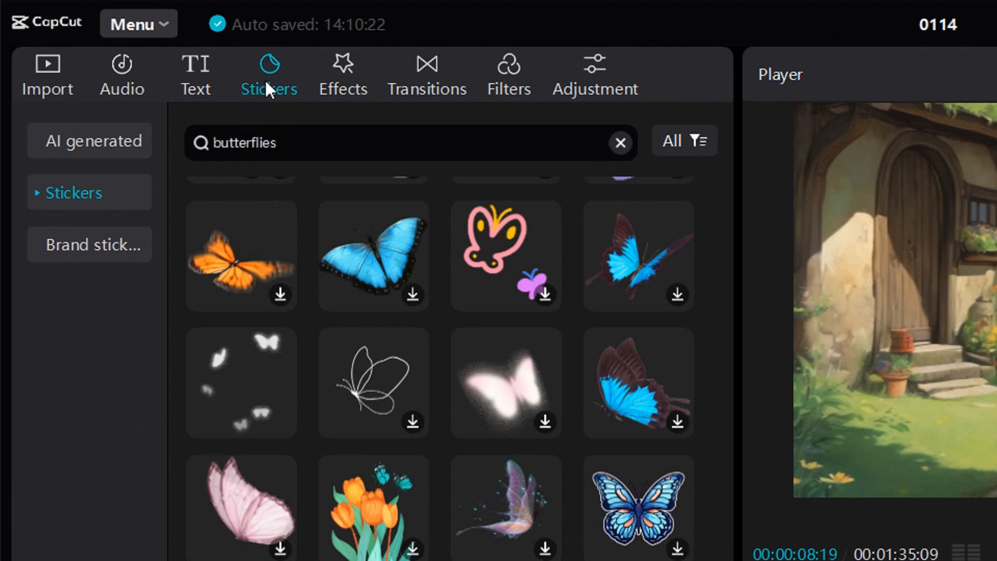
pyautogui.doubleClick(275, 152)
pyautogui.write('birds')
pyautogui.press('Return')
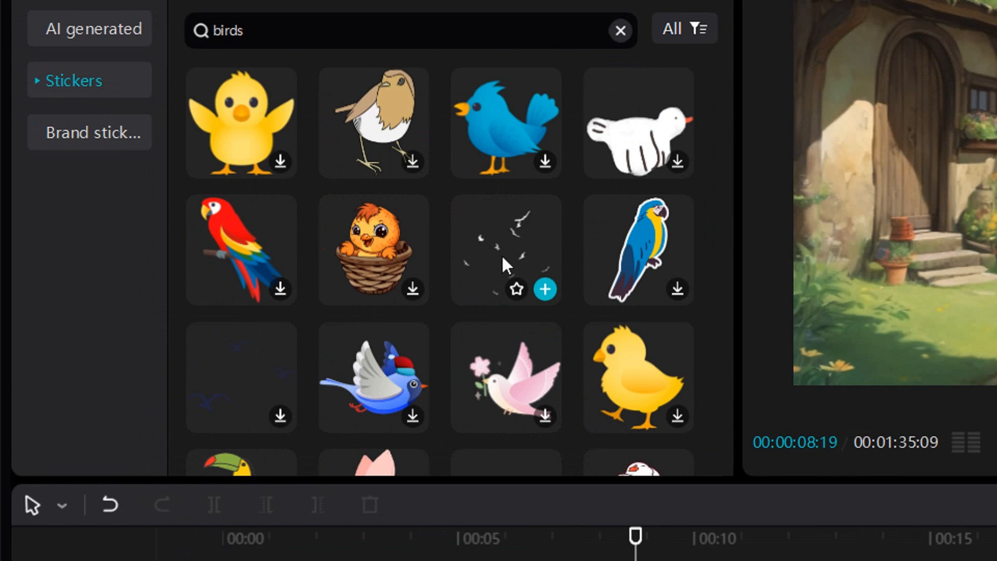
pyautogui.moveTo(503, 245); pyautogui.dragTo(338, 560)
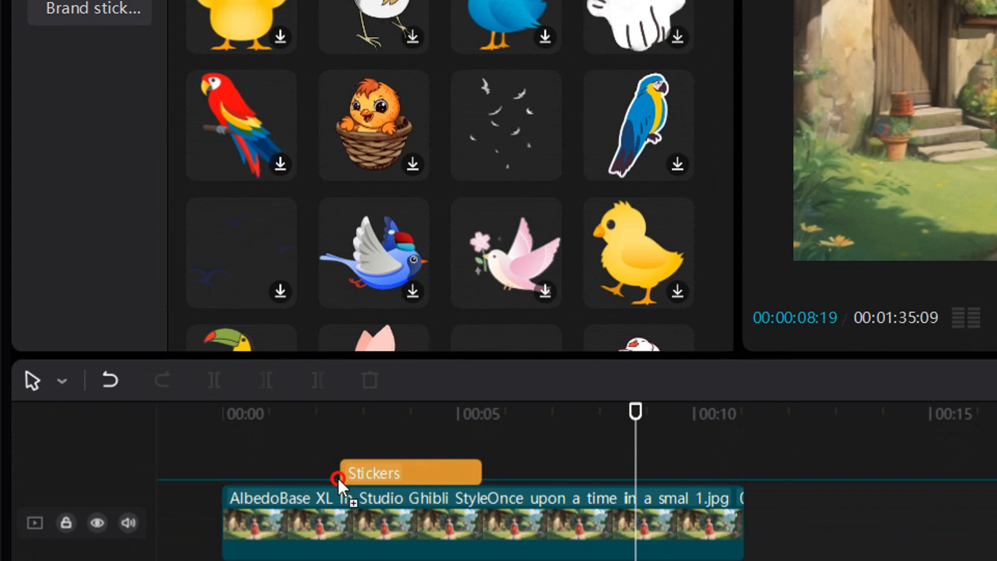
pyautogui.moveTo(338, 478); pyautogui.dragTo(295, 469)
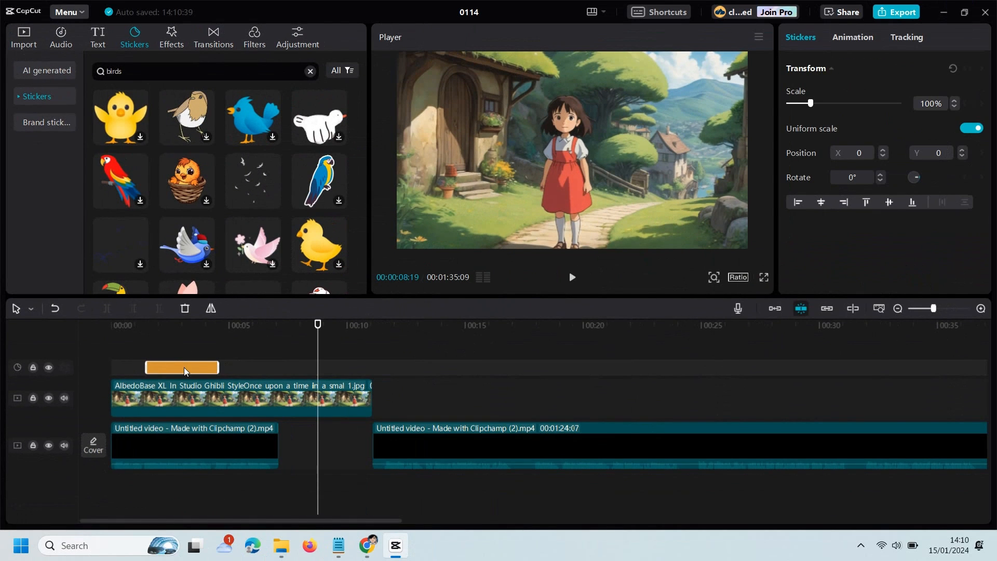
pyautogui.moveTo(181, 369); pyautogui.dragTo(372, 366)
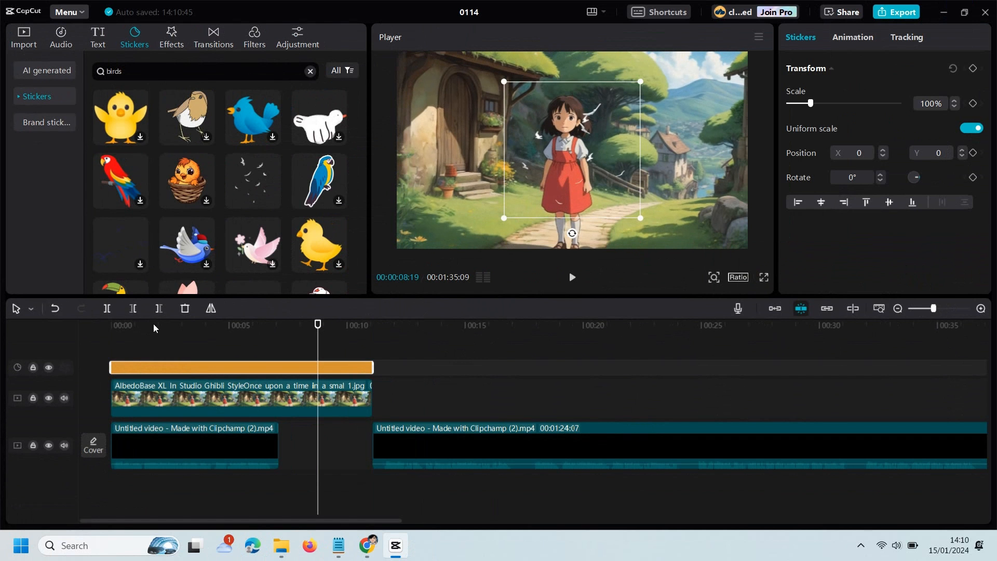
# Step: Scale the birds sticker to 62% and position it over the sky at X 1150, Y 554
pyautogui.click(133, 325)
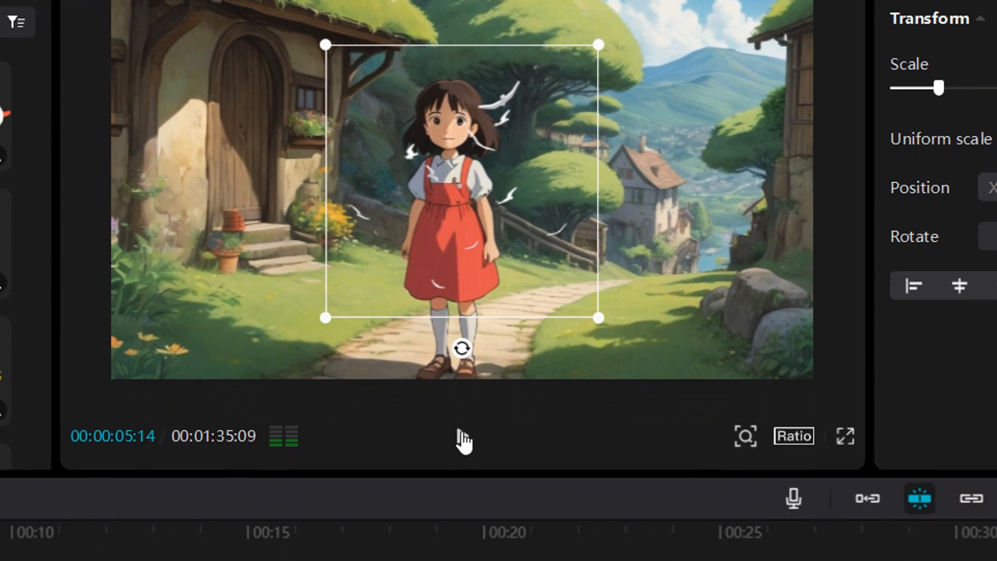
pyautogui.moveTo(483, 176); pyautogui.dragTo(660, 105)
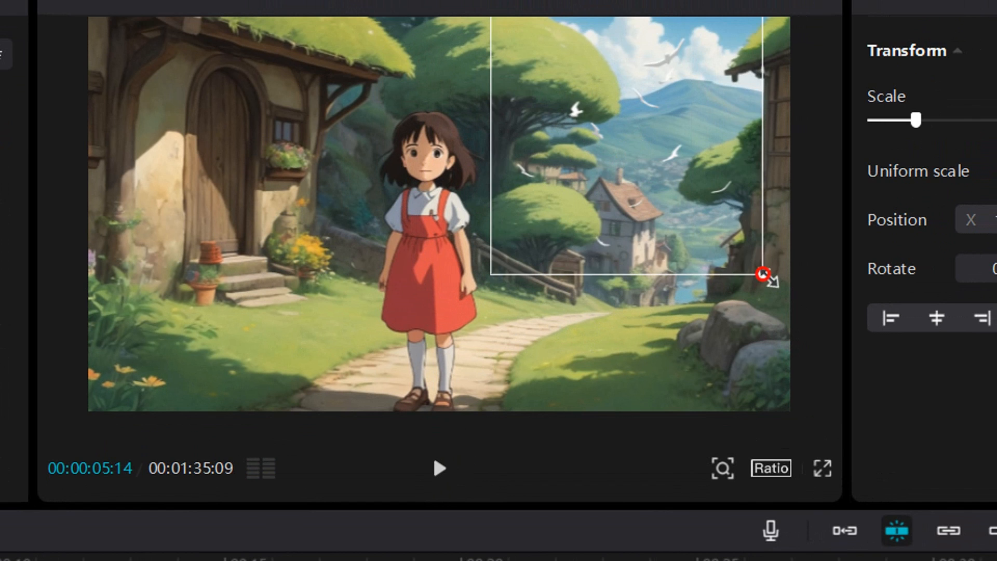
pyautogui.moveTo(763, 274); pyautogui.dragTo(687, 209)
pyautogui.moveTo(625, 140); pyautogui.dragTo(643, 117)
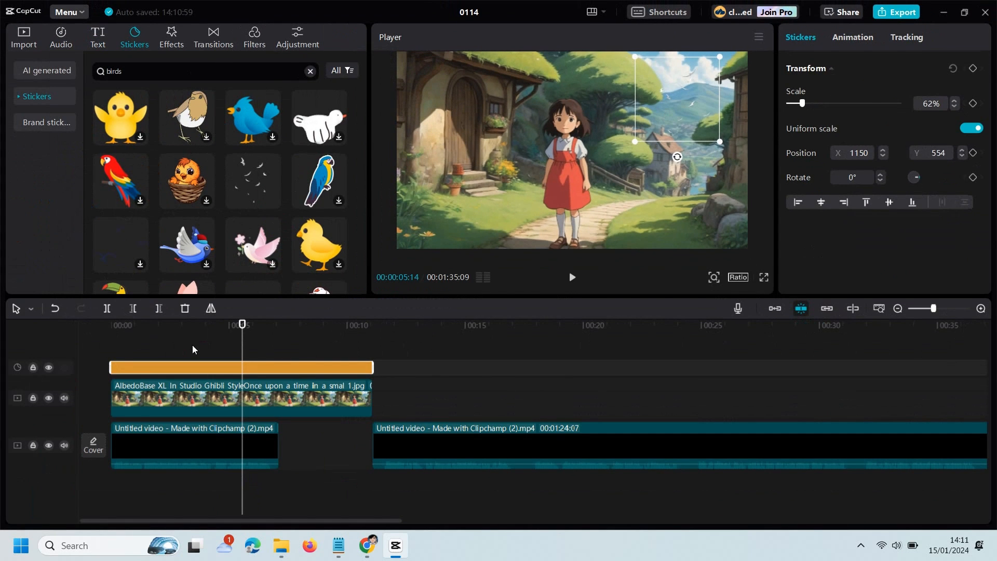
pyautogui.click(140, 344)
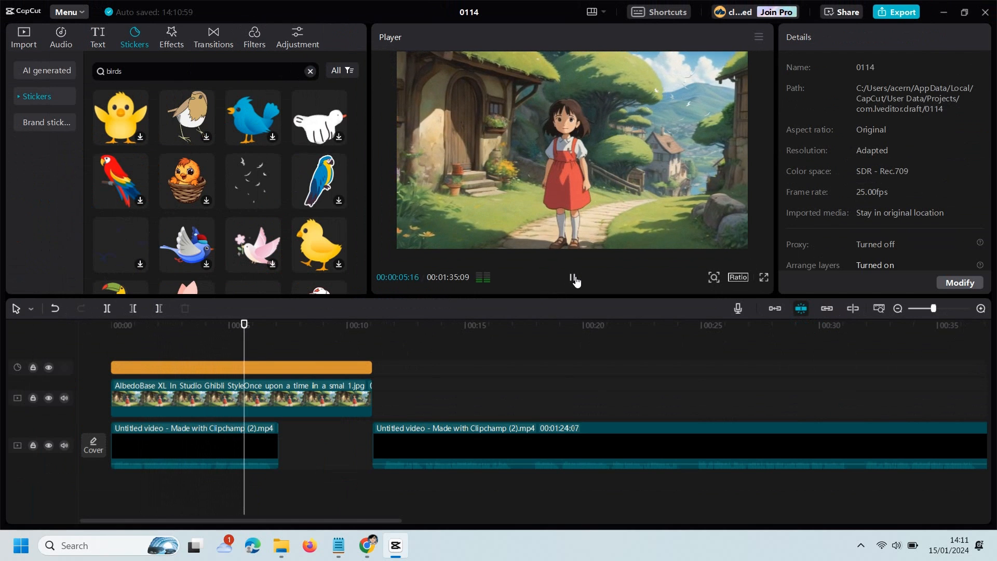
# Step: Search the stickers for "butterfly" and place the group of small white butterflies on a track above the birds sticker
pyautogui.doubleClick(124, 70)
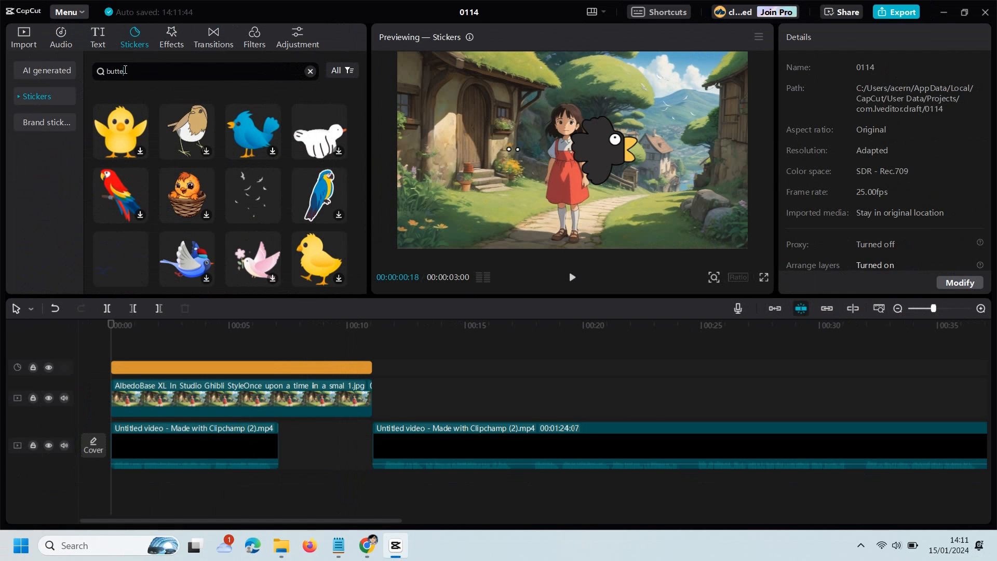
pyautogui.write('butterfly')
pyautogui.press('Return')
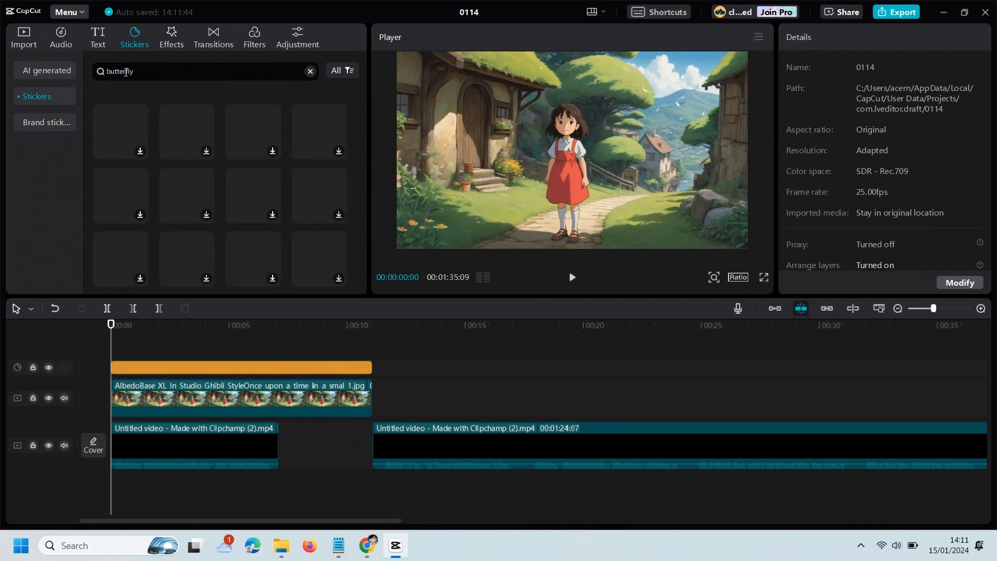
pyautogui.scroll(-3, 253, 163)
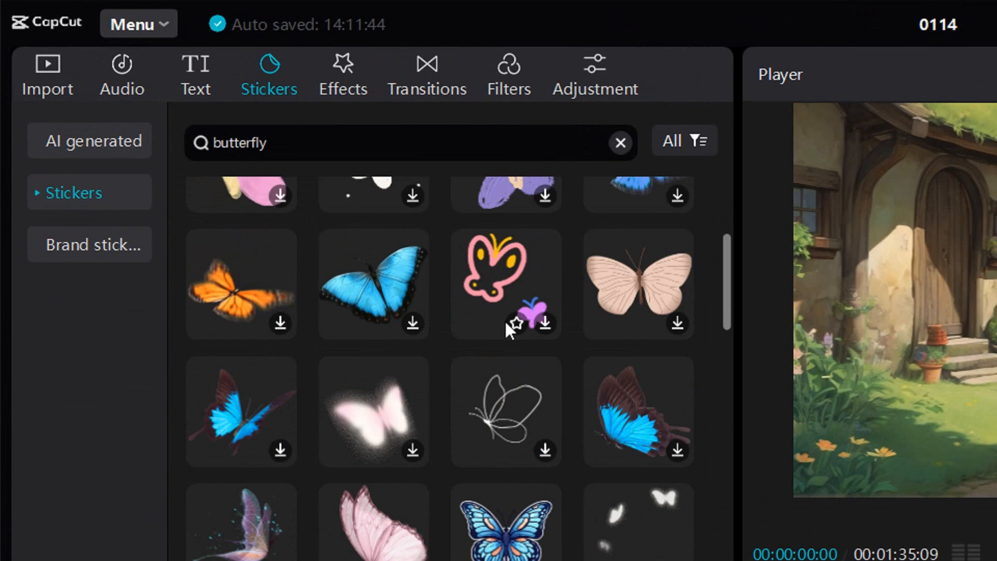
pyautogui.scroll(-4, 514, 320)
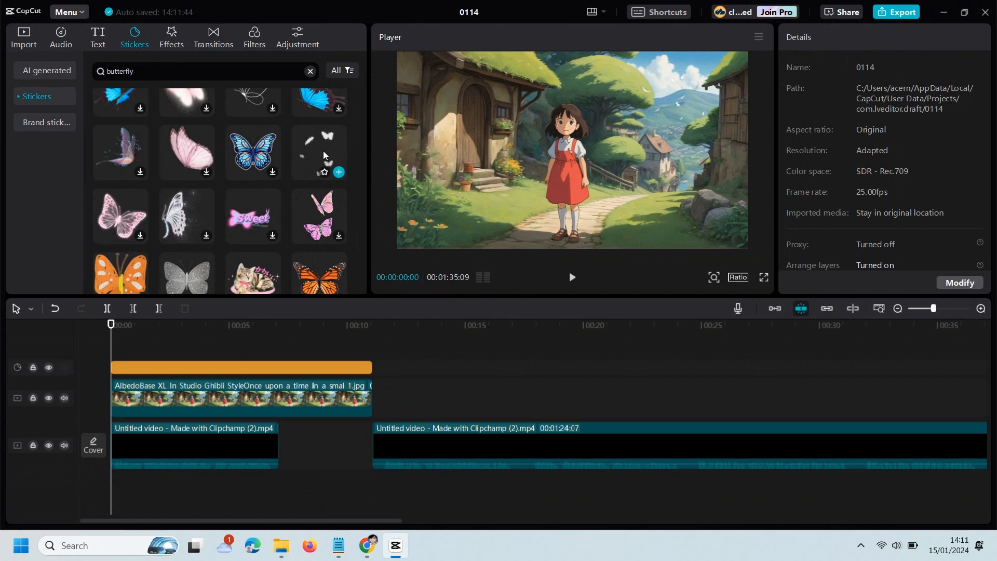
pyautogui.moveTo(323, 150); pyautogui.dragTo(167, 347)
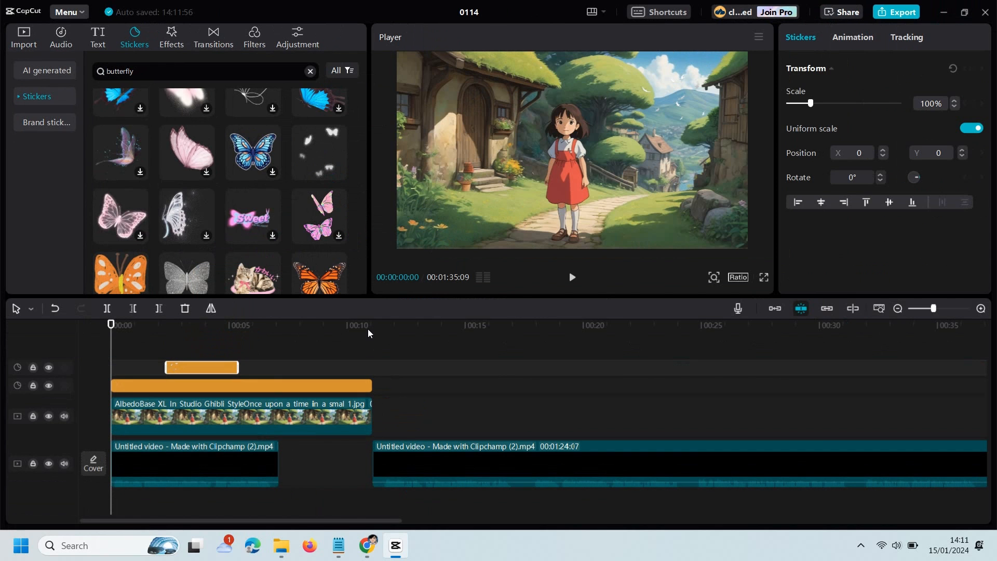
# Step: Scale the butterflies sticker to 39%, position it over the flowers at X -1566, Y -586, and preview its motion
pyautogui.click(201, 328)
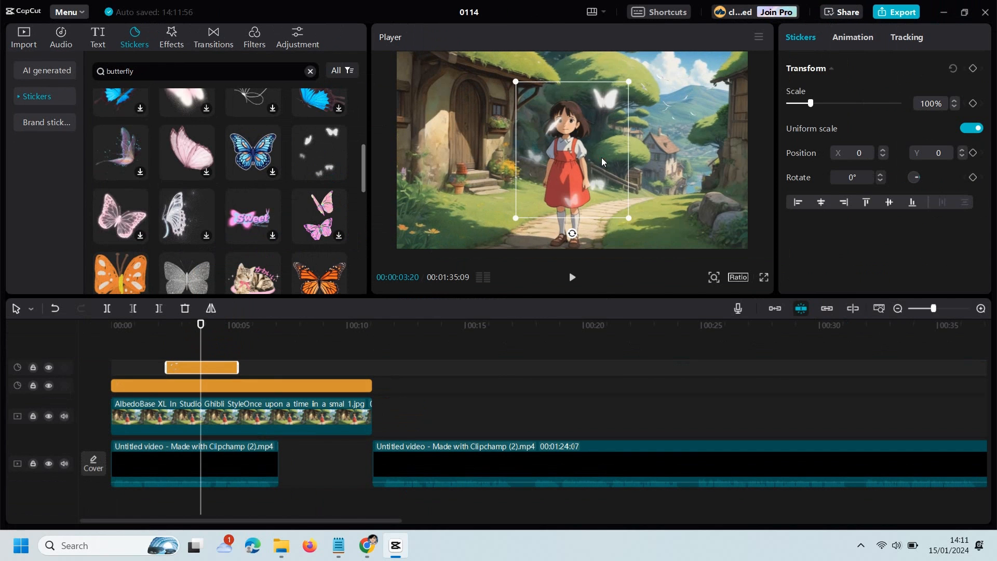
pyautogui.moveTo(628, 218); pyautogui.dragTo(598, 180)
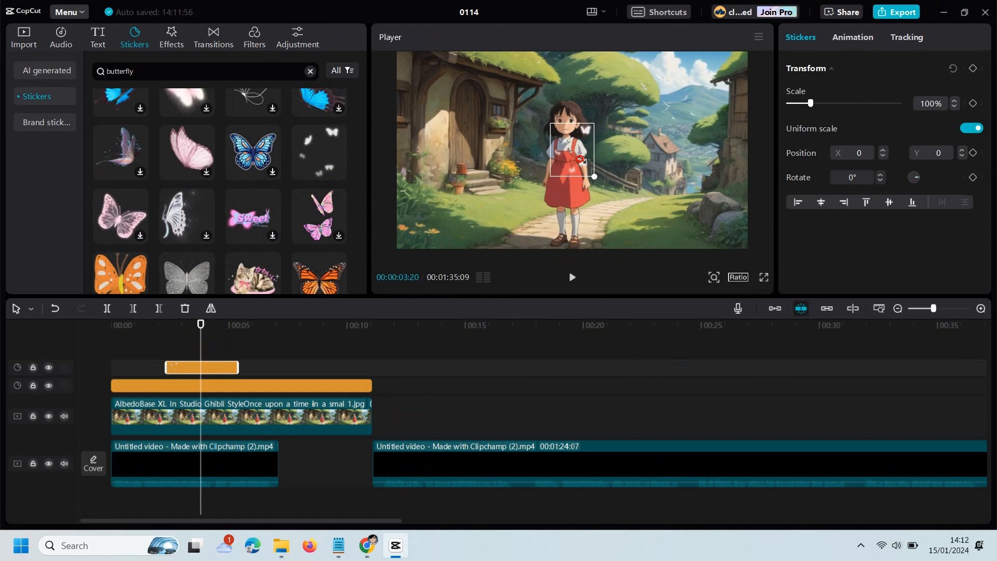
pyautogui.moveTo(574, 139); pyautogui.dragTo(430, 194)
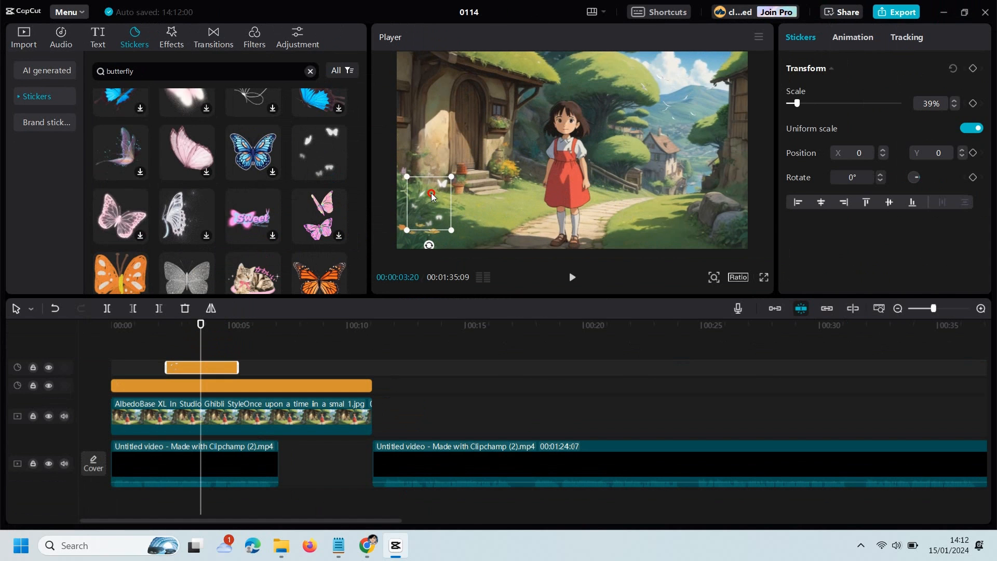
pyautogui.click(151, 333)
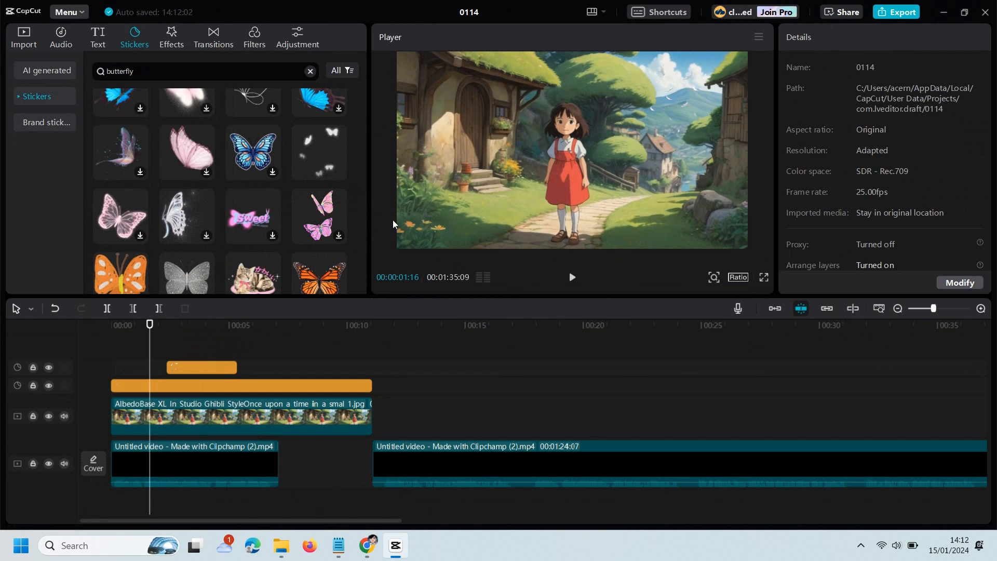
pyautogui.press('space')
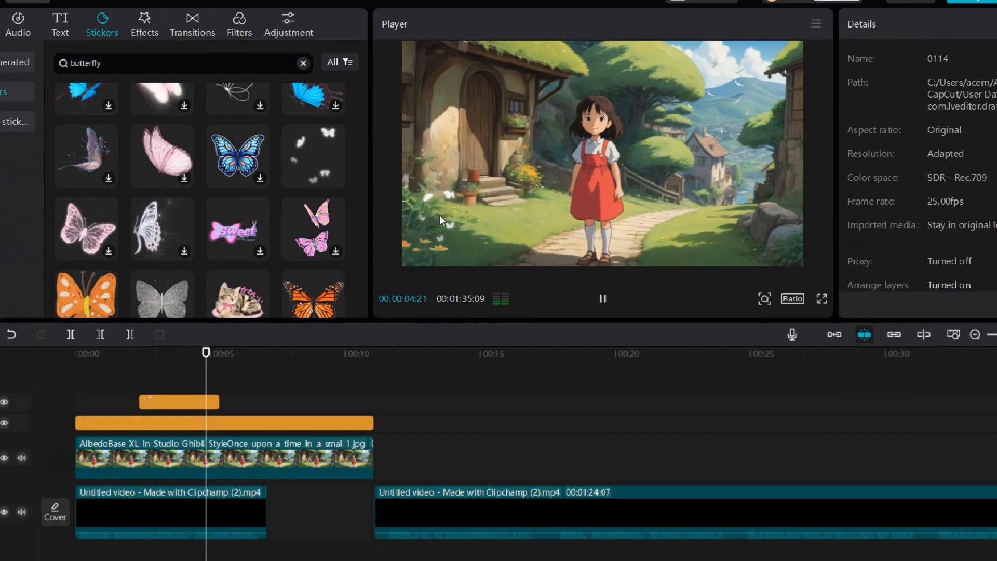
pyautogui.press('space')
# Step: Extend both ends of the butterflies sticker so it spans the first image's full length
pyautogui.click(190, 401)
pyautogui.moveTo(219, 401); pyautogui.dragTo(277, 403)
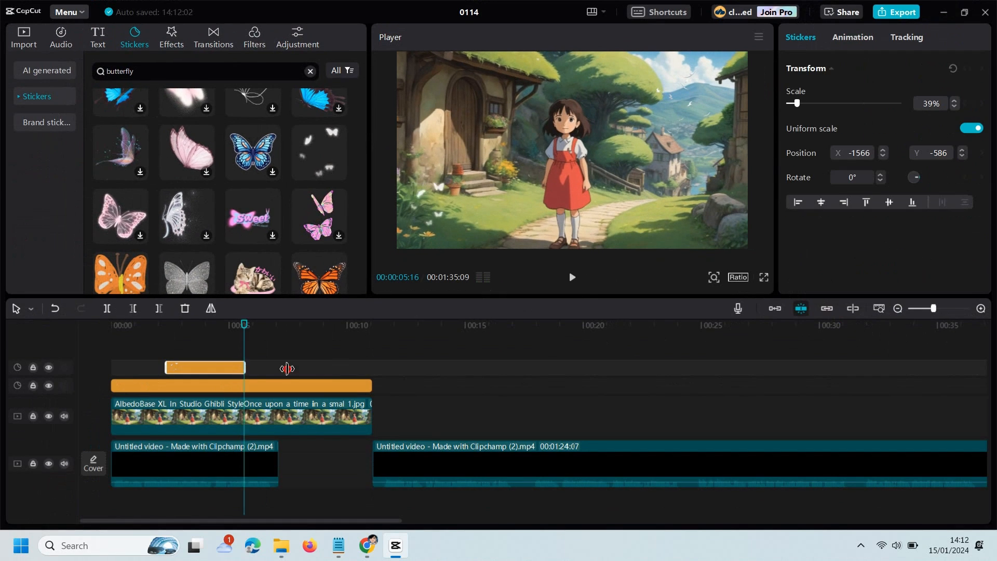
pyautogui.moveTo(287, 368); pyautogui.dragTo(371, 369)
pyautogui.moveTo(166, 368); pyautogui.dragTo(111, 368)
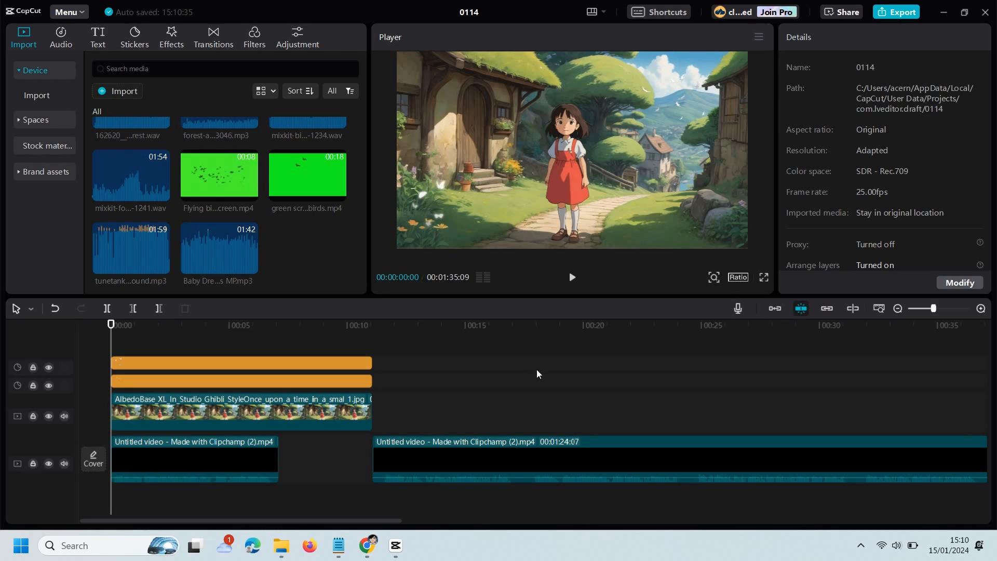
# Step: Place the image of the girl inside the wooden house directly after the first image on its track
pyautogui.scroll(5, 306, 223)
pyautogui.scroll(-2, 306, 223)
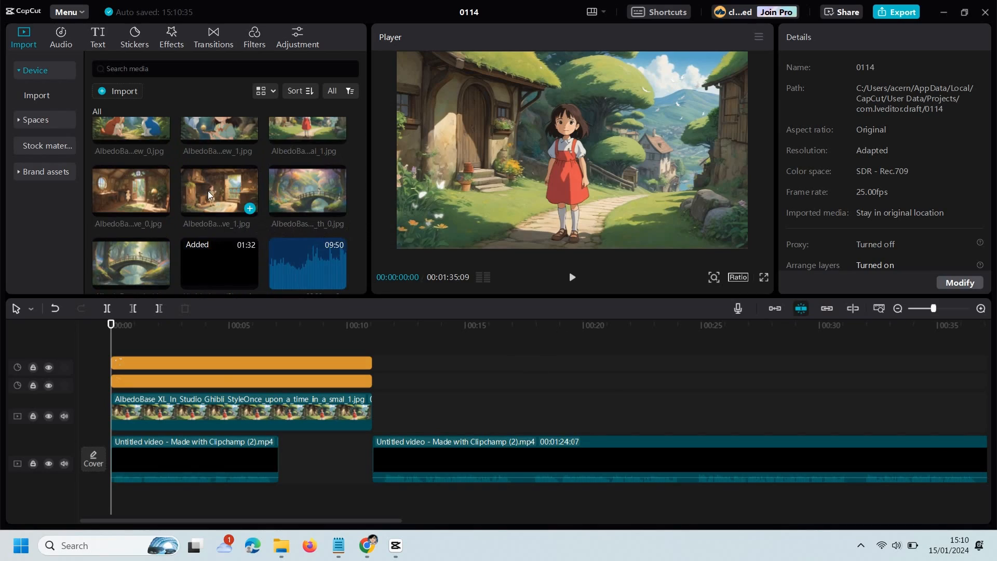
pyautogui.moveTo(208, 191); pyautogui.dragTo(401, 408)
# Step: Split the narration at 00:00:17:08, move the remainder later to leave a gap, and extend the second image to its start
pyautogui.moveTo(716, 453); pyautogui.dragTo(641, 457)
pyautogui.click(942, 358)
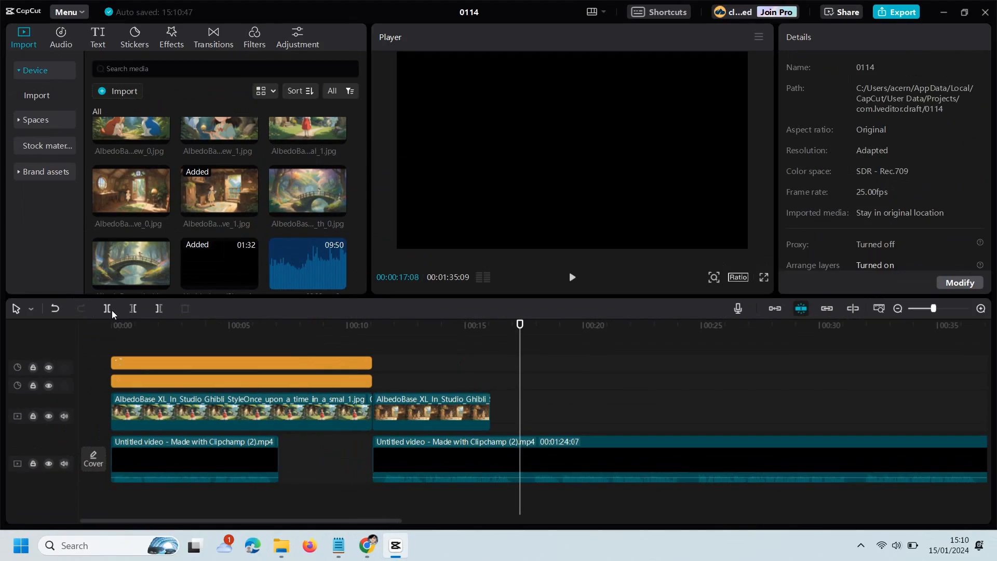
pyautogui.click(112, 311)
pyautogui.moveTo(560, 447); pyautogui.dragTo(665, 456)
pyautogui.moveTo(490, 415); pyautogui.dragTo(624, 412)
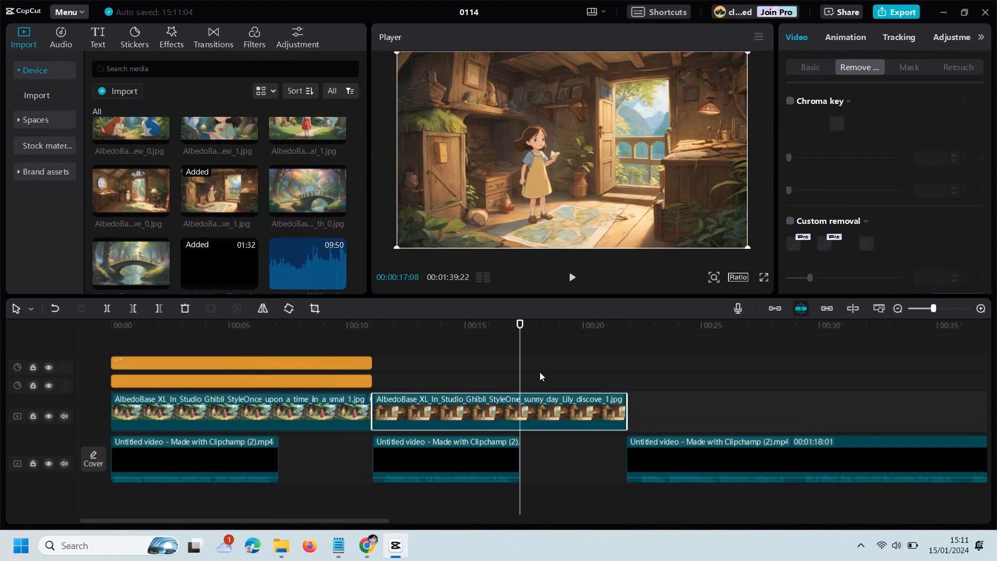
# Step: Search the stickers for "birds", place the white flying birds sticker above the second image and extend it to the image's end
pyautogui.click(343, 381)
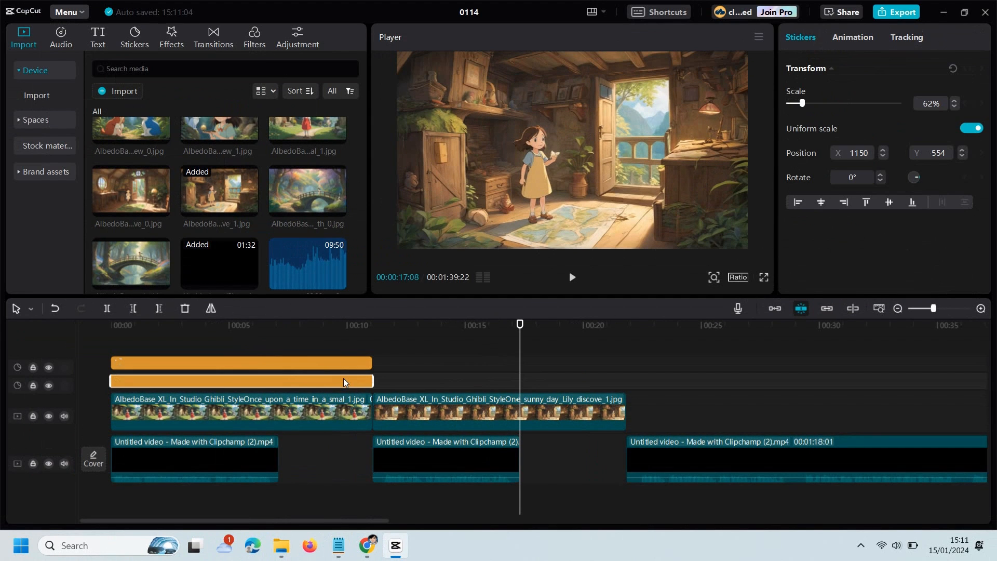
pyautogui.click(139, 37)
pyautogui.click(180, 66)
pyautogui.press('BackSpace')
pyautogui.press('BackSpace')
pyautogui.press('BackSpace')
pyautogui.press('BackSpace')
pyautogui.press('BackSpace')
pyautogui.press('BackSpace')
pyautogui.press('BackSpace')
pyautogui.press('BackSpace')
pyautogui.write('irds')
pyautogui.press('Return')
pyautogui.moveTo(253, 177); pyautogui.dragTo(394, 386)
pyautogui.moveTo(464, 383); pyautogui.dragTo(611, 398)
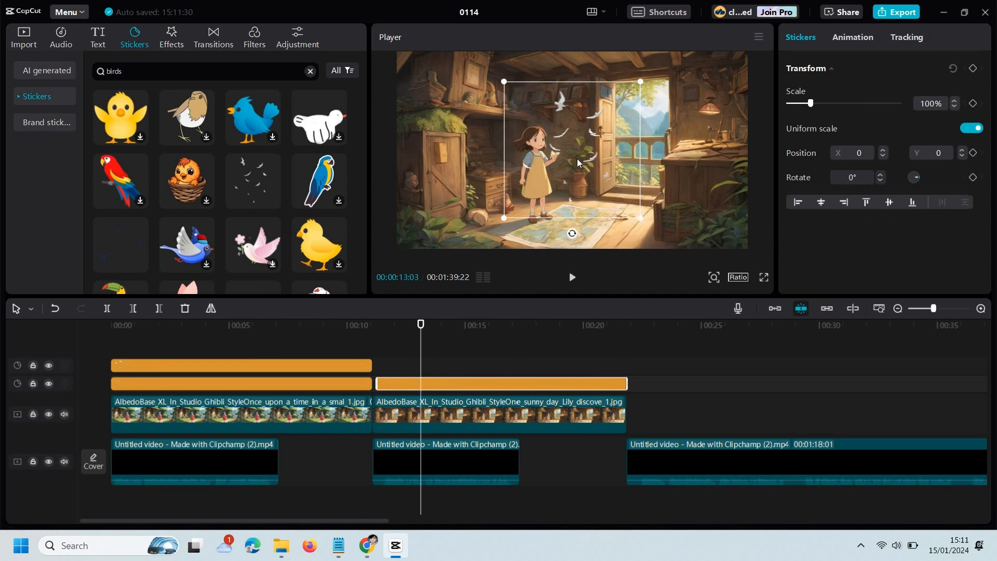
# Step: Shrink the second birds sticker and position it over the landscape in the open doorway
pyautogui.moveTo(641, 219); pyautogui.dragTo(674, 150)
pyautogui.moveTo(652, 132); pyautogui.dragTo(651, 124)
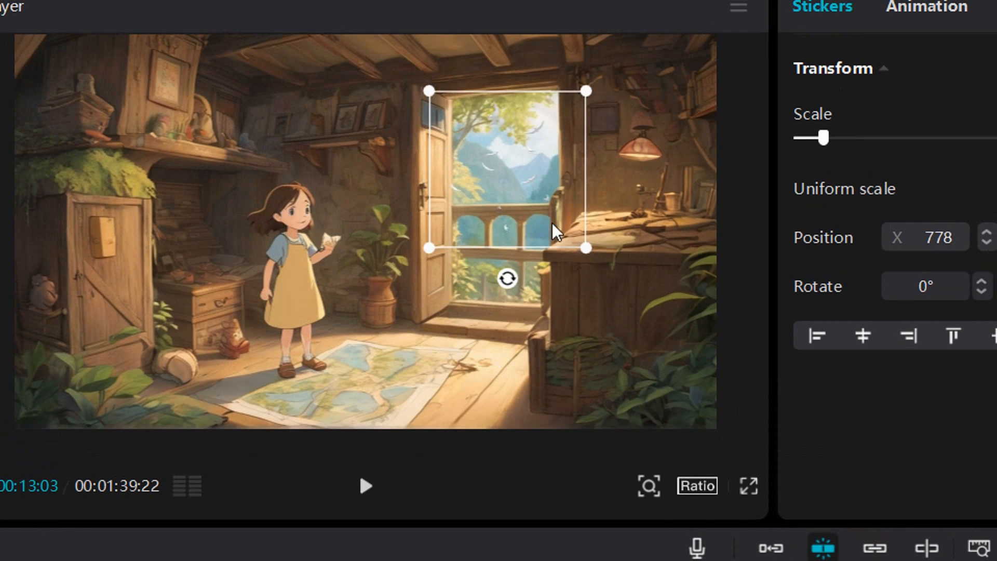
pyautogui.moveTo(522, 181); pyautogui.dragTo(520, 176)
# Step: Extend the start of the second birds sticker to line up with the start of the second image
pyautogui.click(437, 373)
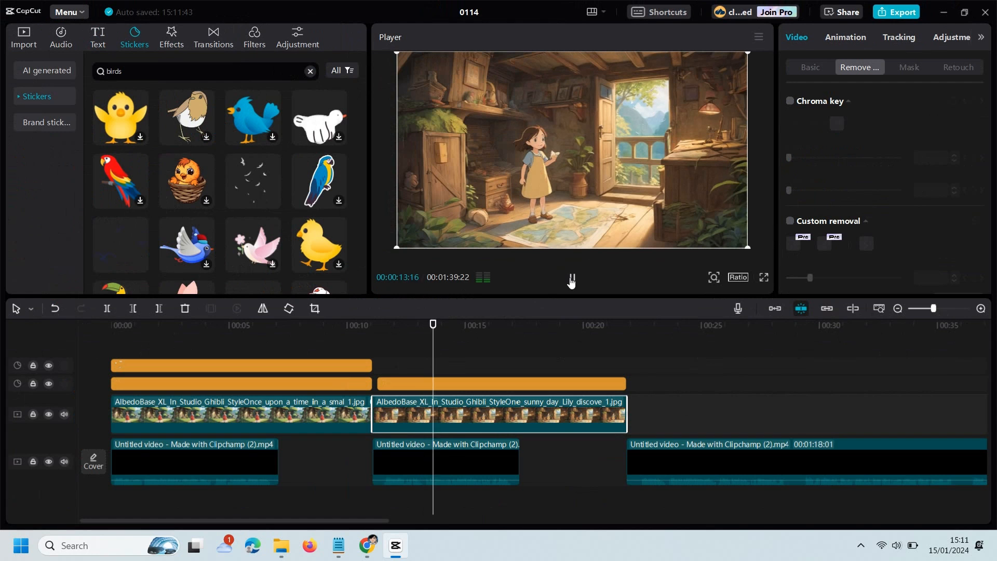
pyautogui.click(384, 385)
pyautogui.moveTo(378, 384); pyautogui.dragTo(374, 384)
# Step: Add a scale keyframe at 100% near the start of the second image
pyautogui.click(385, 366)
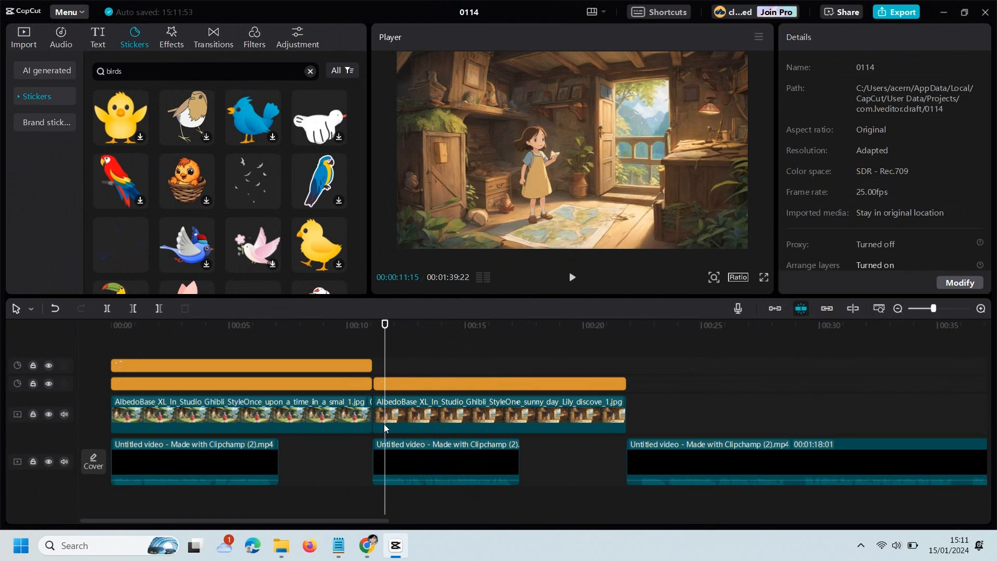
pyautogui.click(387, 424)
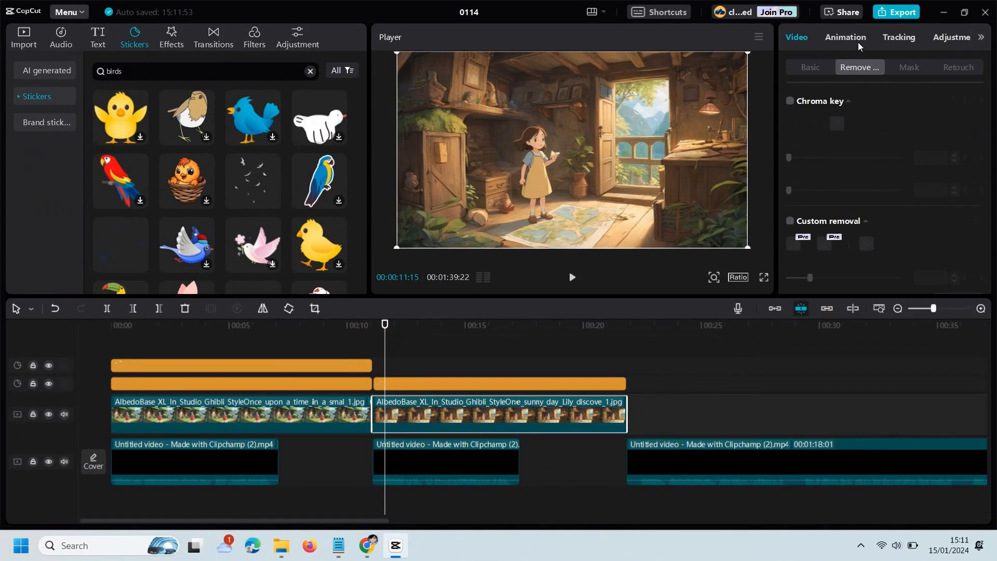
pyautogui.click(811, 67)
pyautogui.scroll(-2, 818, 181)
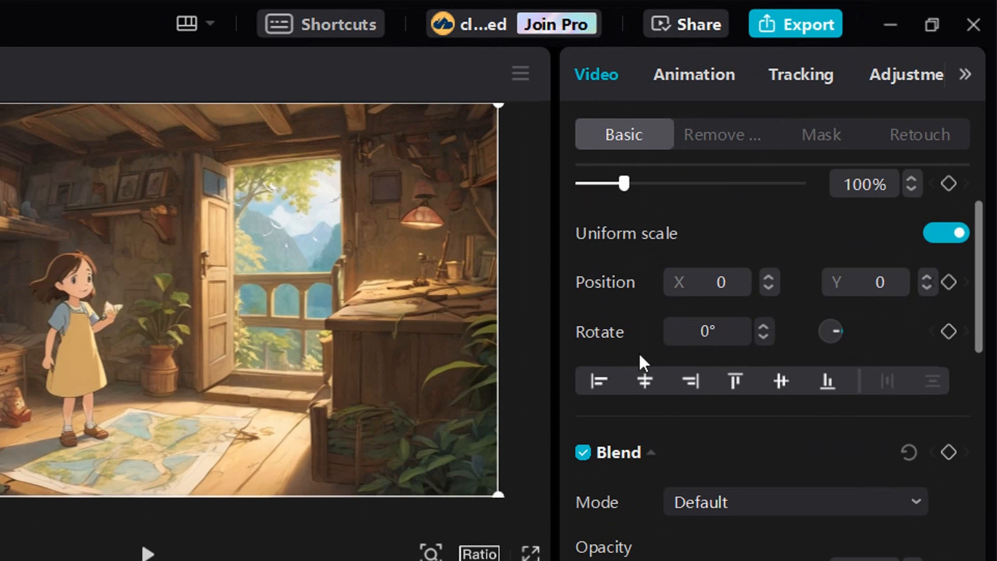
pyautogui.scroll(2, 818, 123)
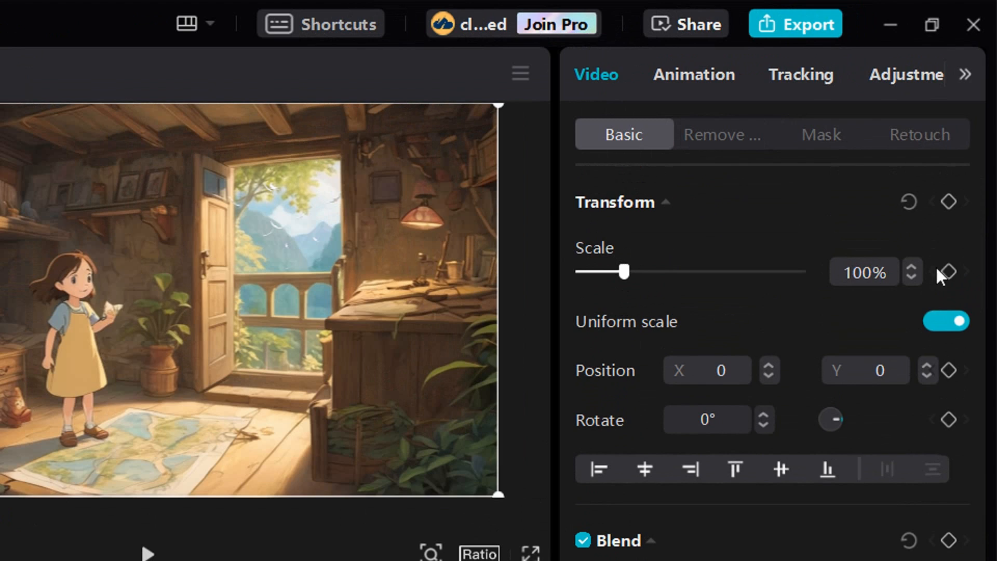
pyautogui.click(949, 271)
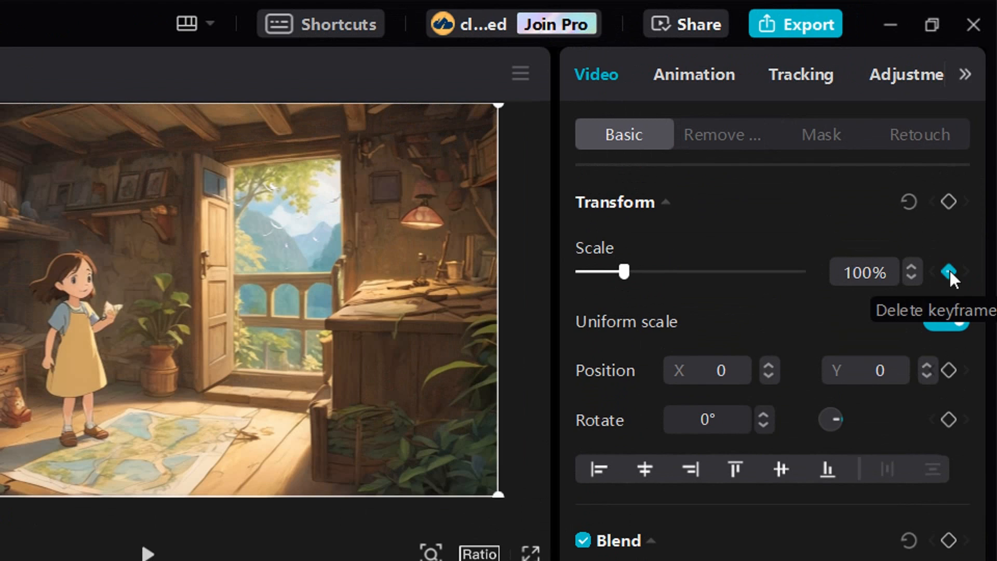
# Step: Set the second image's scale to 120% near its end to create a gradual zoom, and play it back
pyautogui.click(602, 356)
pyautogui.moveTo(602, 357); pyautogui.dragTo(620, 370)
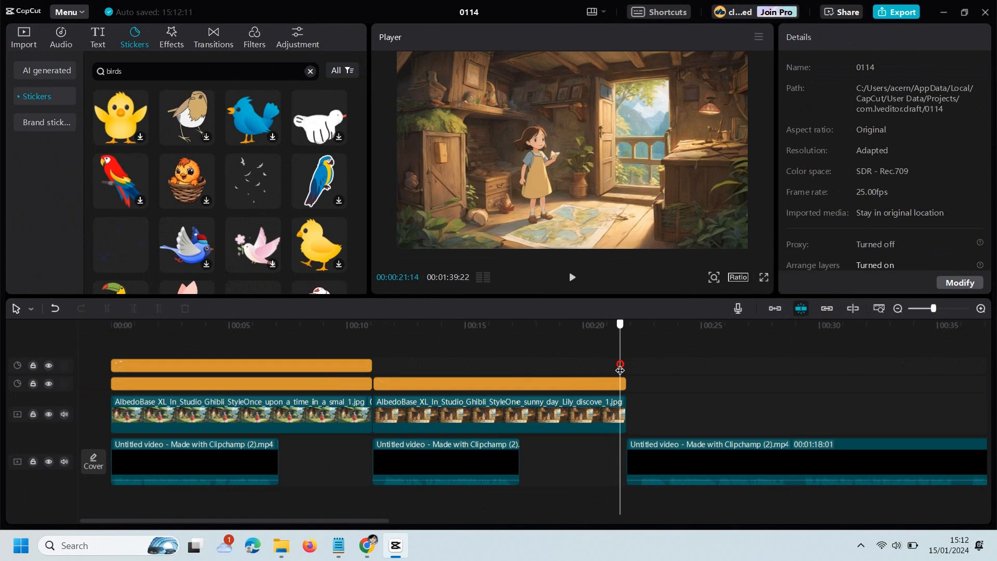
pyautogui.click(592, 419)
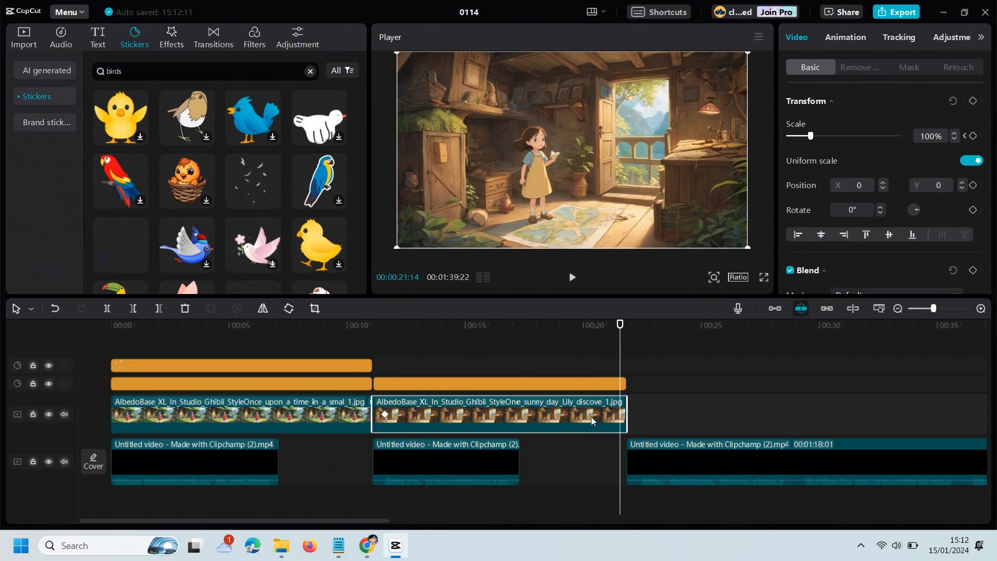
pyautogui.doubleClick(935, 135)
pyautogui.write('120')
pyautogui.press('Return')
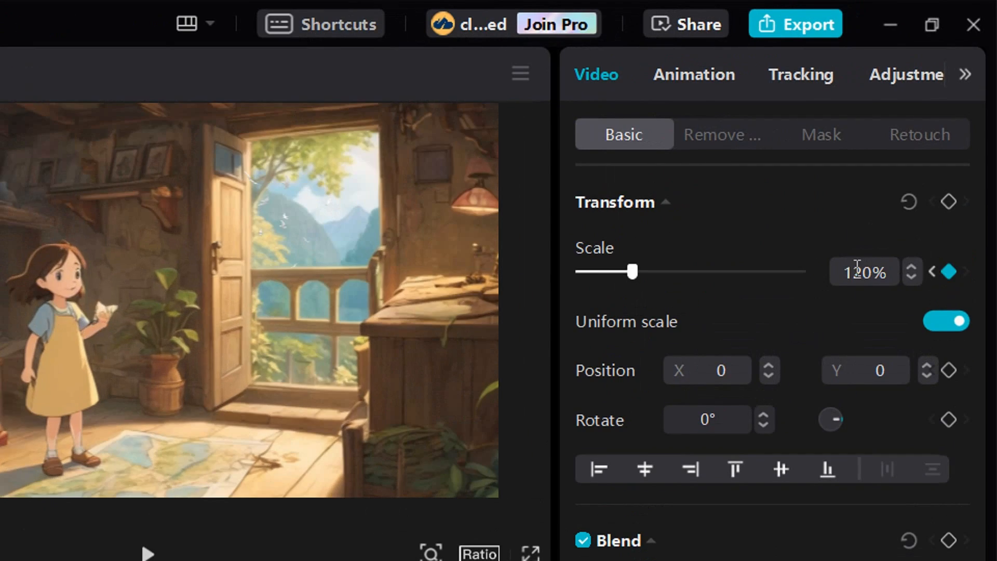
pyautogui.click(386, 359)
pyautogui.press('space')
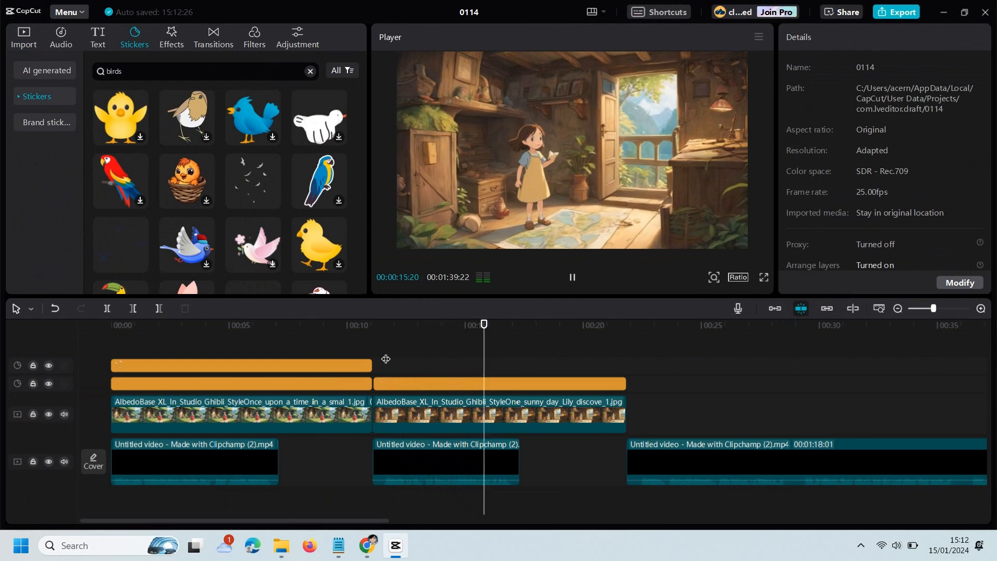
pyautogui.press('space')
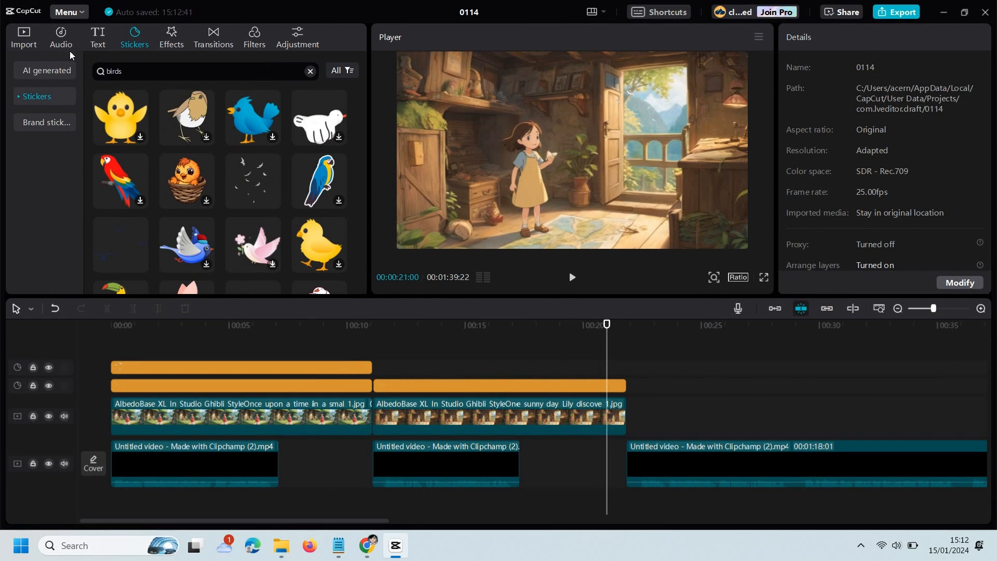
# Step: Place the mixkit-forest-ambience-with-croaking-frogs-1241.wav sound below the narration from the start of the timeline, and play it back
pyautogui.click(27, 40)
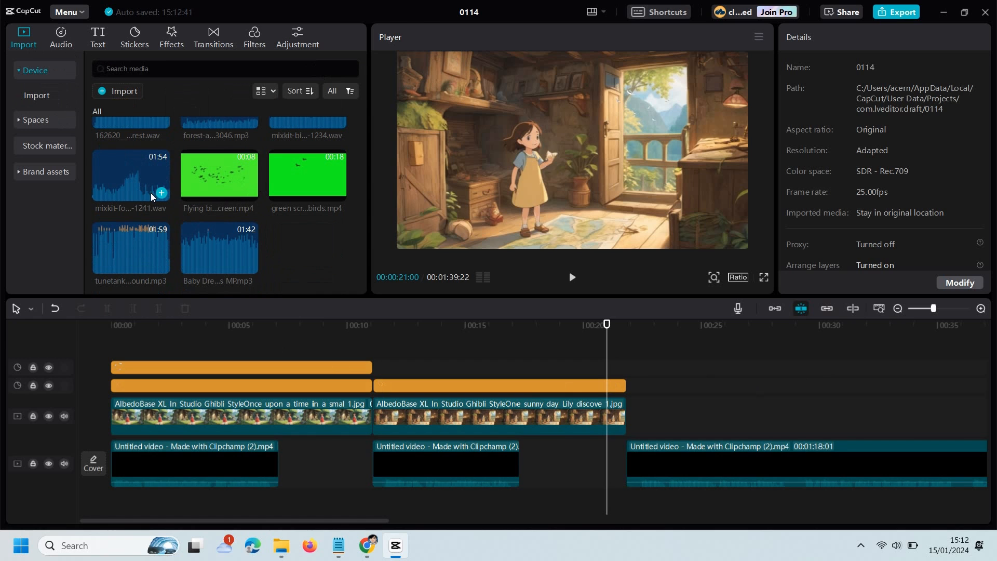
pyautogui.moveTo(132, 180); pyautogui.dragTo(111, 497)
pyautogui.click(117, 332)
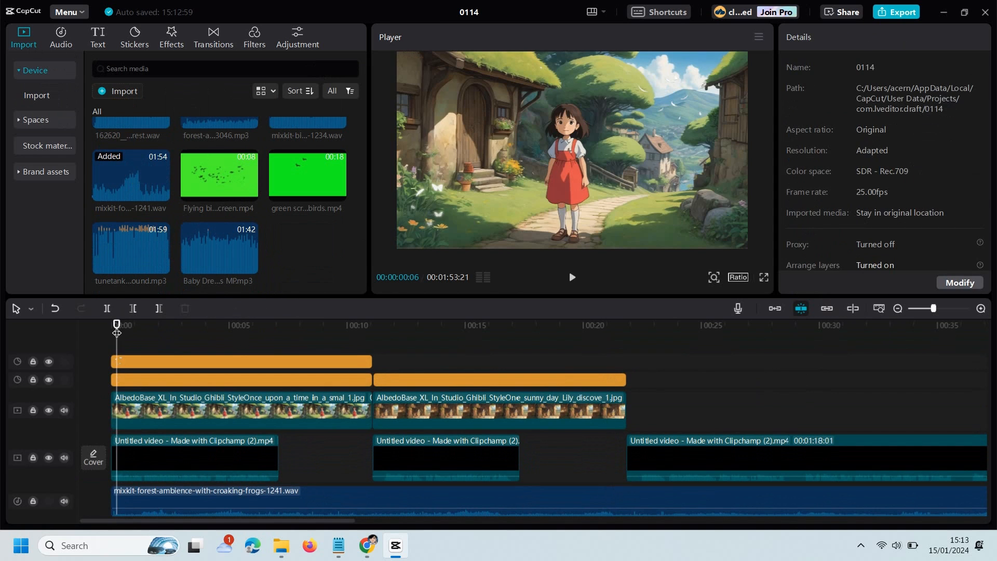
pyautogui.press('space')
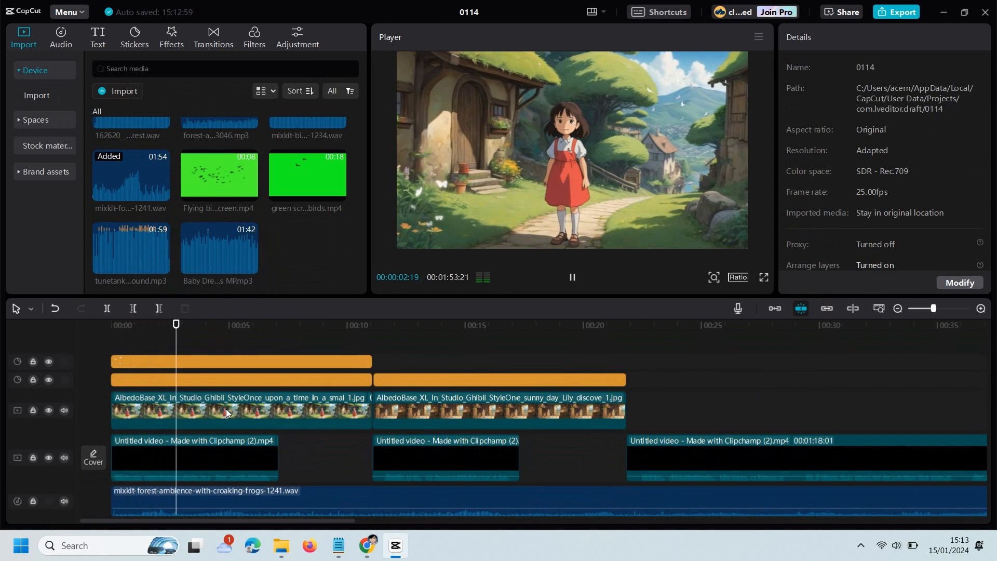
pyautogui.click(402, 334)
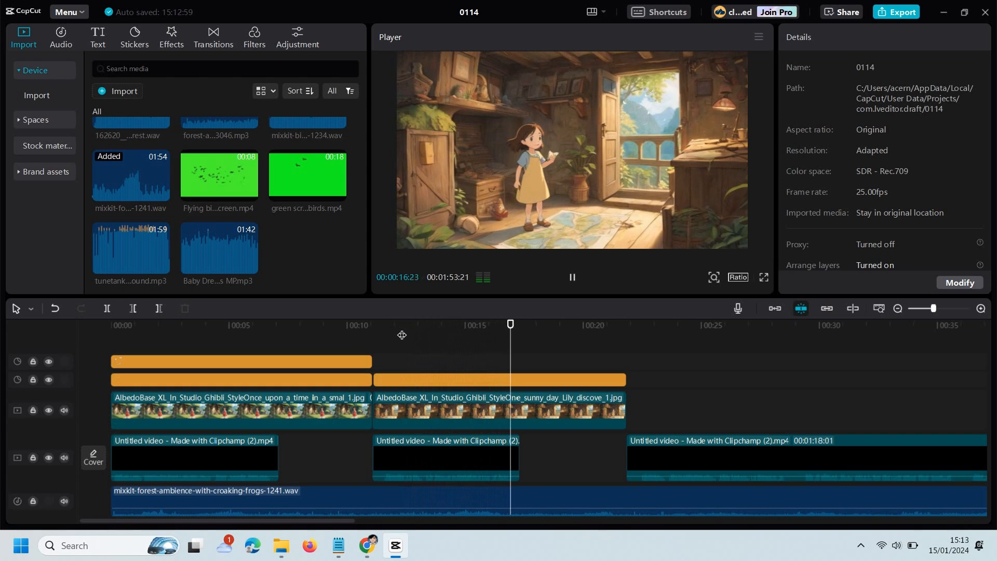
pyautogui.press('space')
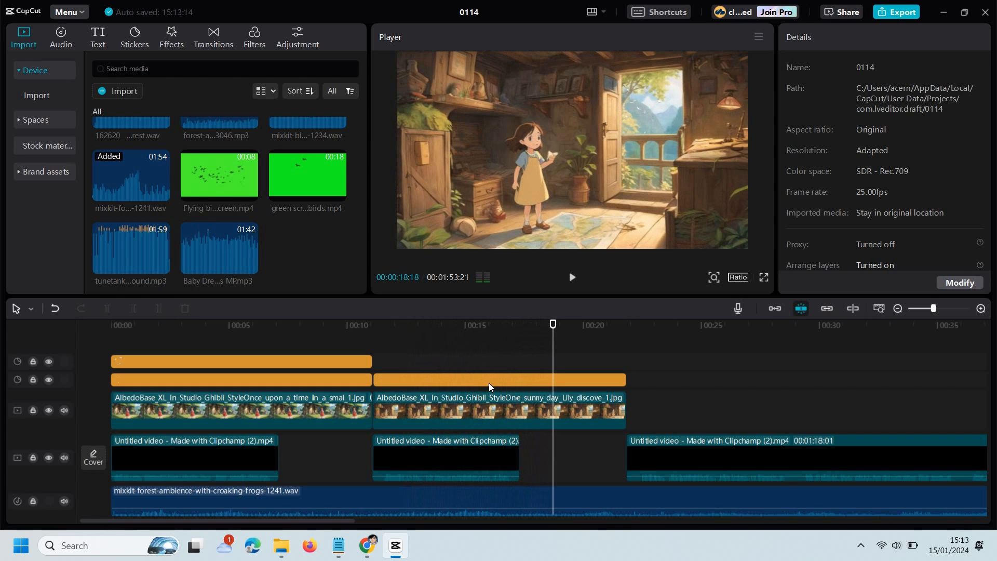
# Step: Add Baby Dream Lullaby below the forest ambience from the timeline start, lower its volume to -8.0 dB and play the mix
pyautogui.scroll(-1, 493, 379)
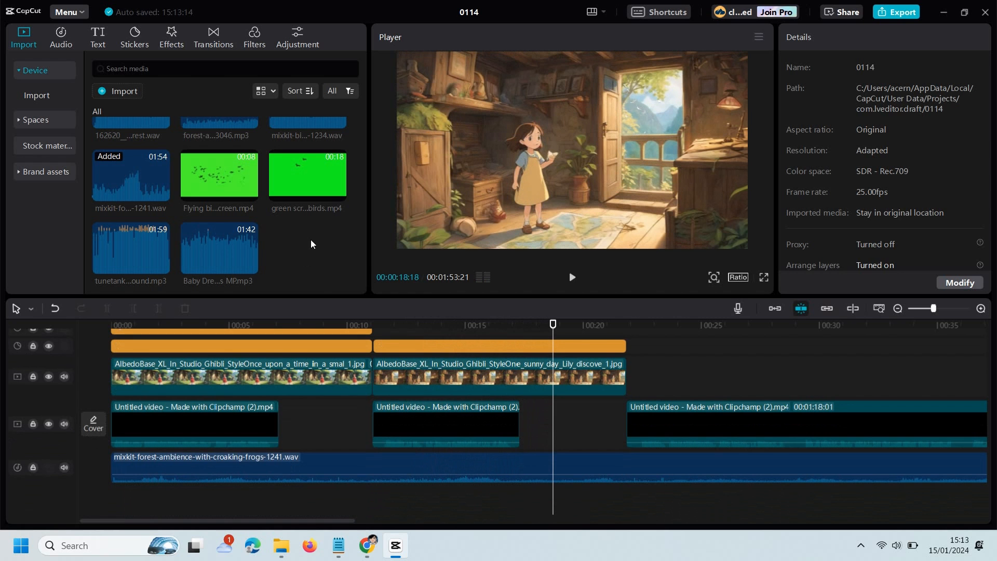
pyautogui.moveTo(218, 240); pyautogui.dragTo(122, 501)
pyautogui.click(112, 503)
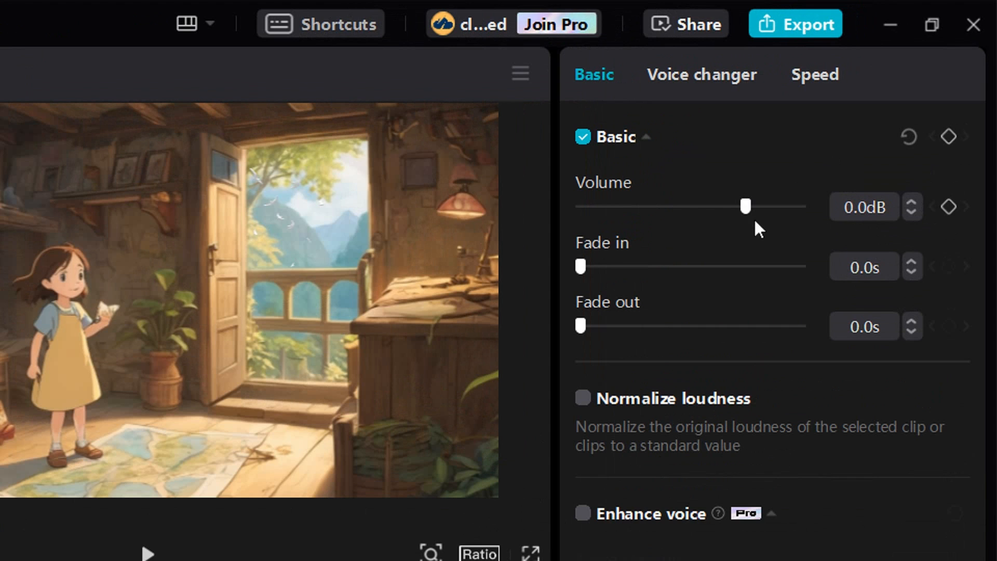
pyautogui.moveTo(736, 204); pyautogui.dragTo(724, 207)
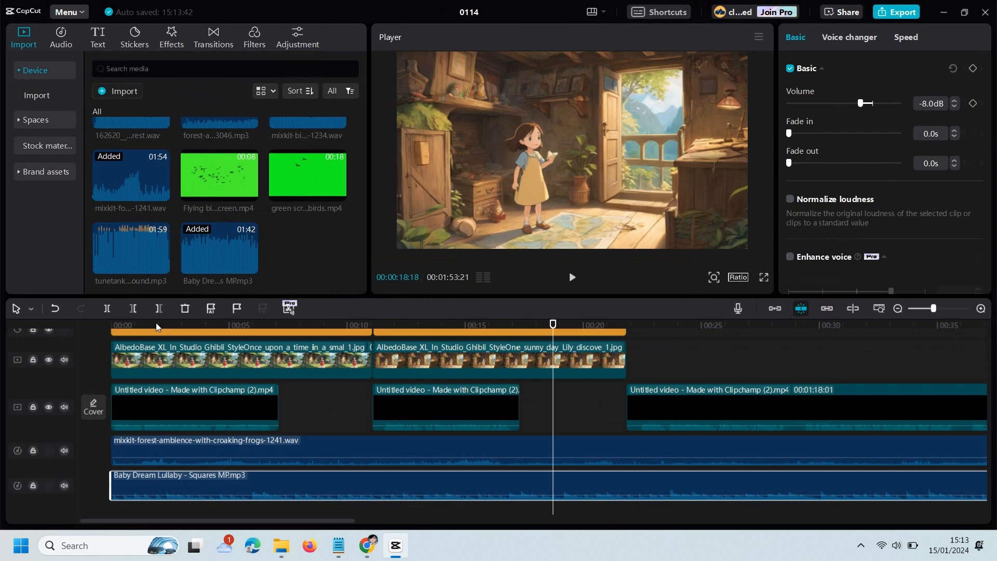
pyautogui.click(156, 326)
pyautogui.press('space')
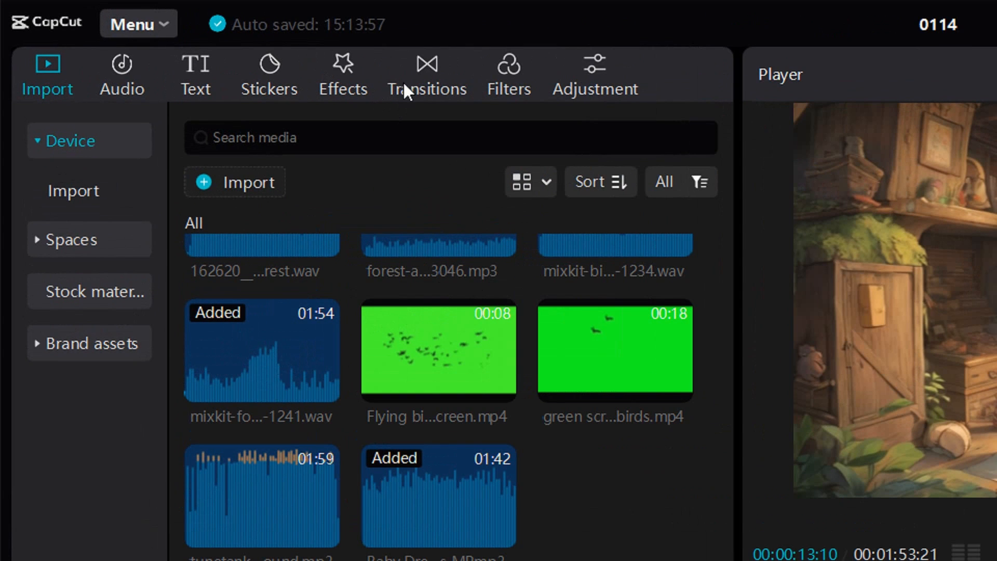
# Step: Search the transitions for "fading" and apply Mix between the first and second images, allowing duplicate frames without further reminders
pyautogui.click(419, 75)
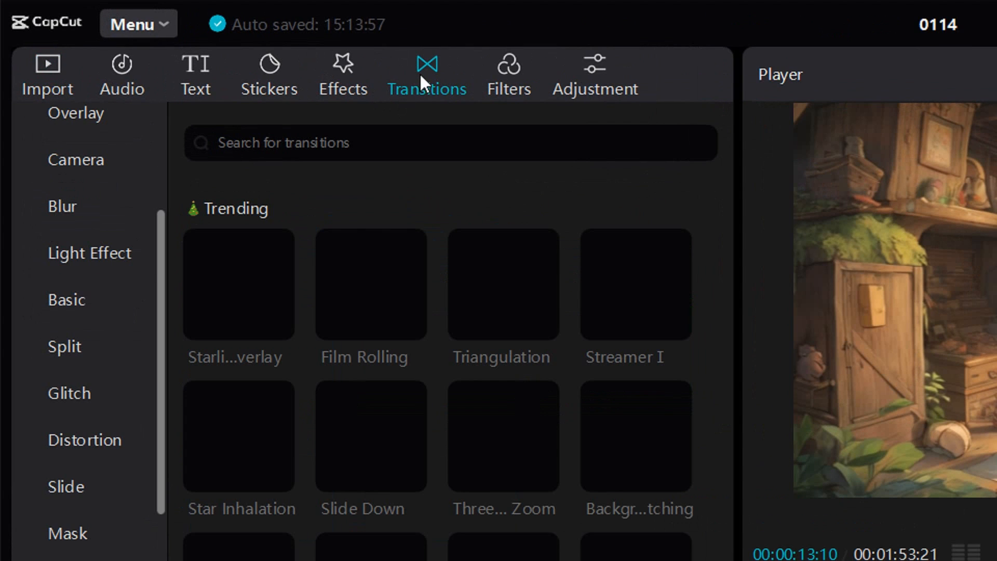
pyautogui.click(406, 142)
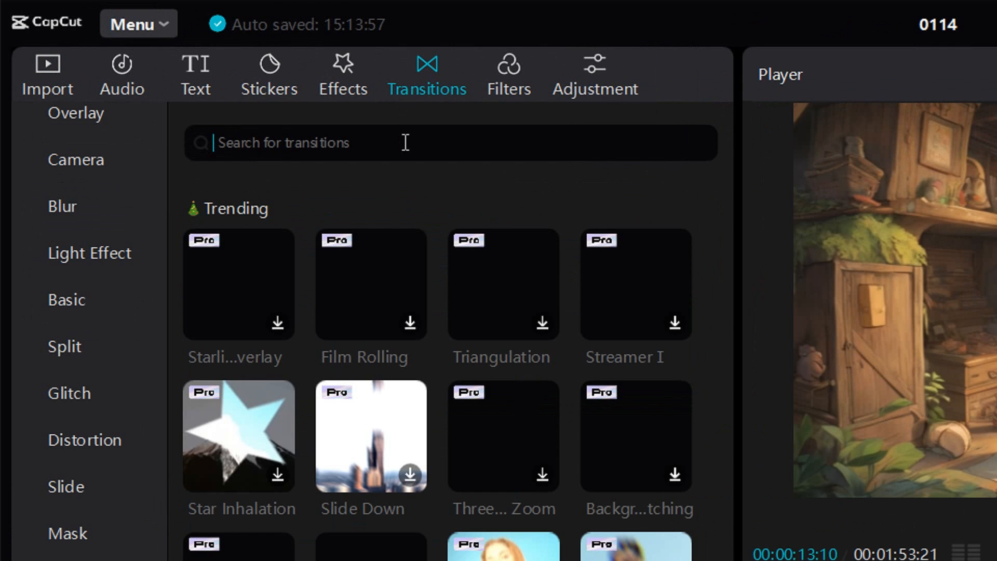
pyautogui.write('fade')
pyautogui.press('Return')
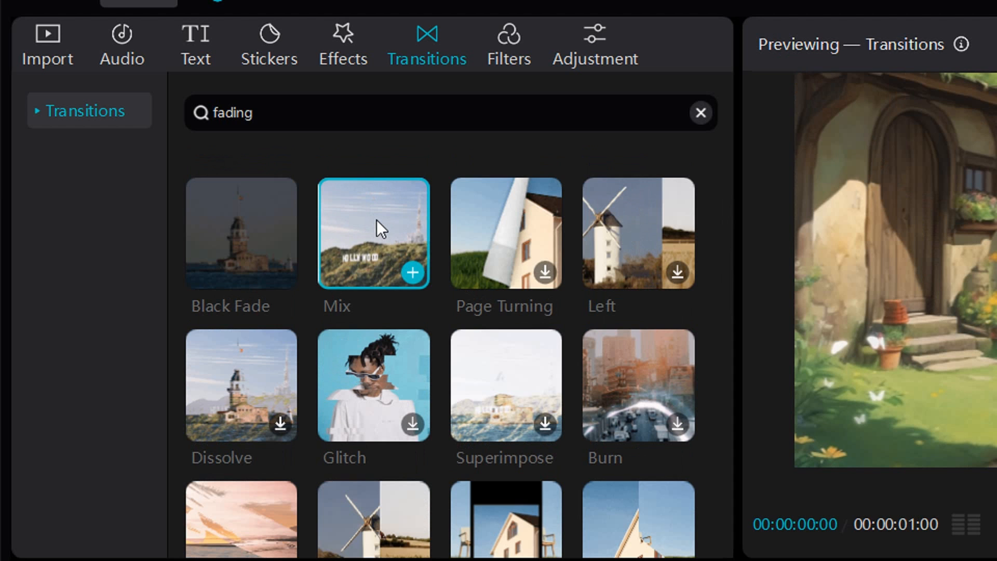
pyautogui.moveTo(383, 234); pyautogui.dragTo(737, 431)
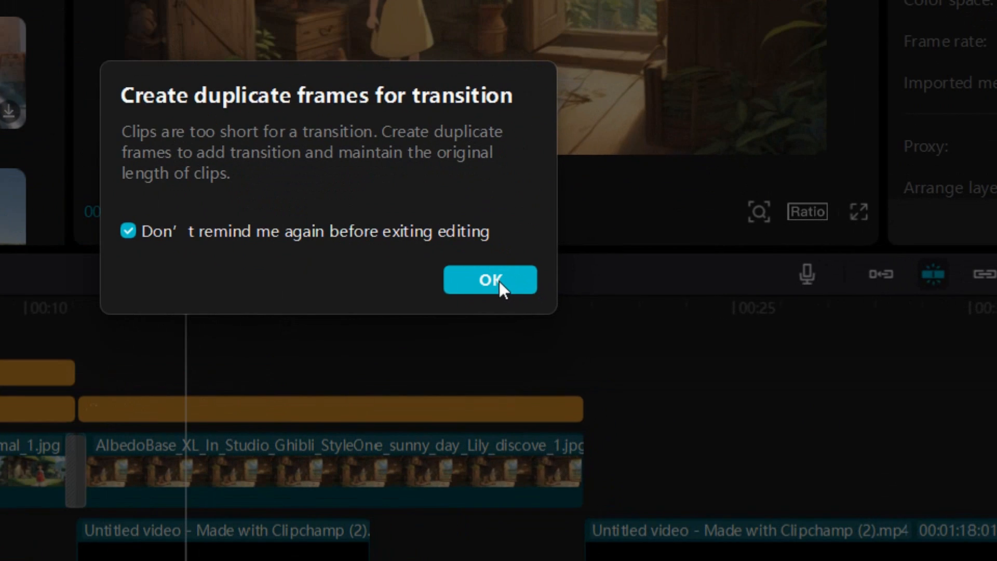
pyautogui.click(589, 312)
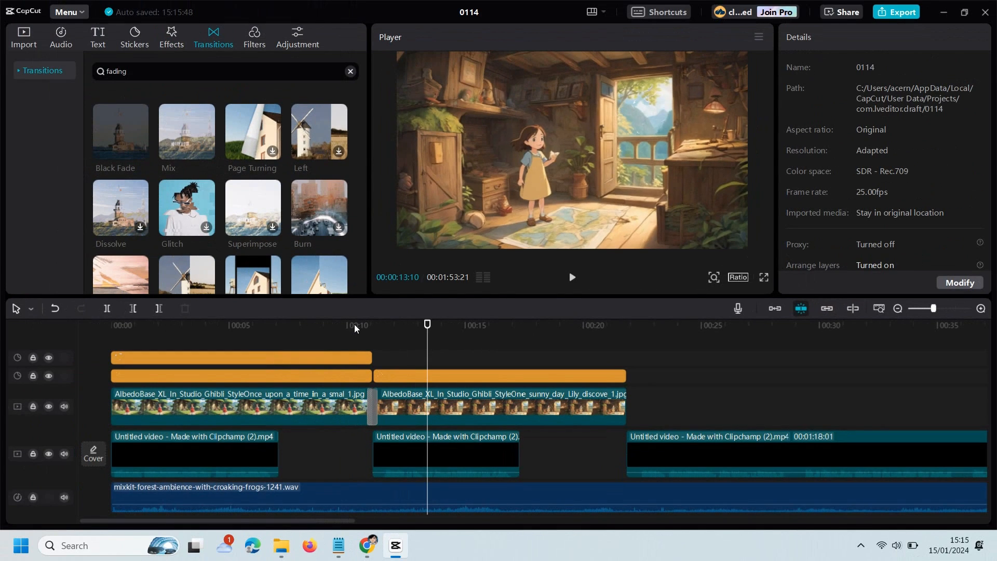
# Step: Set the Mix transition's duration to 1.0 s and play back the change between the two images
pyautogui.click(354, 327)
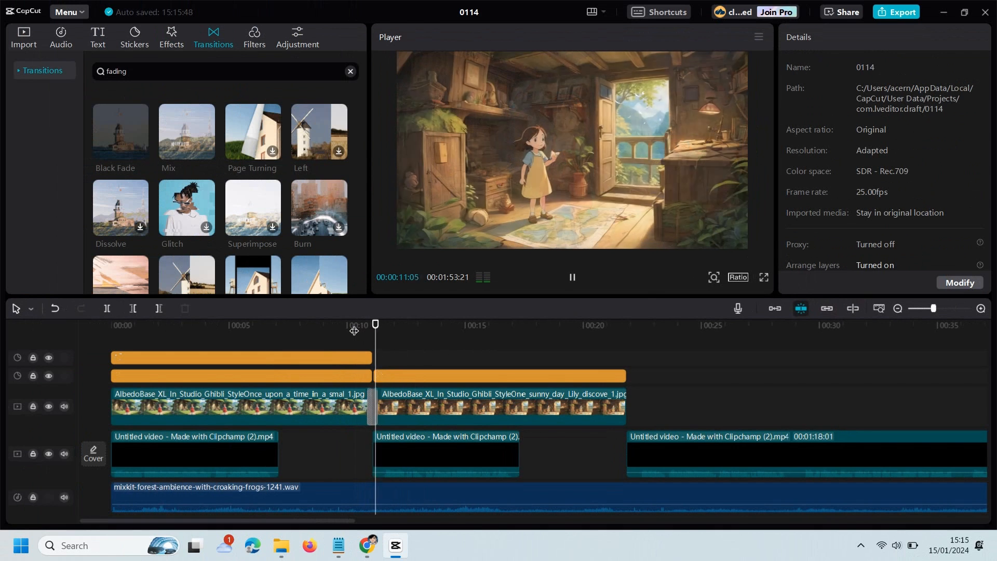
pyautogui.press('space')
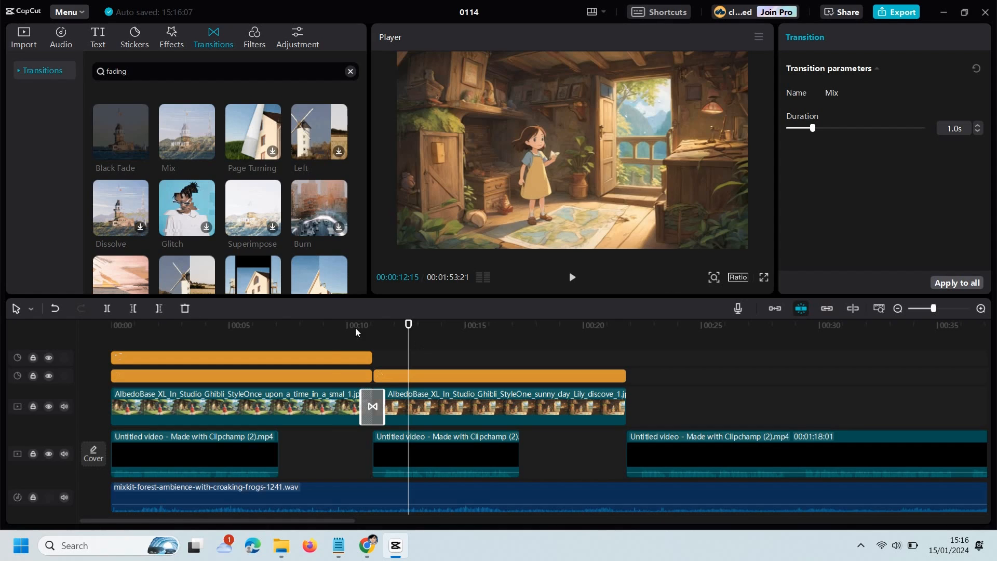
pyautogui.click(332, 325)
pyautogui.press('space')
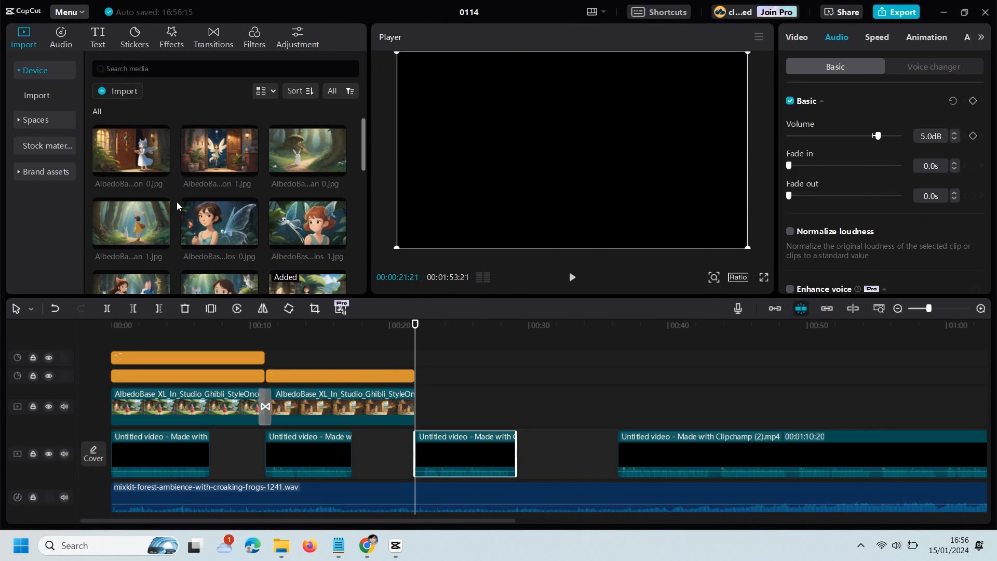
# Step: Place the forest image of the girl with the white rabbit after the second image and paste a copy of the white butterflies sticker above it
pyautogui.moveTo(308, 151); pyautogui.dragTo(418, 413)
pyautogui.rightClick(200, 355)
pyautogui.click(213, 349)
pyautogui.hotkey('ctrl', 'v')
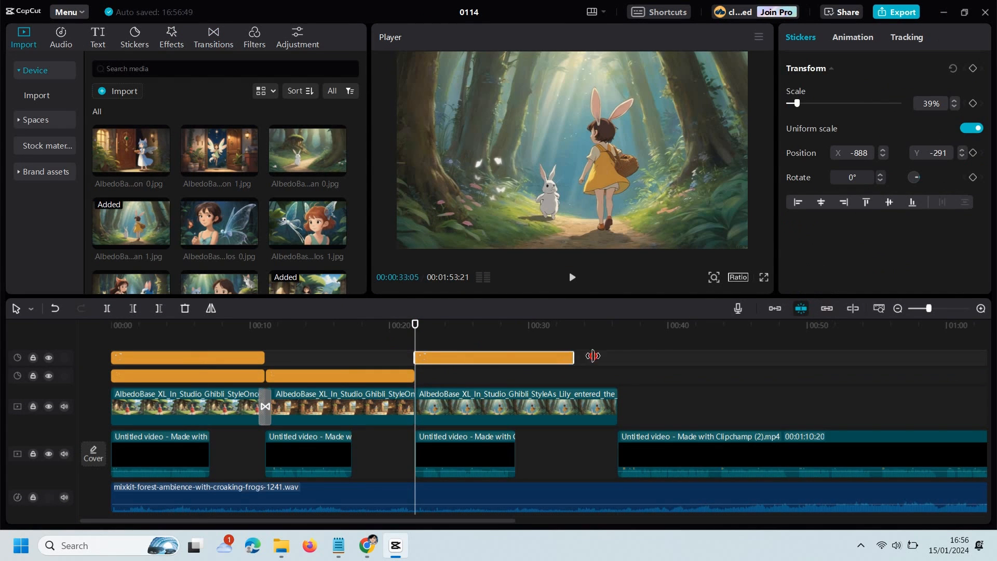
# Step: Keyframe the third image's scale at its start and at 110% near its end, and play back the zoom
pyautogui.click(448, 407)
pyautogui.click(973, 136)
pyautogui.click(603, 335)
pyautogui.click(587, 407)
pyautogui.click(930, 136)
pyautogui.write('110')
pyautogui.click(410, 335)
pyautogui.press('space')
pyautogui.scroll(-2, 467, 415)
pyautogui.scroll(-1, 494, 446)
pyautogui.click(493, 439)
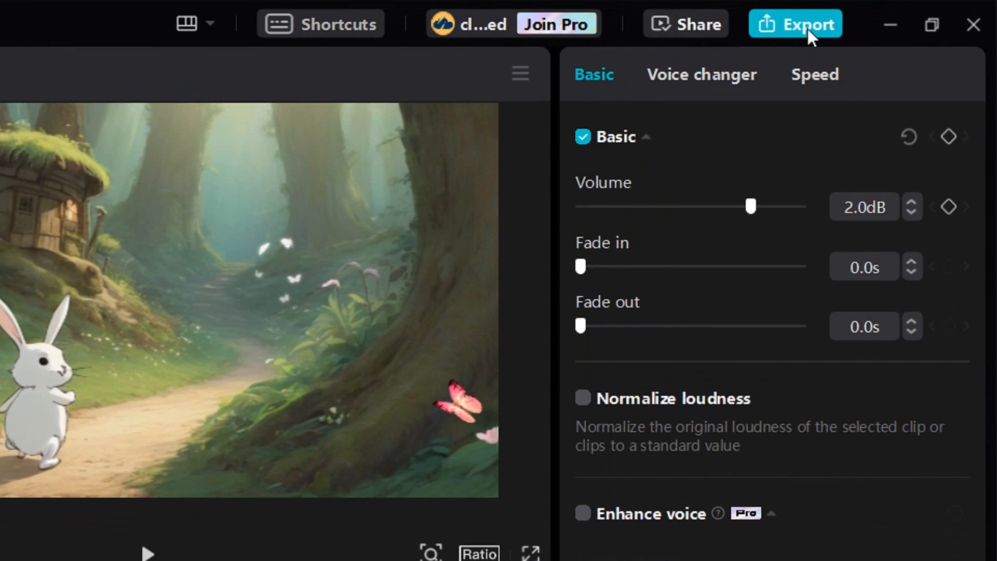
# Step: Export the finished video under the name bedtimestoriepreview
pyautogui.click(904, 13)
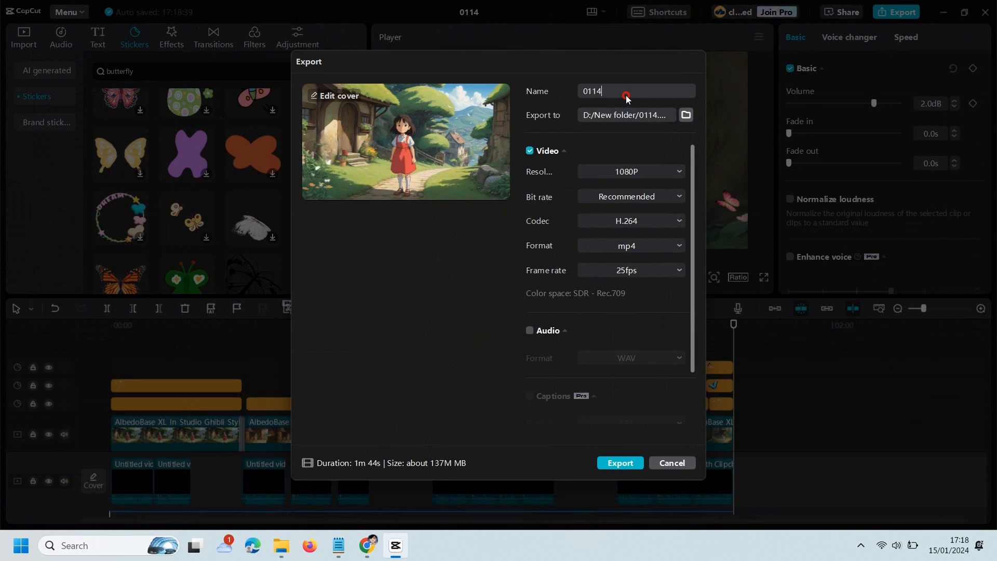
pyautogui.moveTo(626, 93); pyautogui.dragTo(576, 92)
pyautogui.write('bedtimestoriepreview')
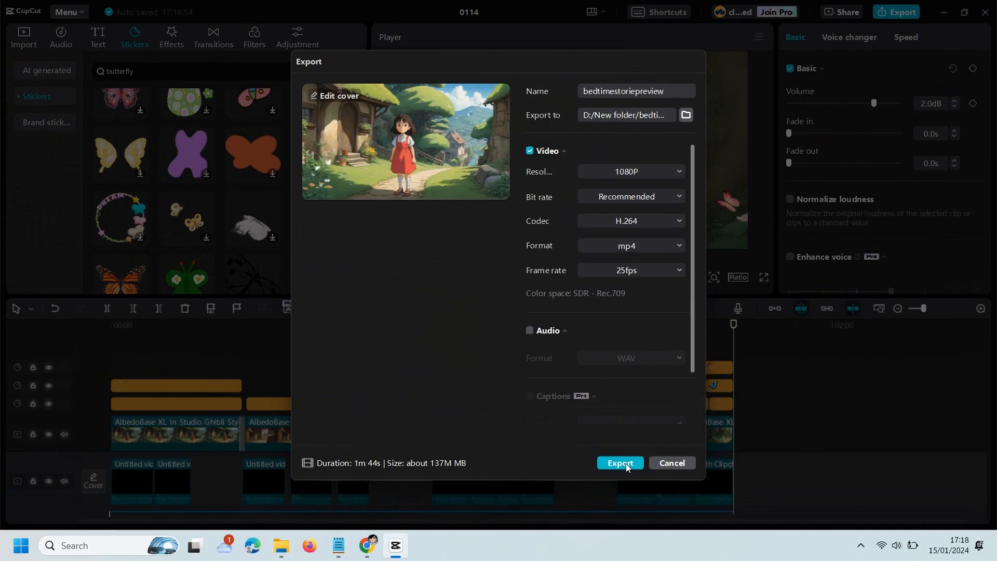
pyautogui.click(621, 463)
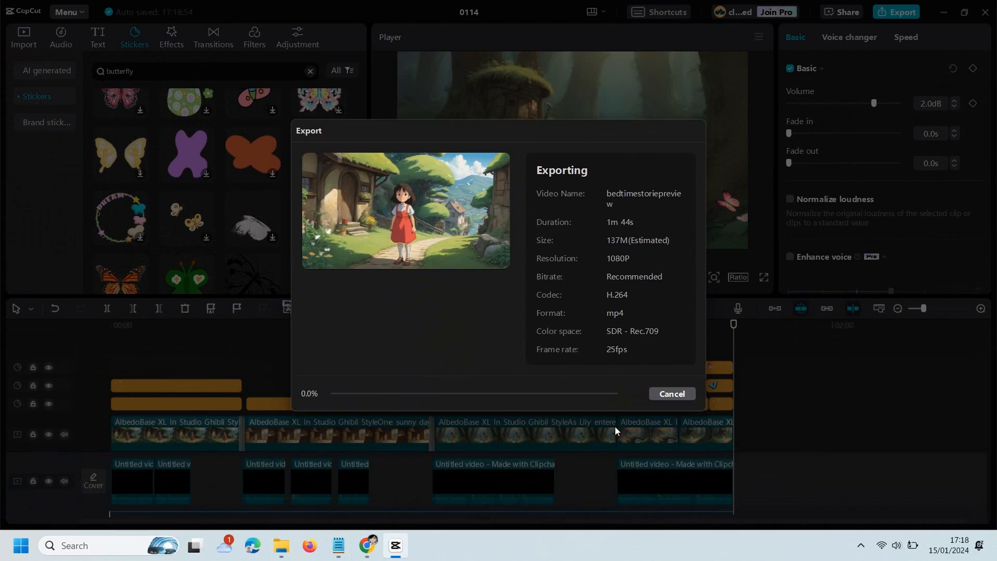